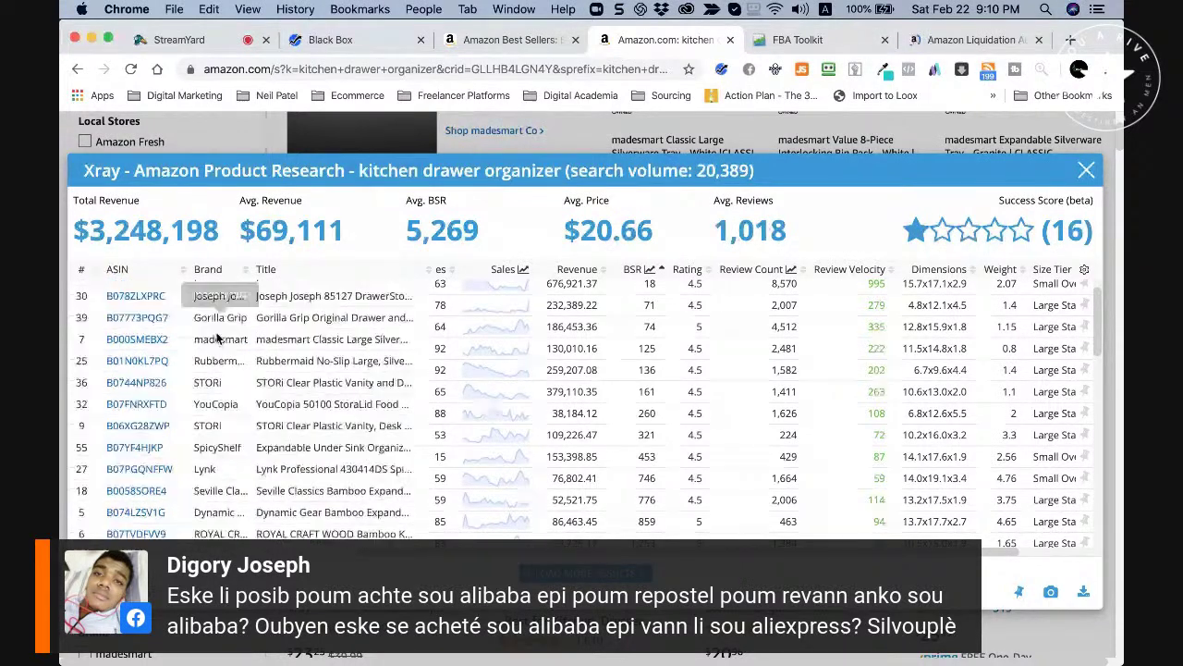
Open the Cerebro reverse ASIN lookup in Helium 10, close the Amazon Liquidation tab and return to the kitchen drawer organizer results.
scroll(203, 333, up, 1)
scroll(387, 395, up, 2)
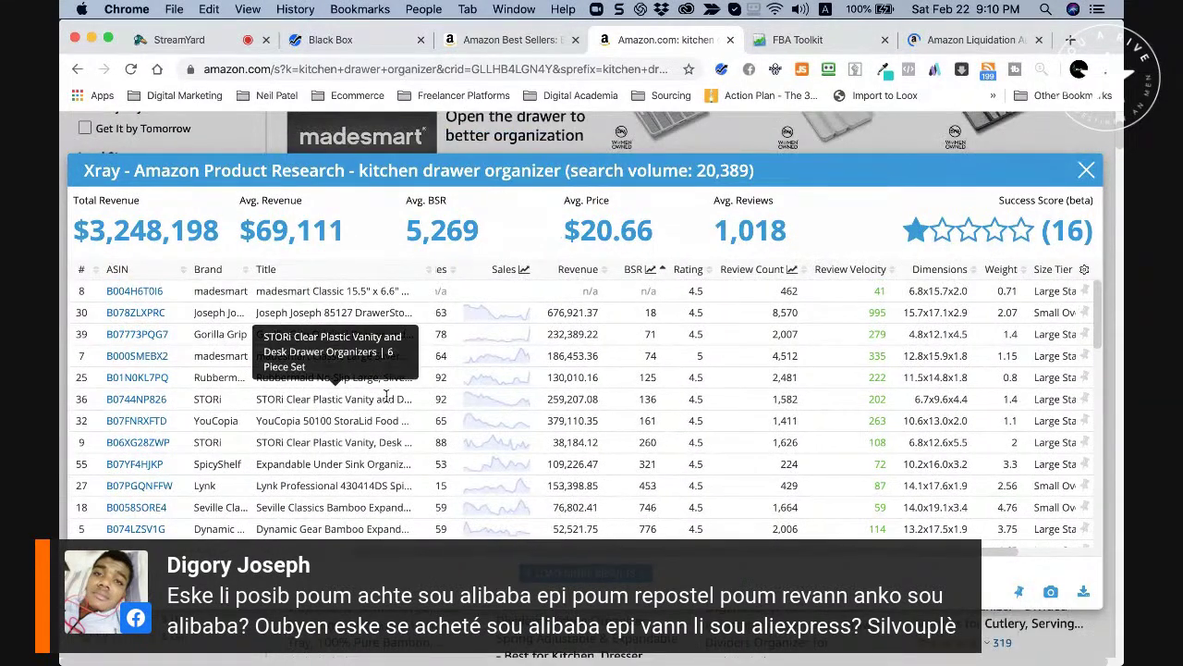
scroll(231, 448, up, 2)
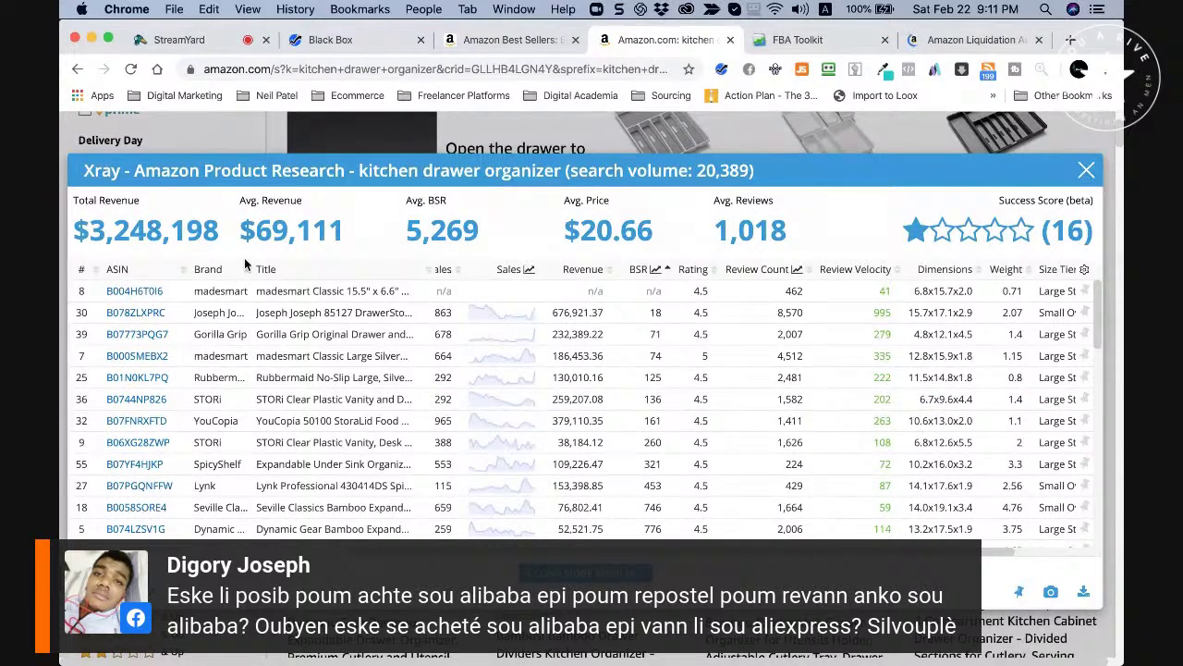
click(351, 40)
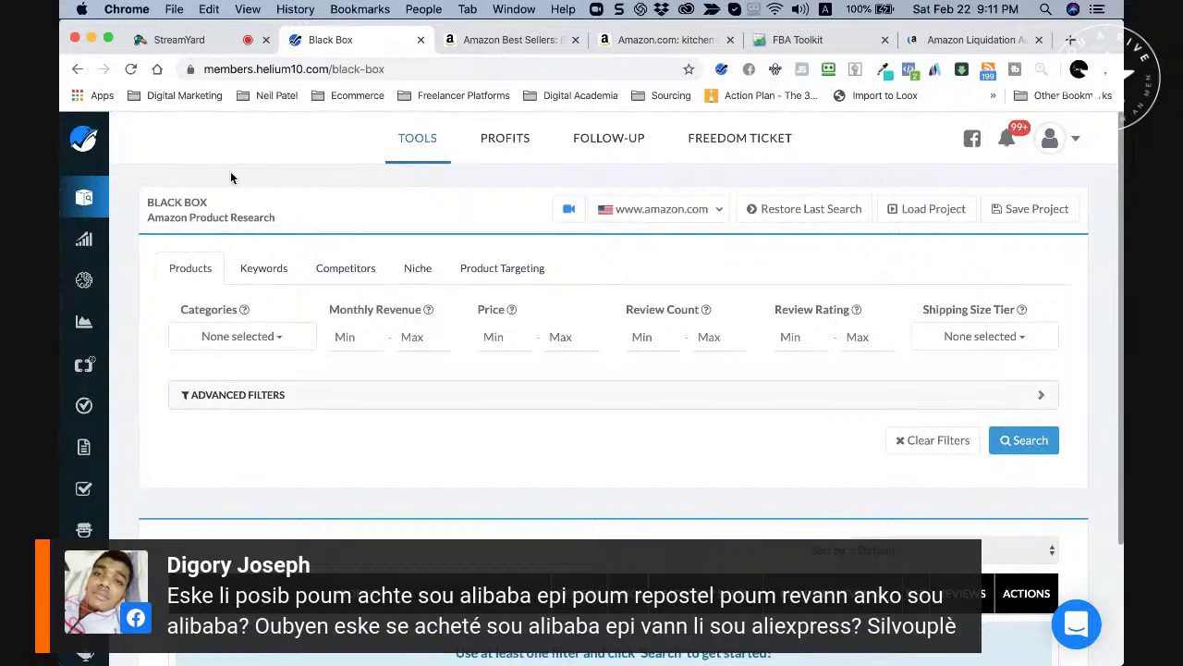
mouse_move(95, 217)
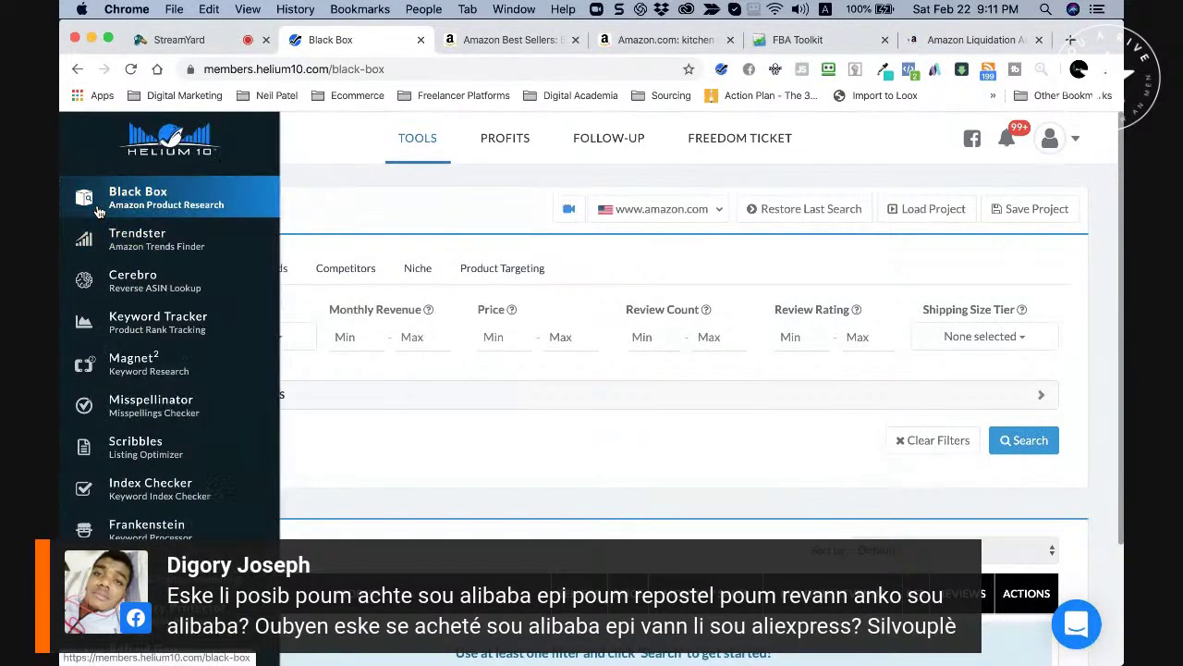
click(92, 281)
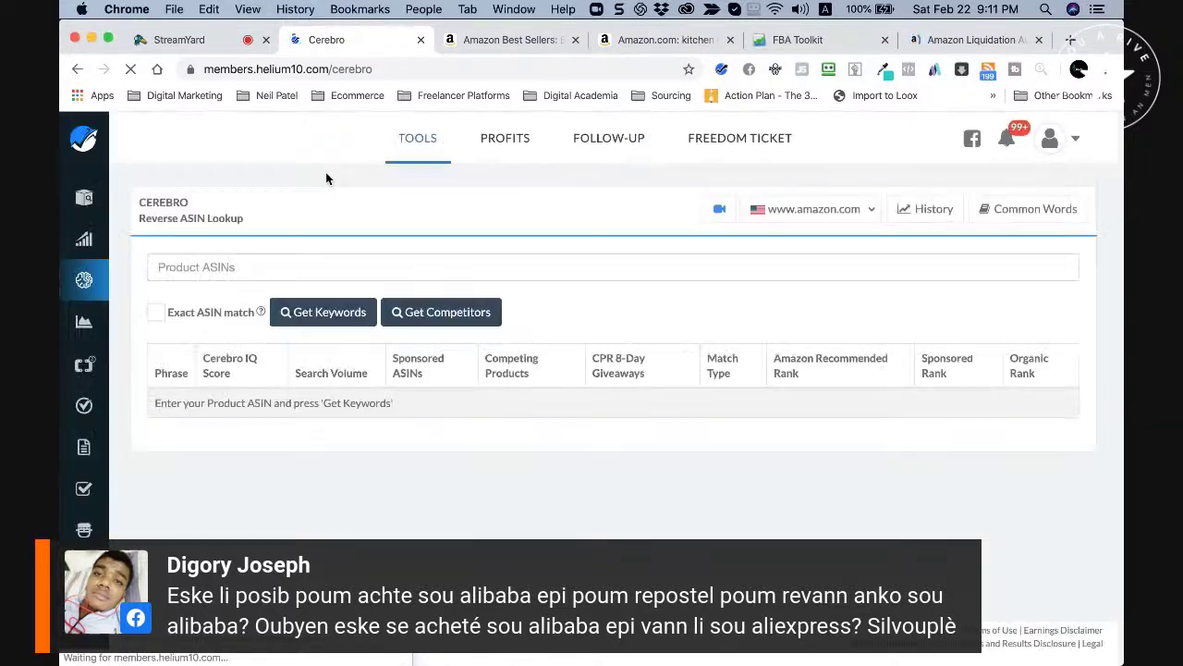
click(1039, 40)
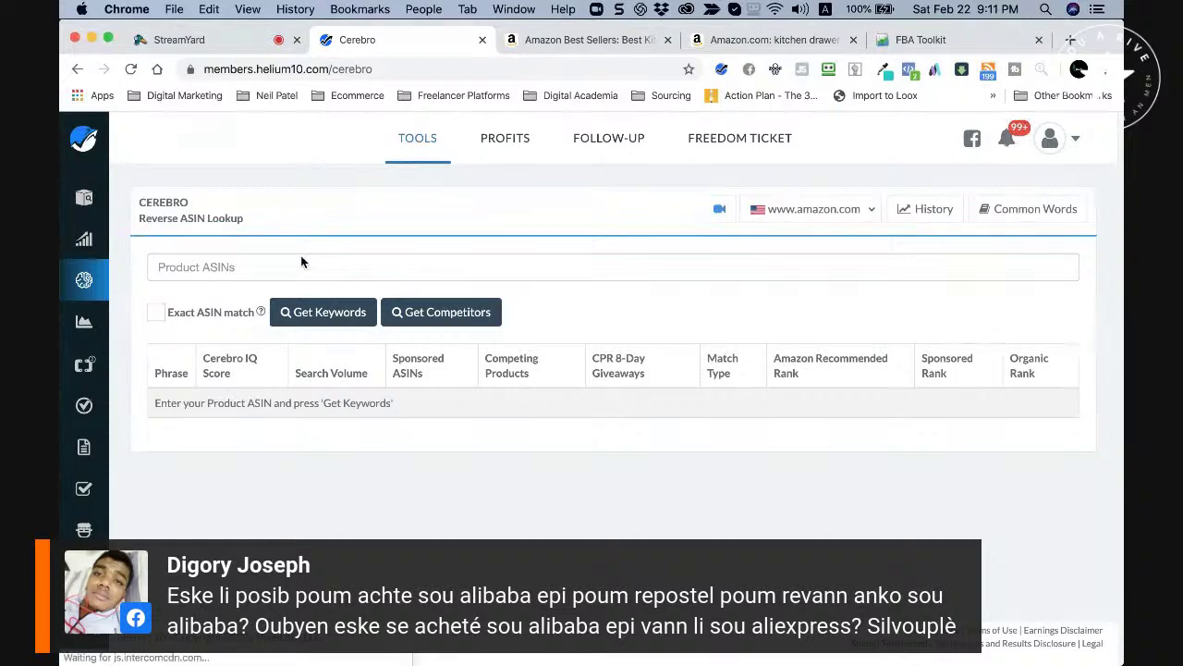
click(773, 40)
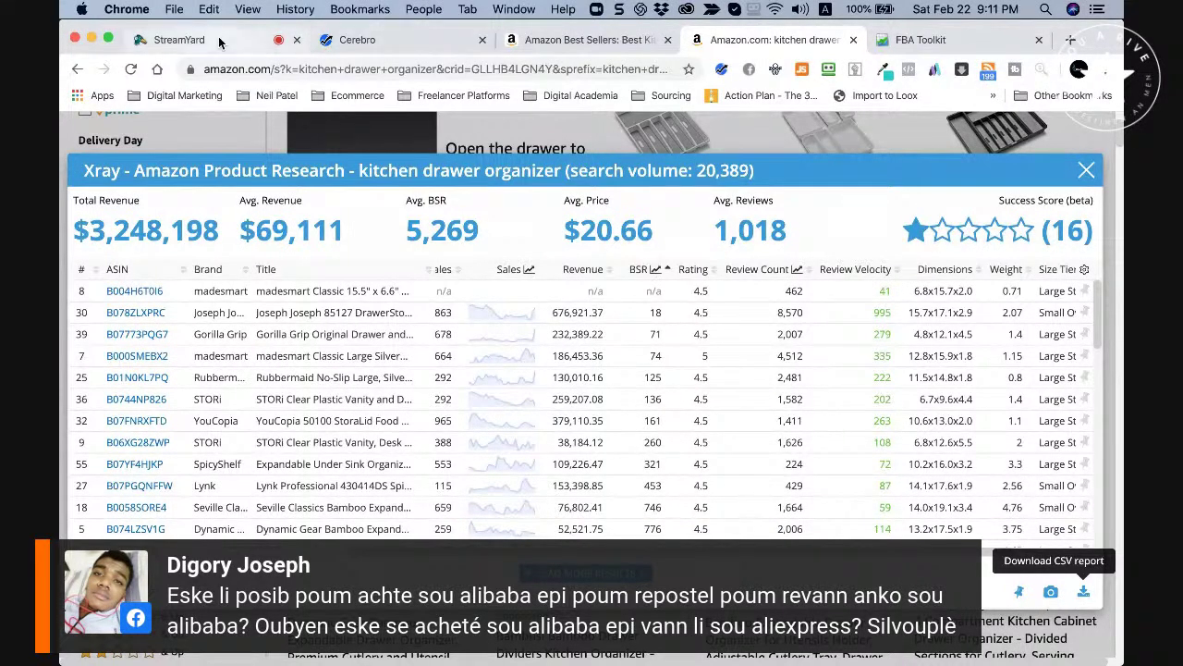
Switch to StreamYard and hide the viewer's Alibaba resale comment from the live broadcast.
click(259, 39)
scroll(903, 420, down, 5)
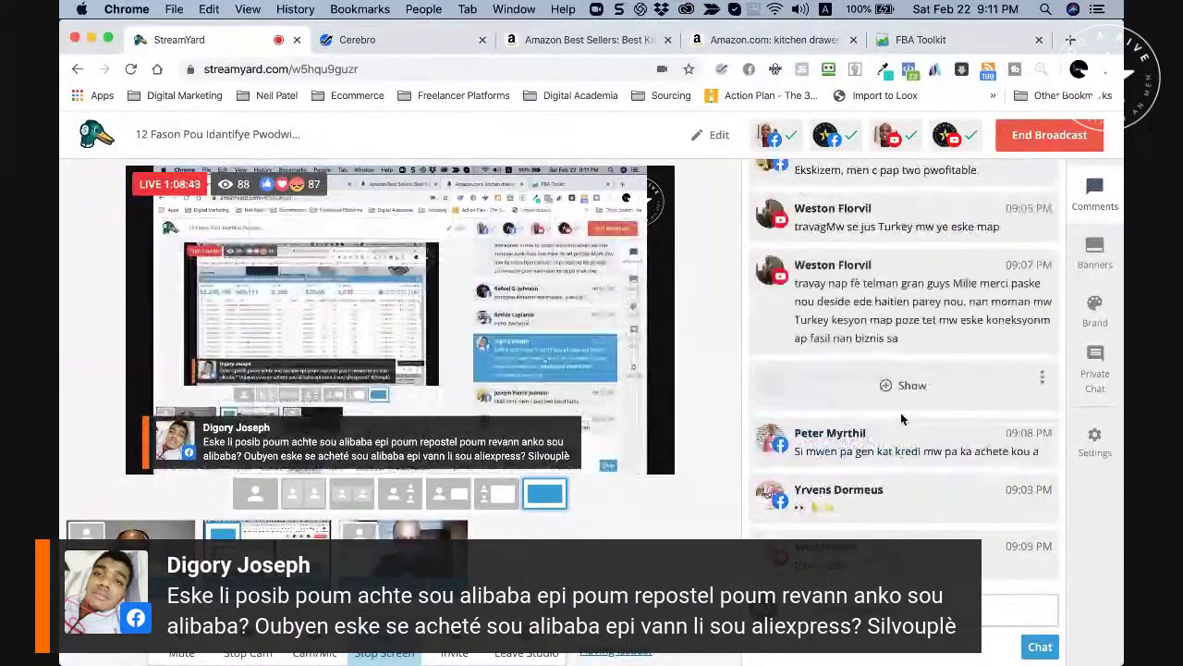
scroll(984, 255, up, 3)
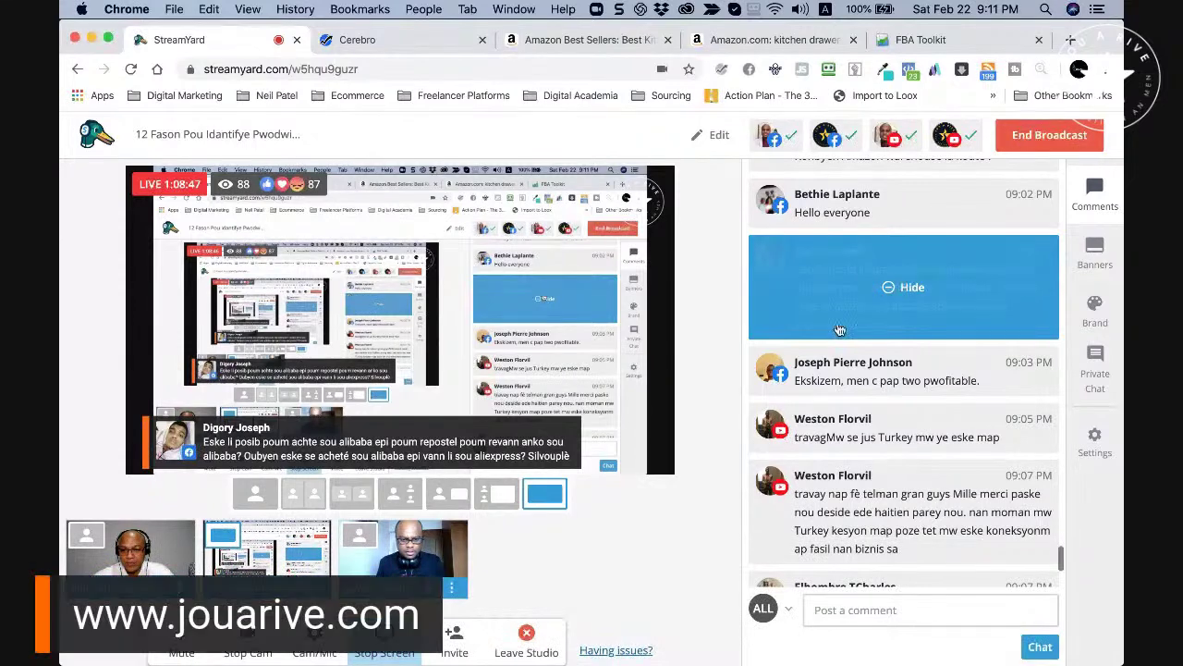
click(901, 285)
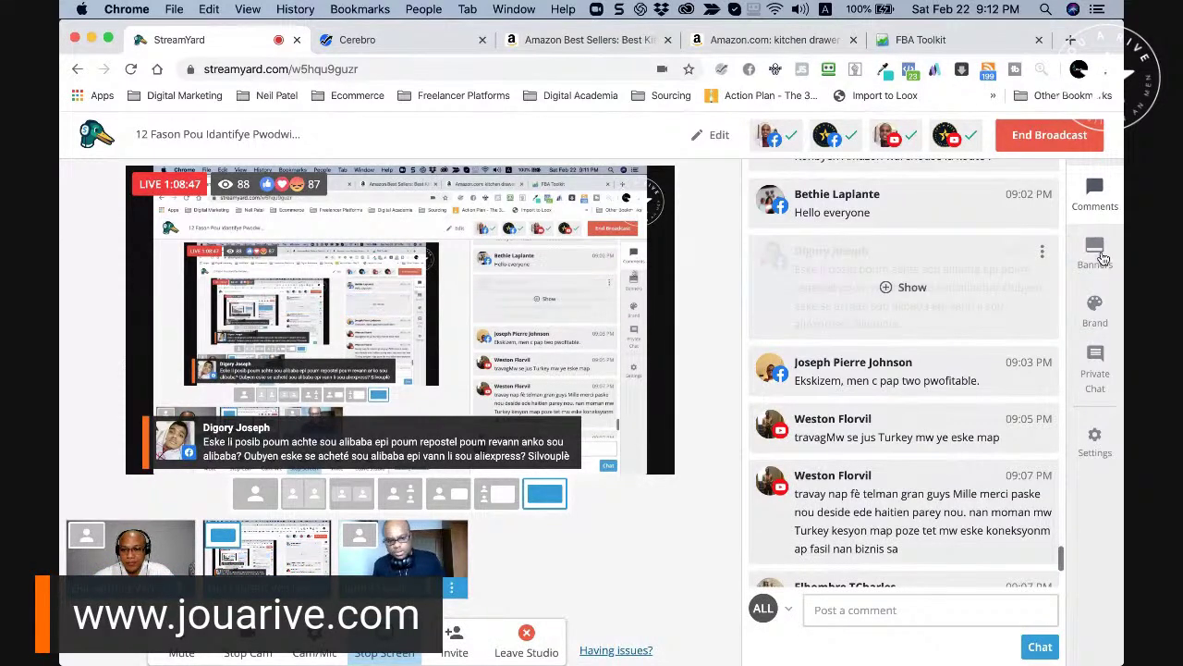
click(913, 287)
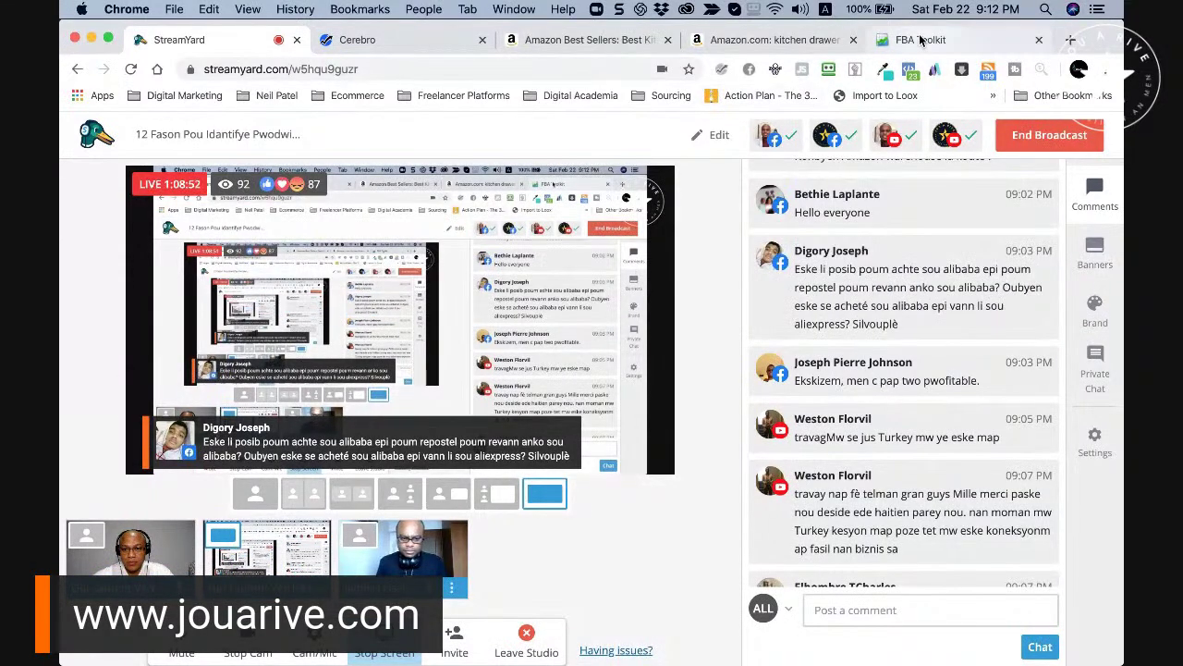
click(906, 285)
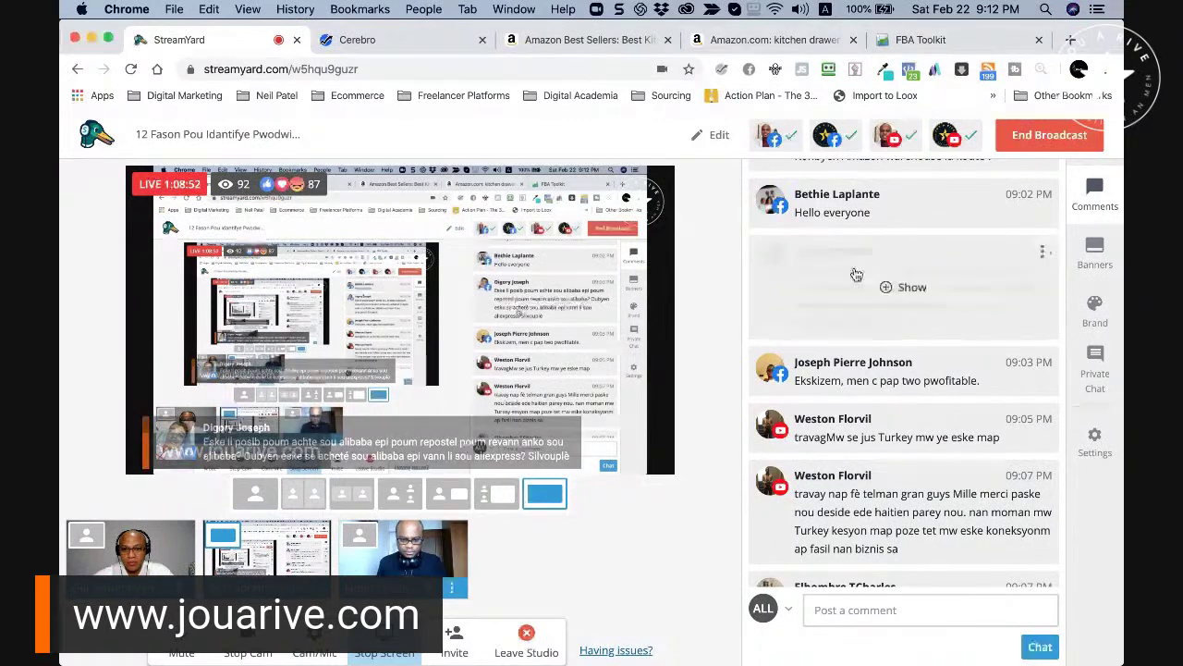
click(777, 40)
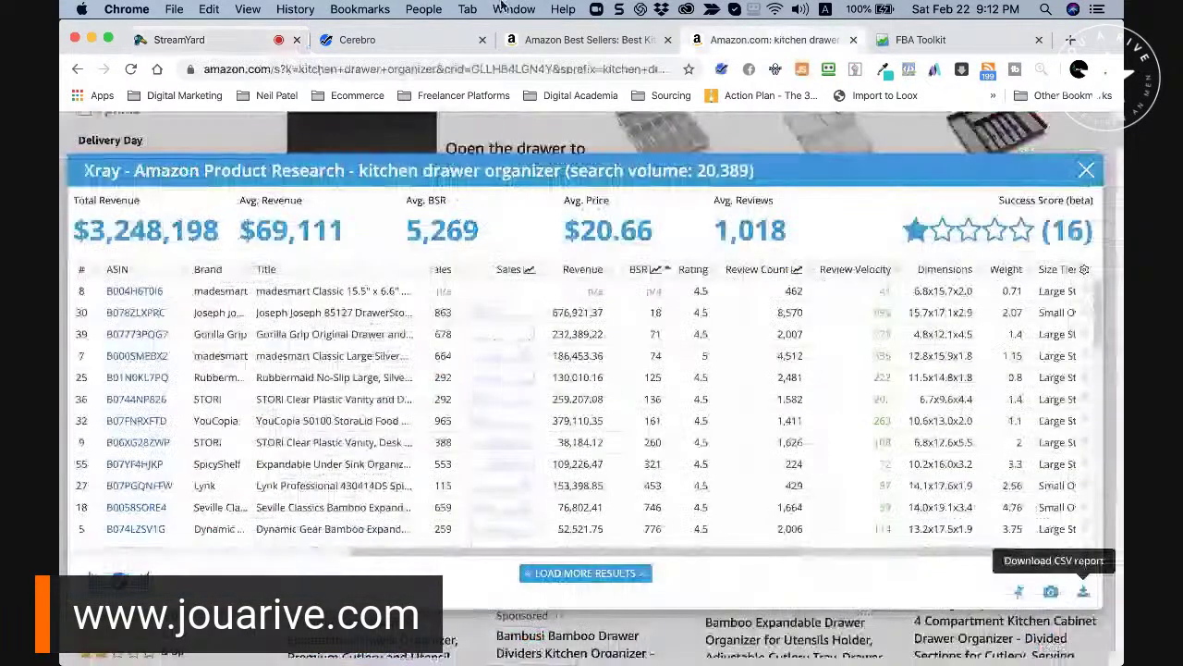
click(179, 39)
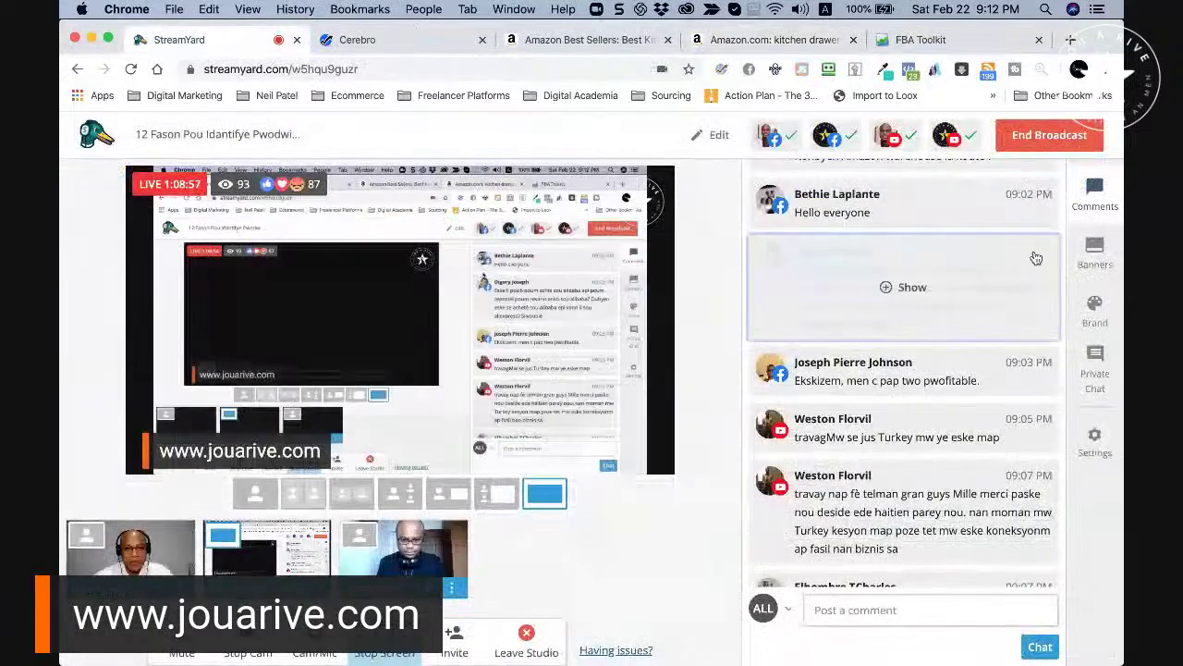
click(1093, 254)
click(911, 241)
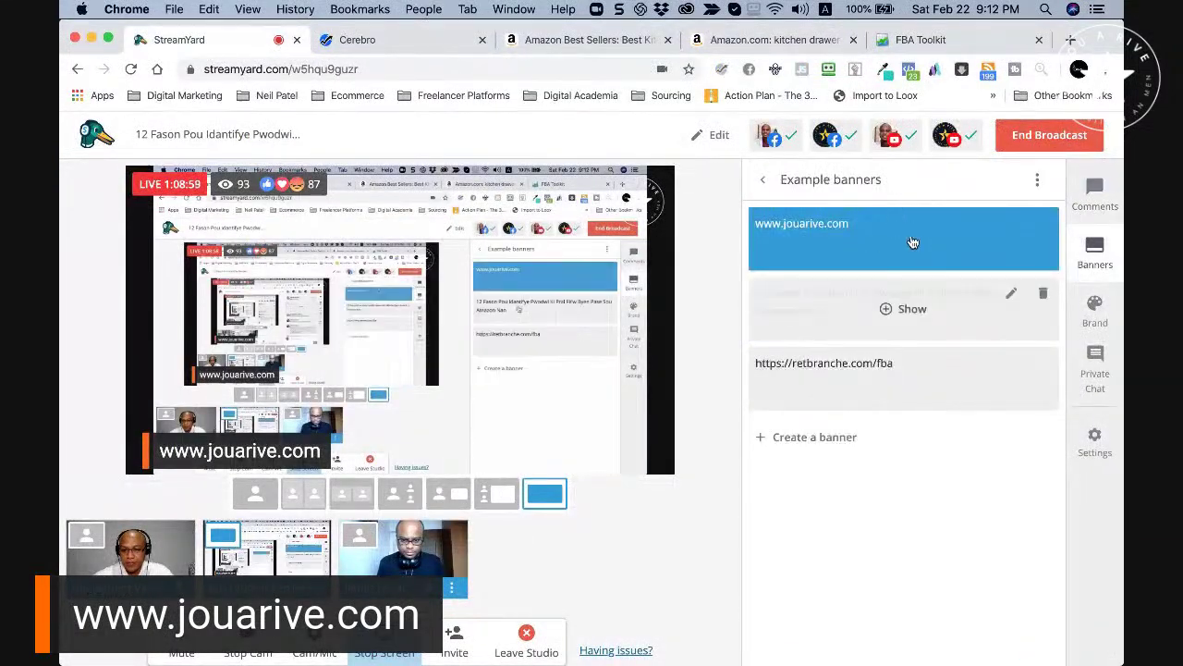
click(908, 240)
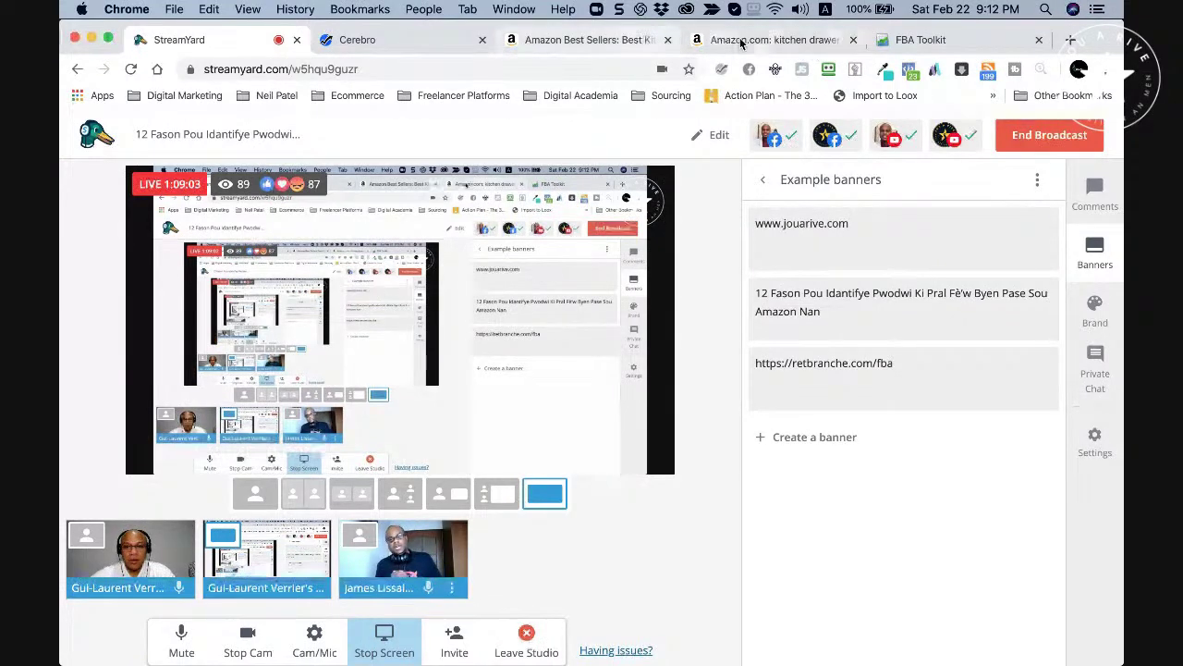
Download the kitchen drawer organizer Xray results on Amazon as a CSV report.
click(775, 40)
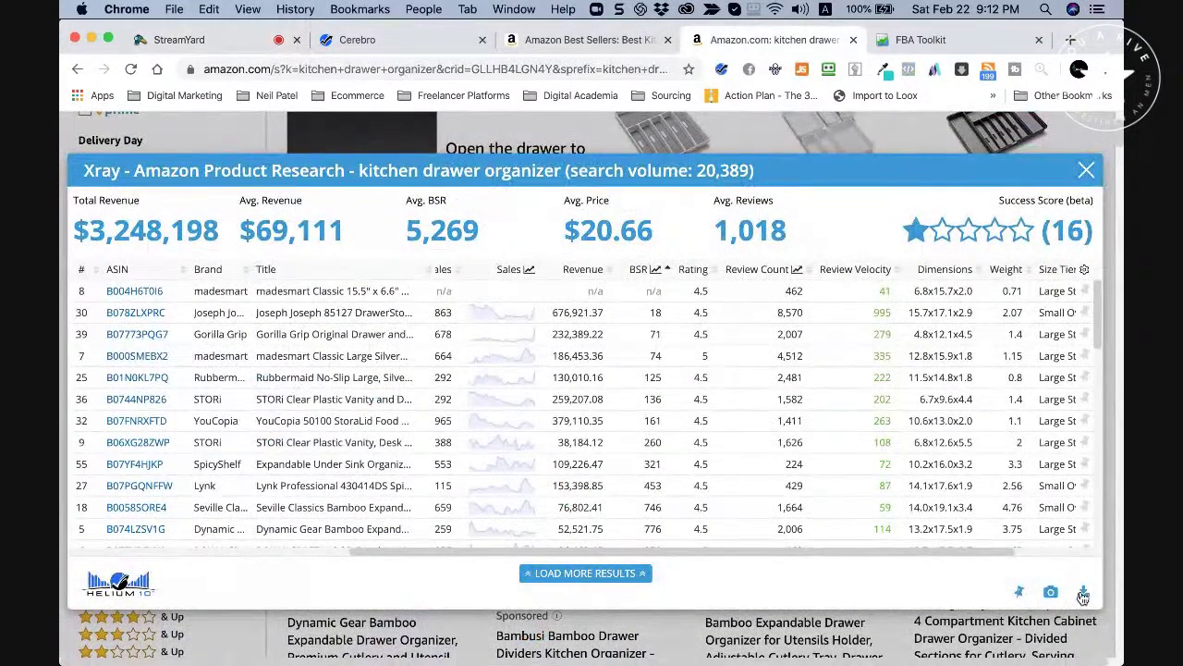
click(1083, 594)
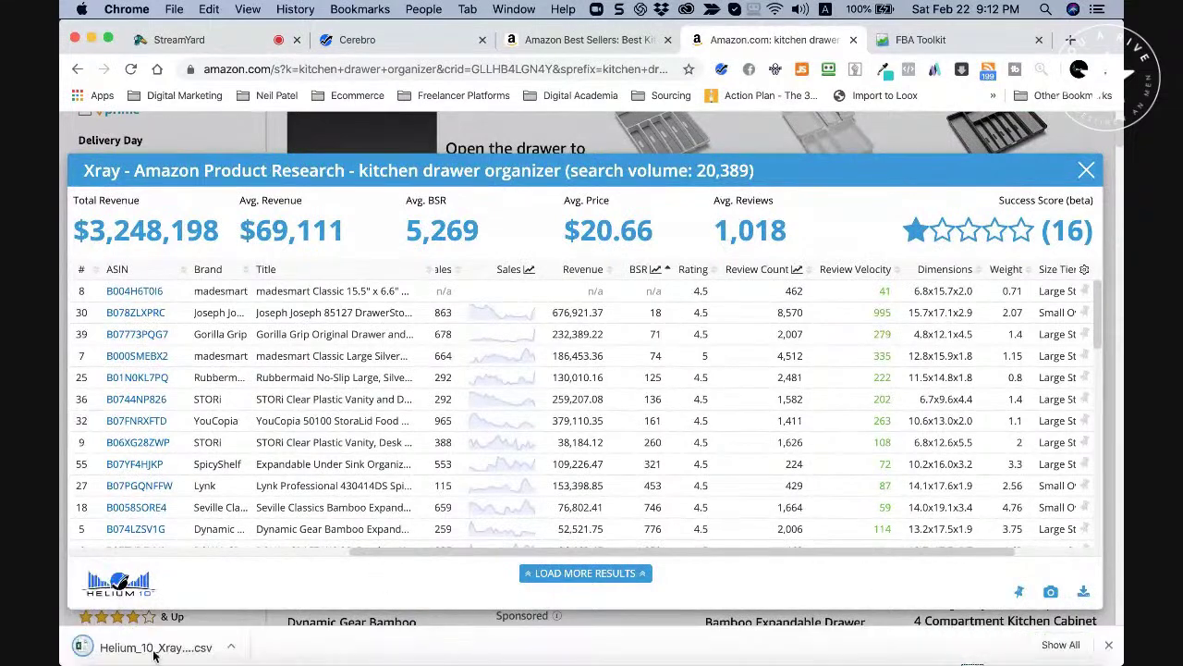
click(149, 650)
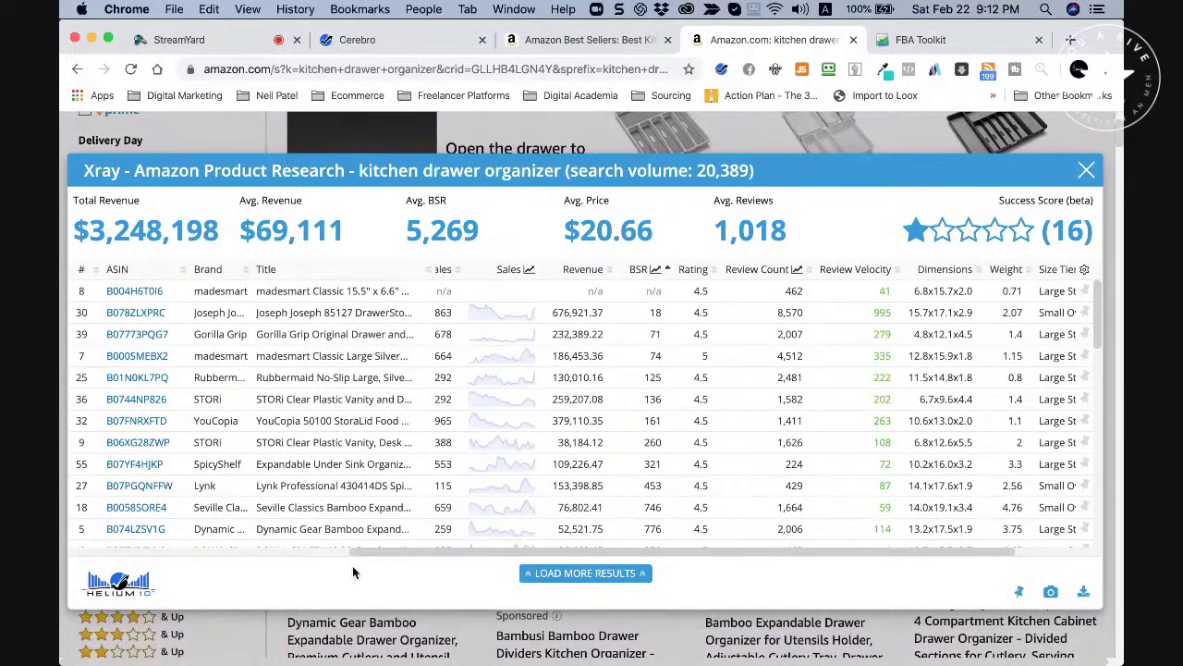
View Helium_10_Xray_export (1).csv in Excel by opening it from Finder's Downloads folder, and leave the spreadsheet.
mouse_move(155, 652)
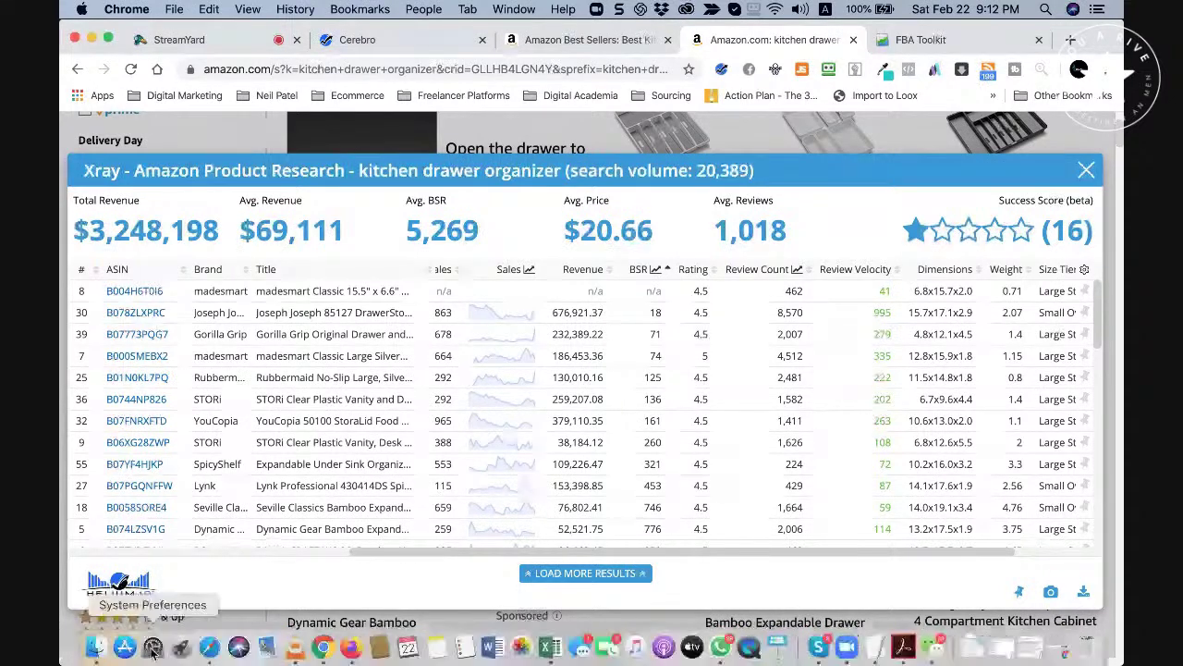
click(95, 647)
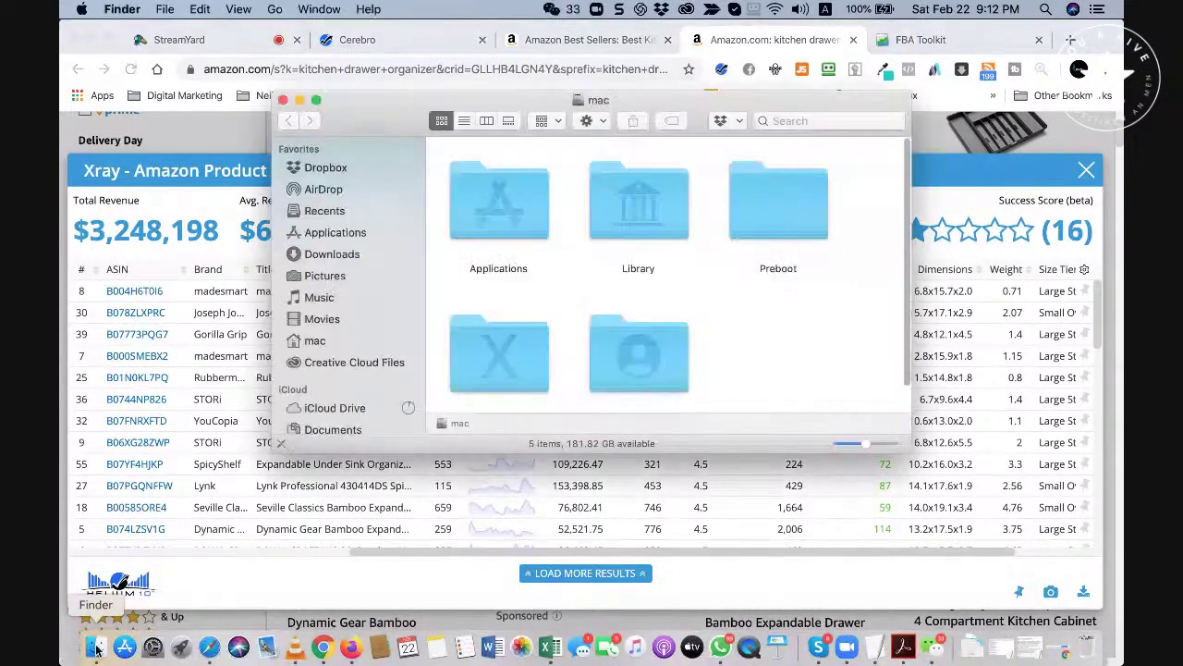
click(331, 261)
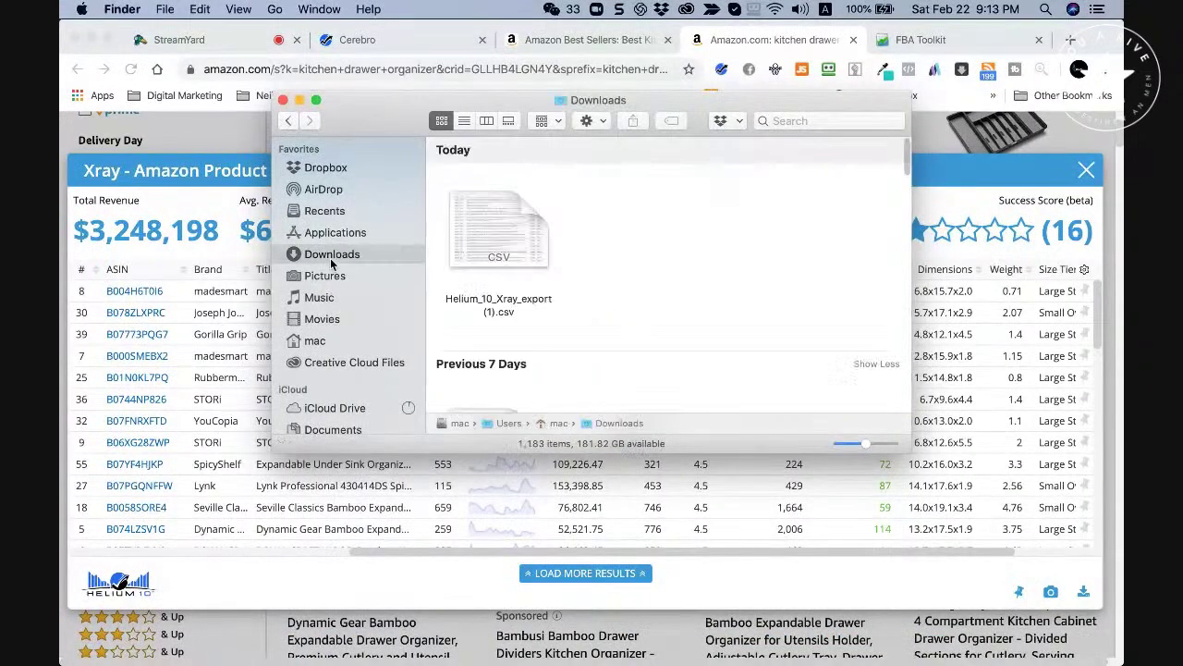
click(524, 246)
double_click(524, 246)
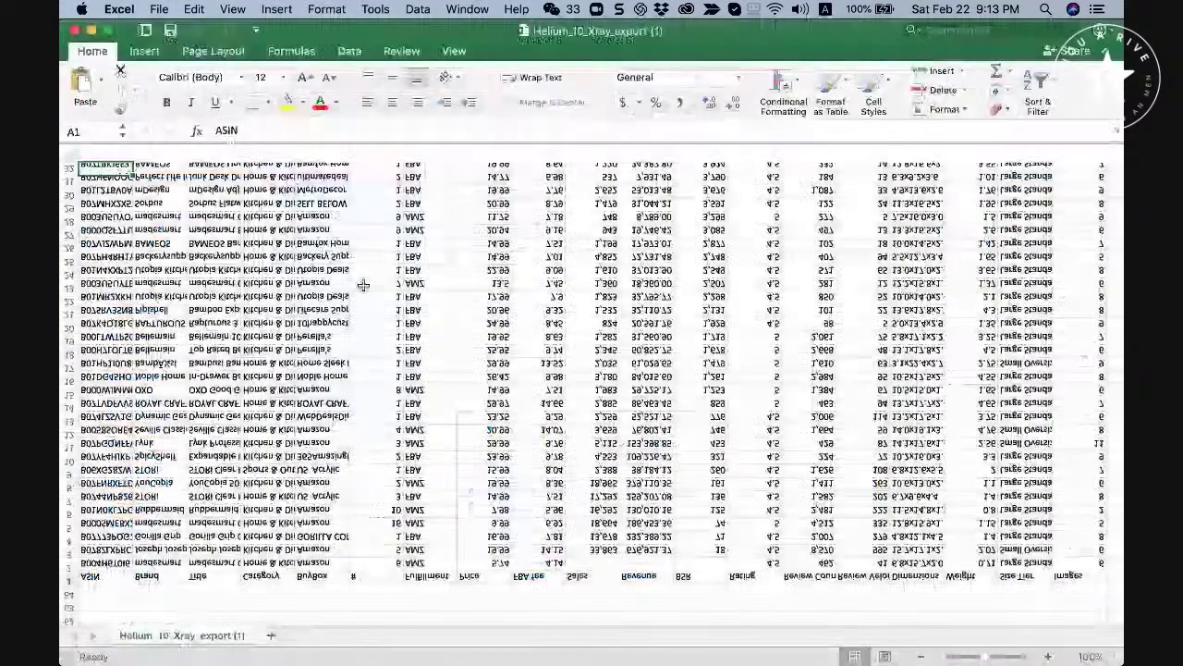
click(688, 349)
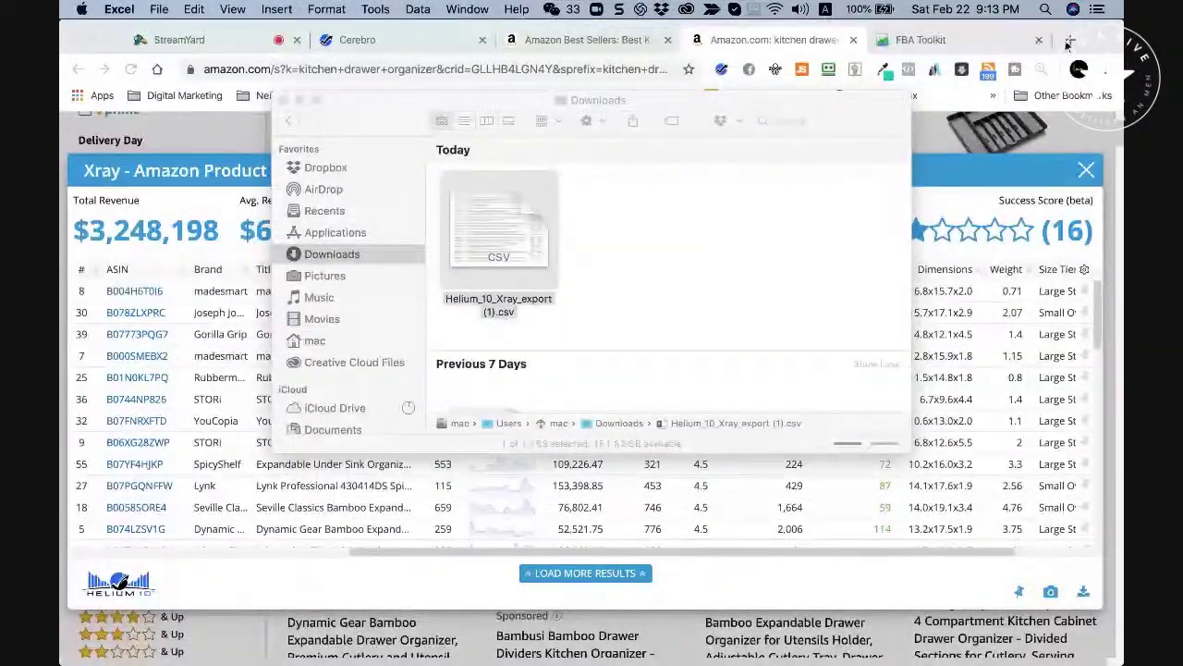
Open drive.google.com in a new browser tab and upload Helium_10_Xray_export (1).csv from Downloads to My Drive.
click(1070, 41)
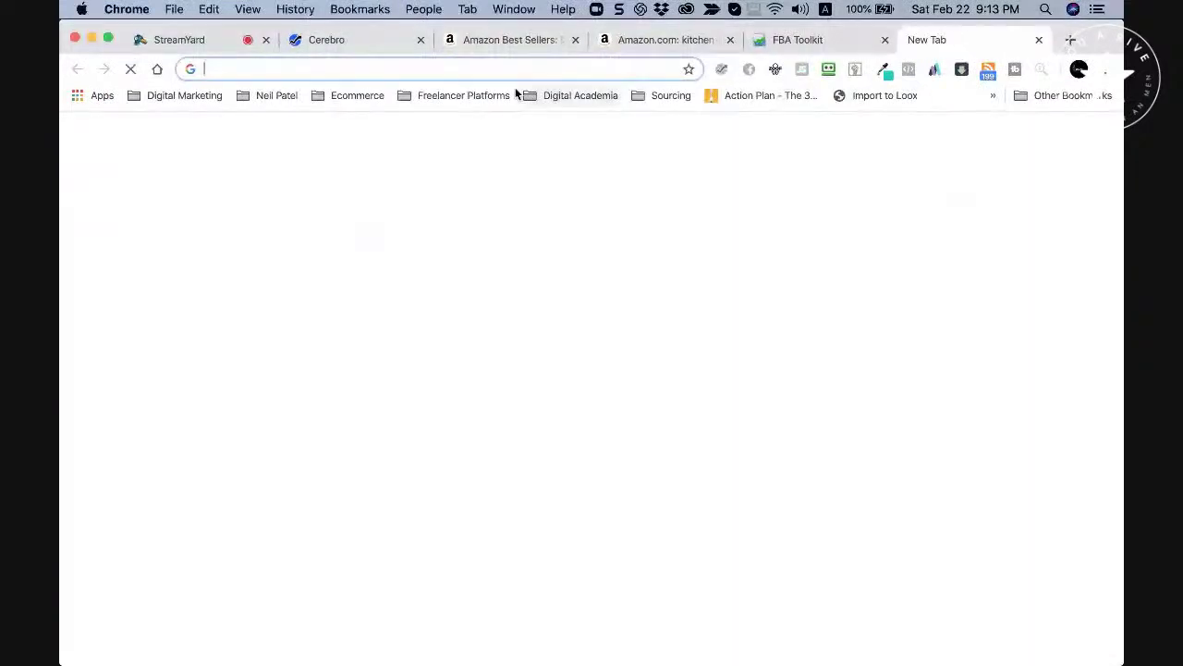
text(drive.google.com)
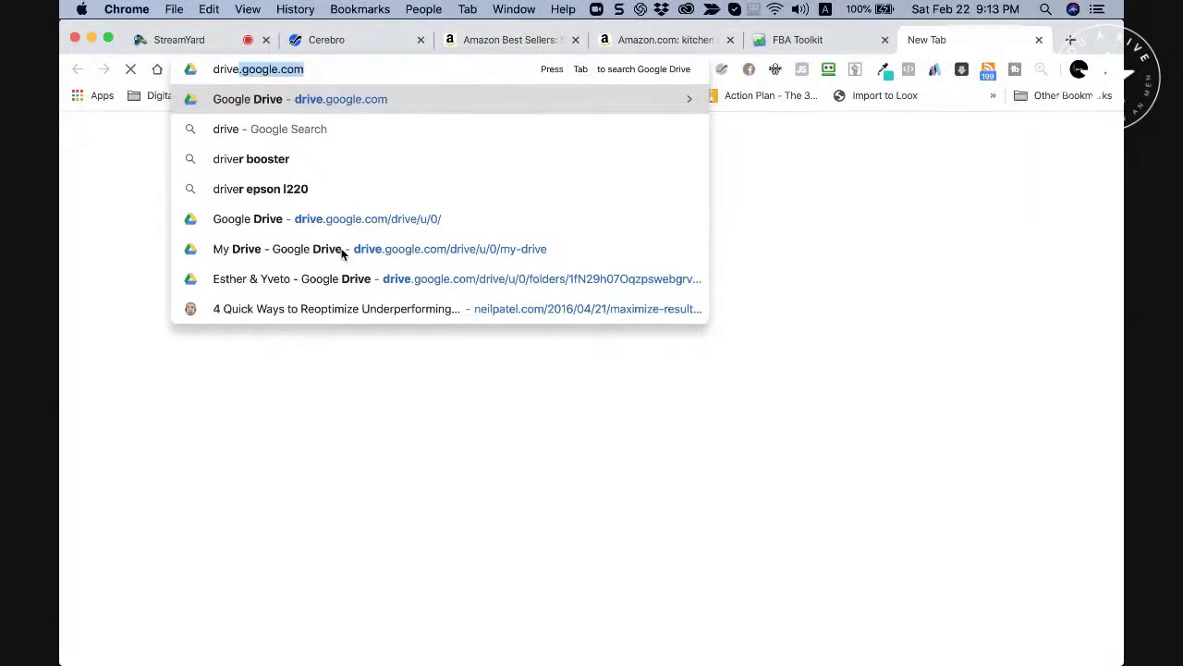
key(Return)
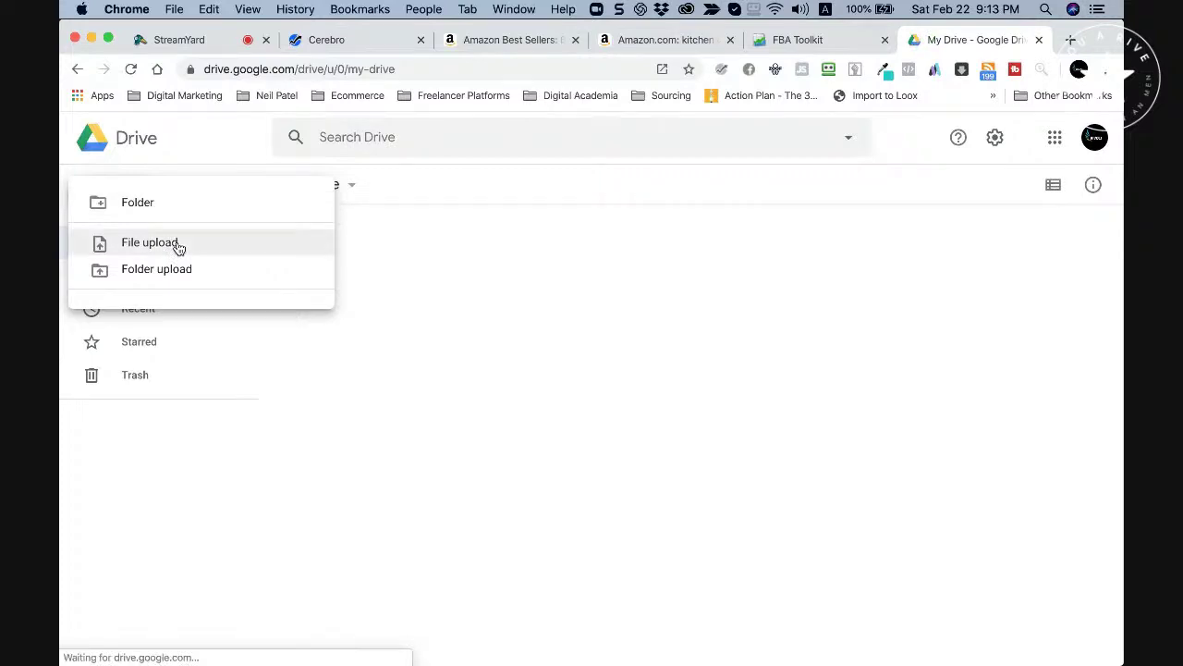
click(179, 244)
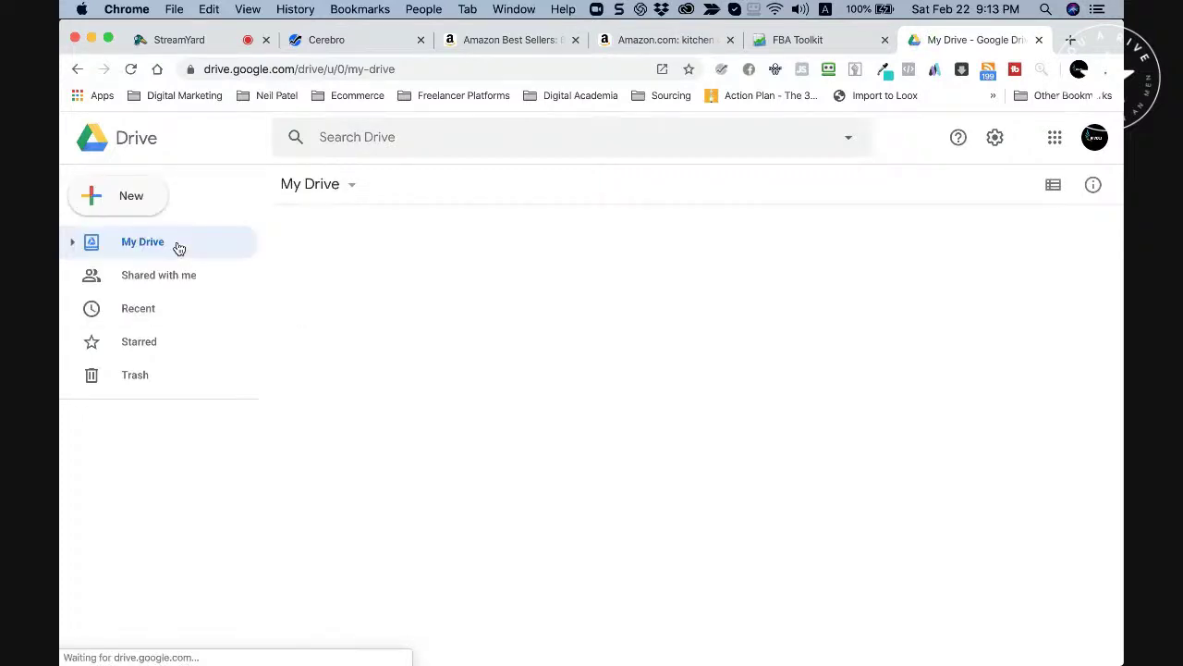
click(322, 216)
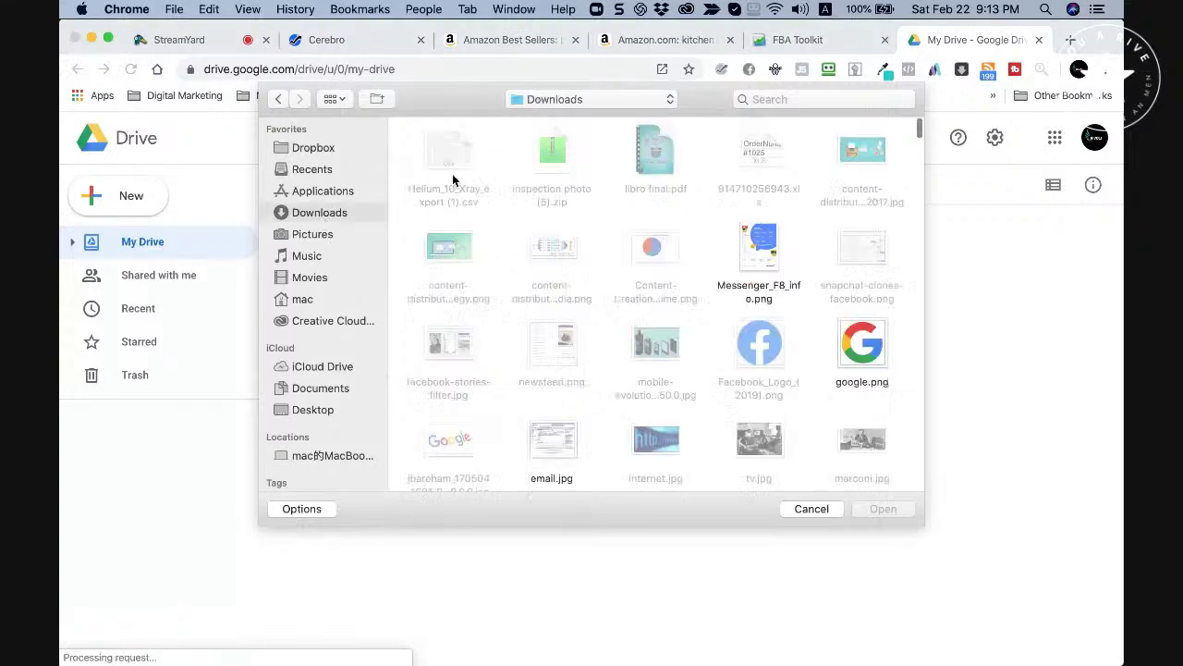
click(487, 195)
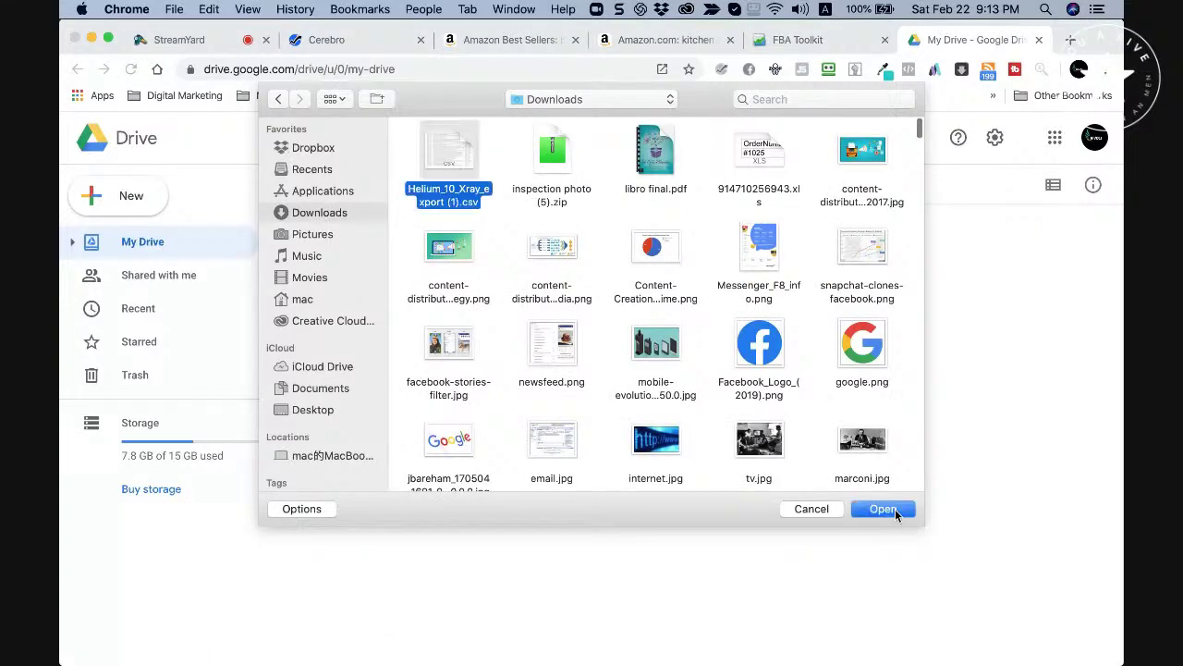
key(Return)
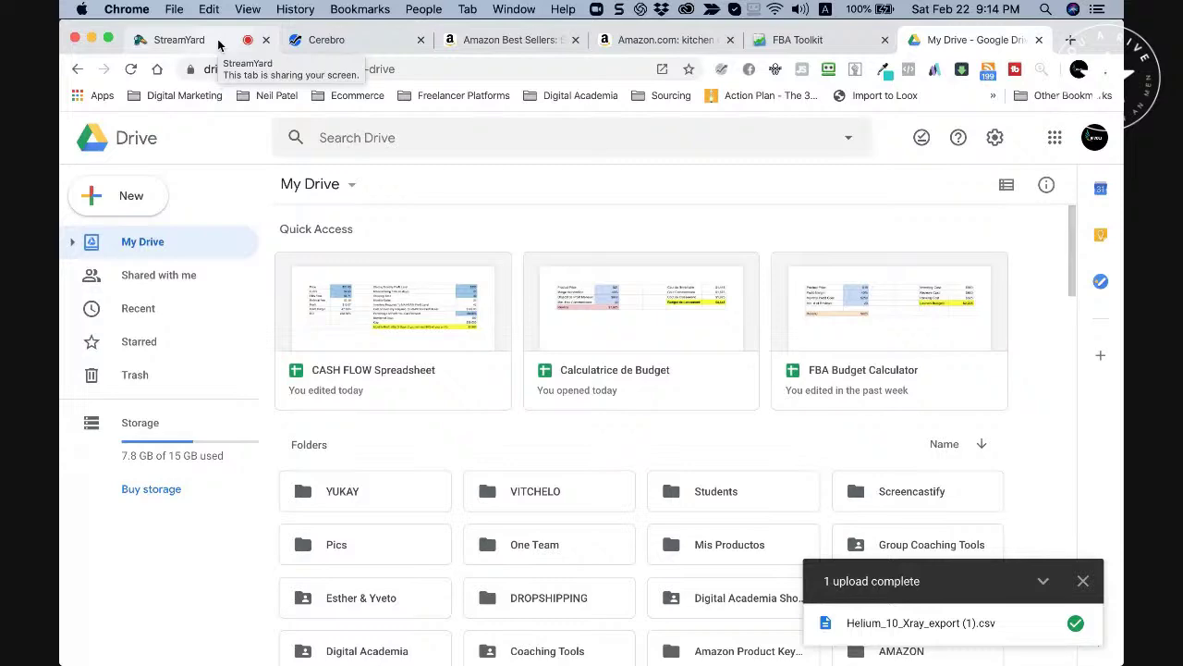
Open the uploaded Helium_10_Xray_export (1).csv in Google Drive and switch back to the Amazon Xray results.
click(796, 41)
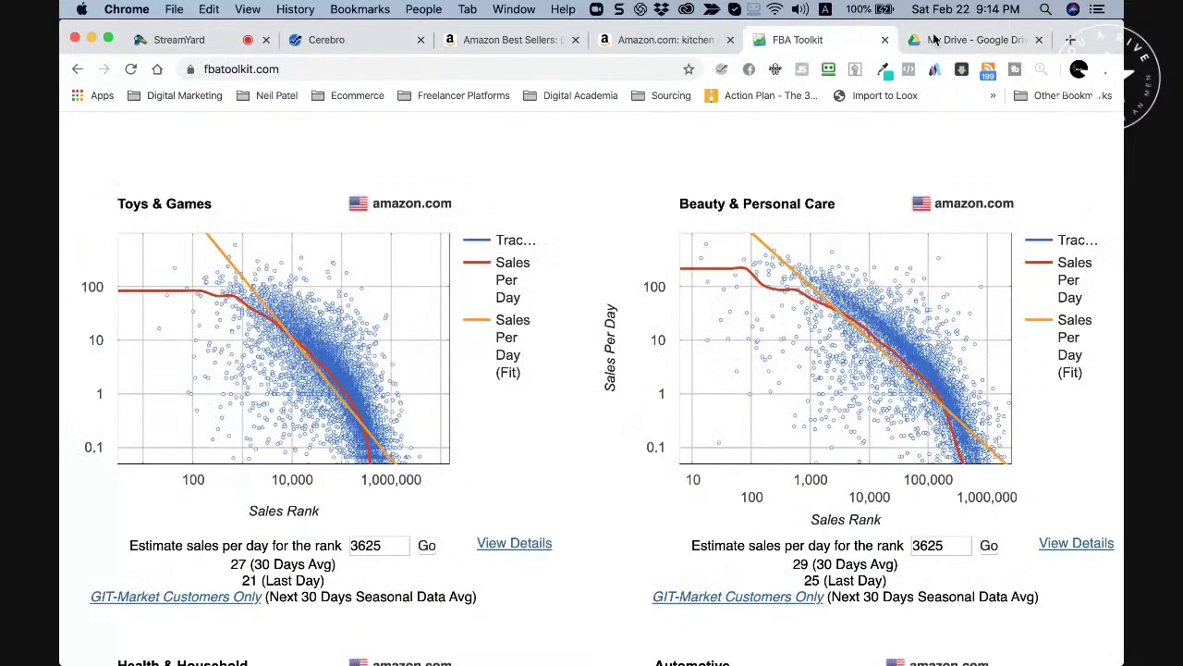
click(934, 40)
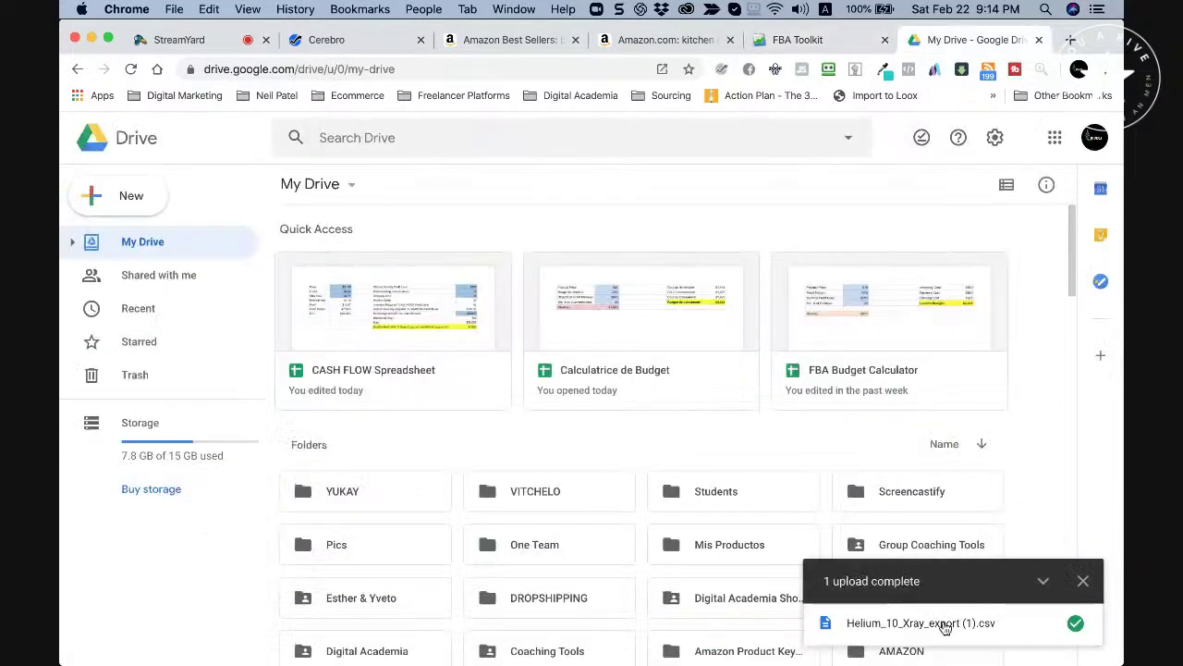
click(943, 624)
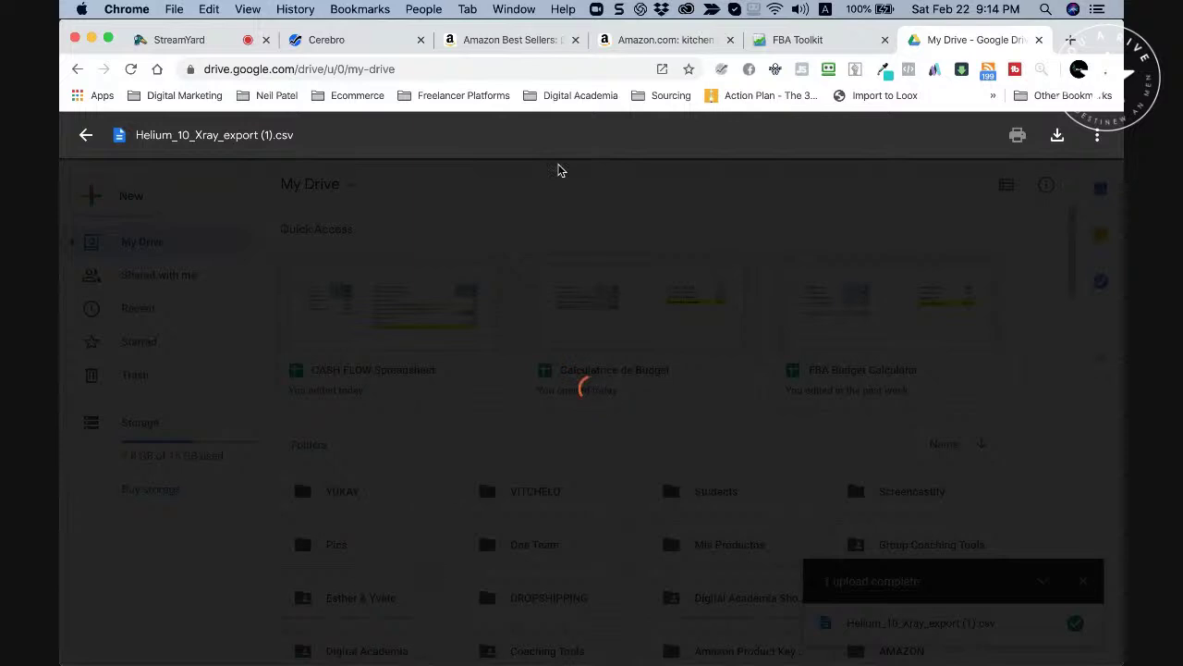
click(673, 42)
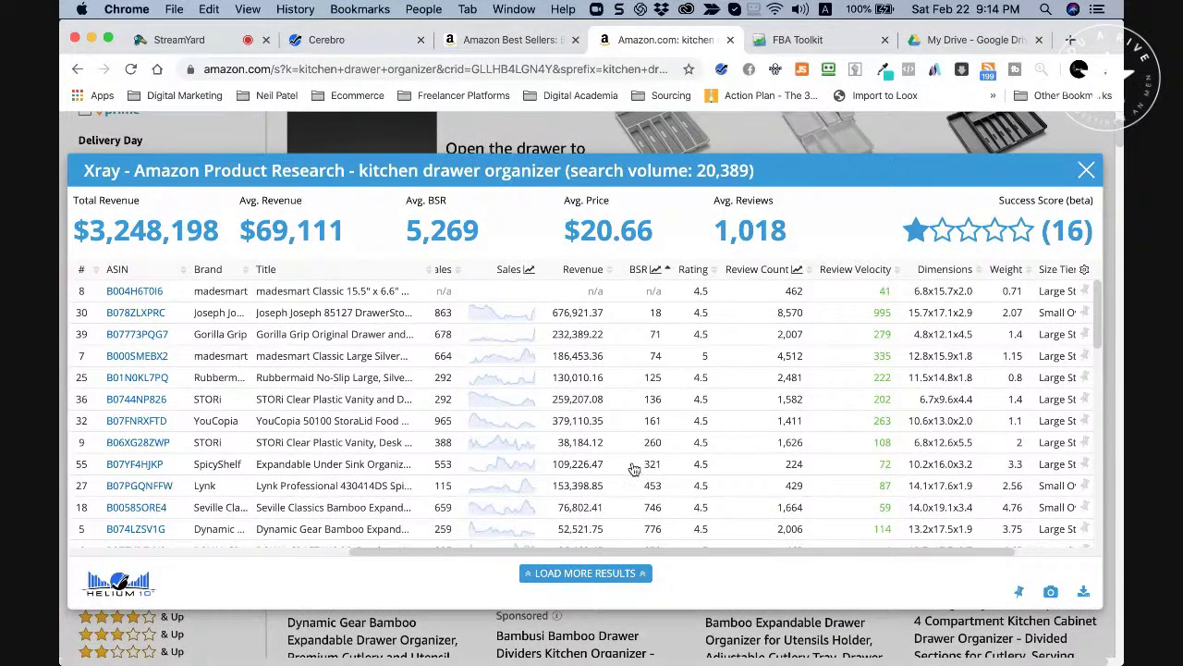
Open the Amazon listing for the madesmart Classic 15.5" x 6.6" Bin, ASIN B004H6T0I6, from the Xray results.
scroll(634, 469, right, 3)
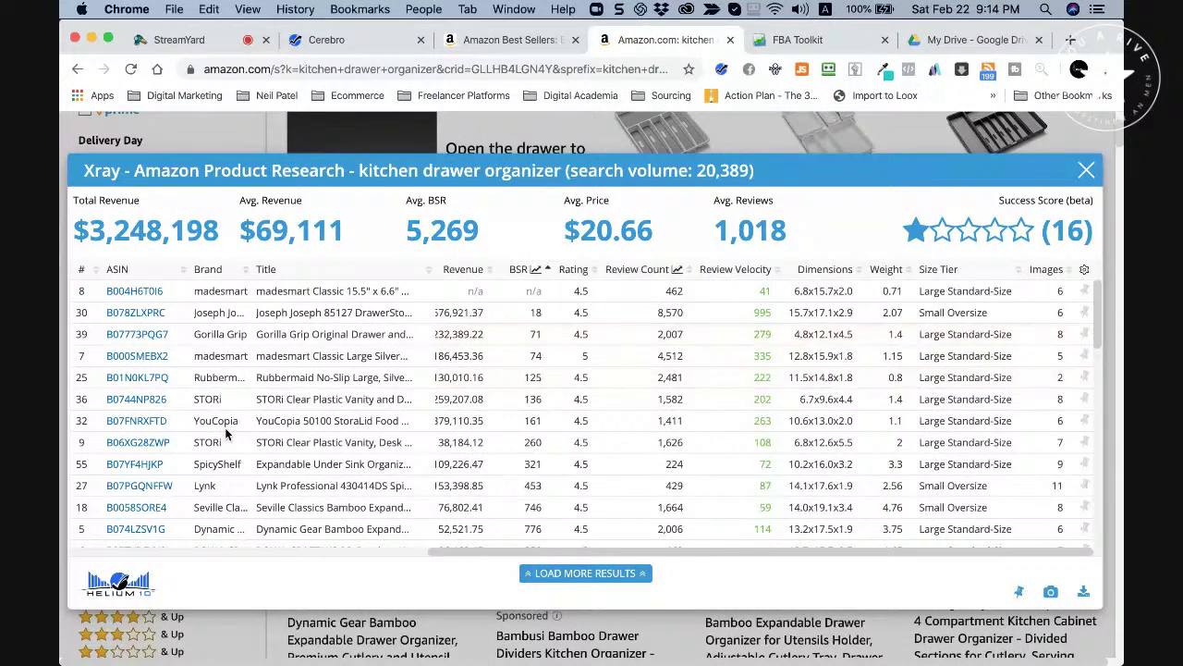
scroll(225, 427, up, 3)
mouse_move(143, 295)
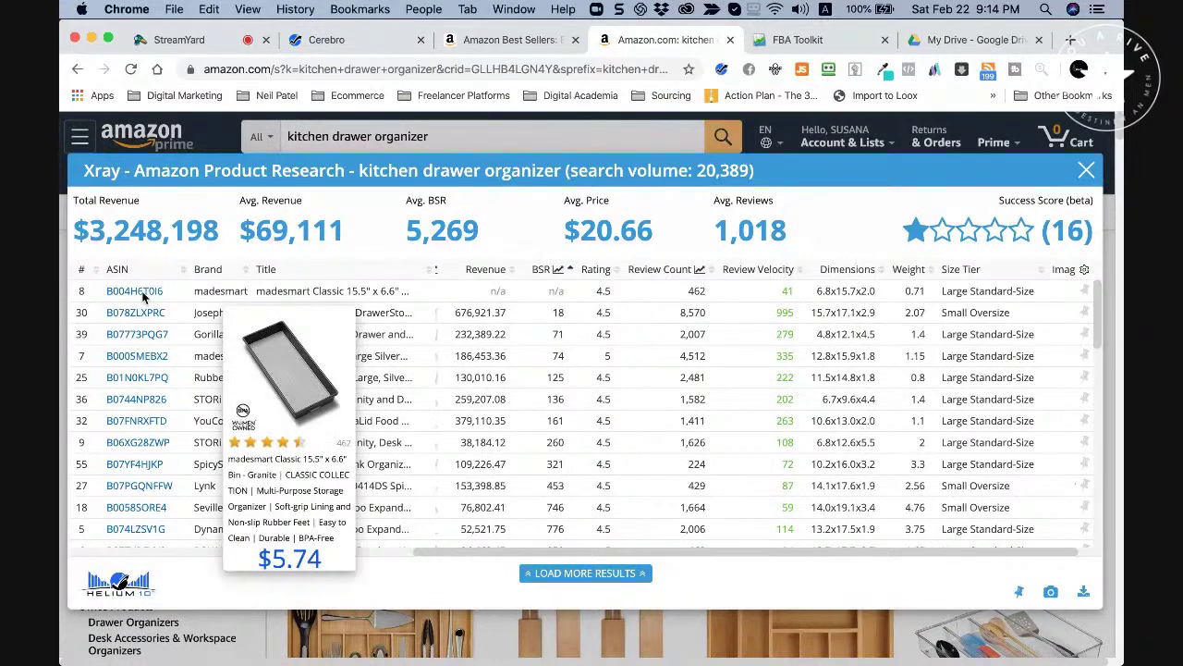
click(134, 292)
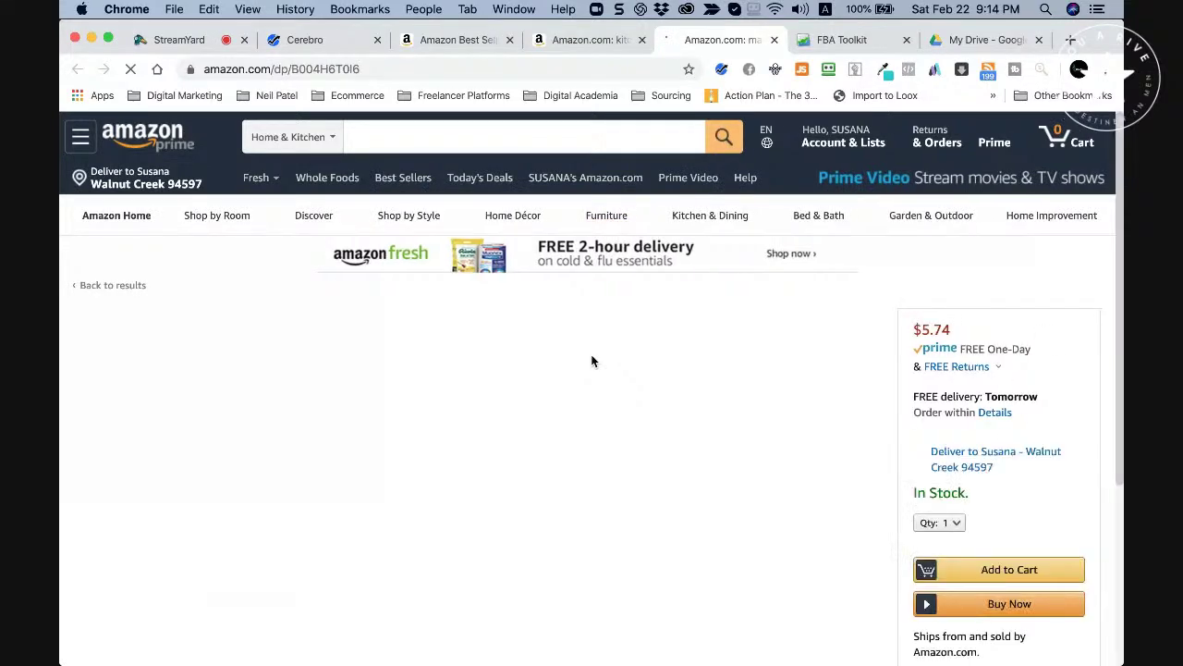
scroll(628, 382, down, 2)
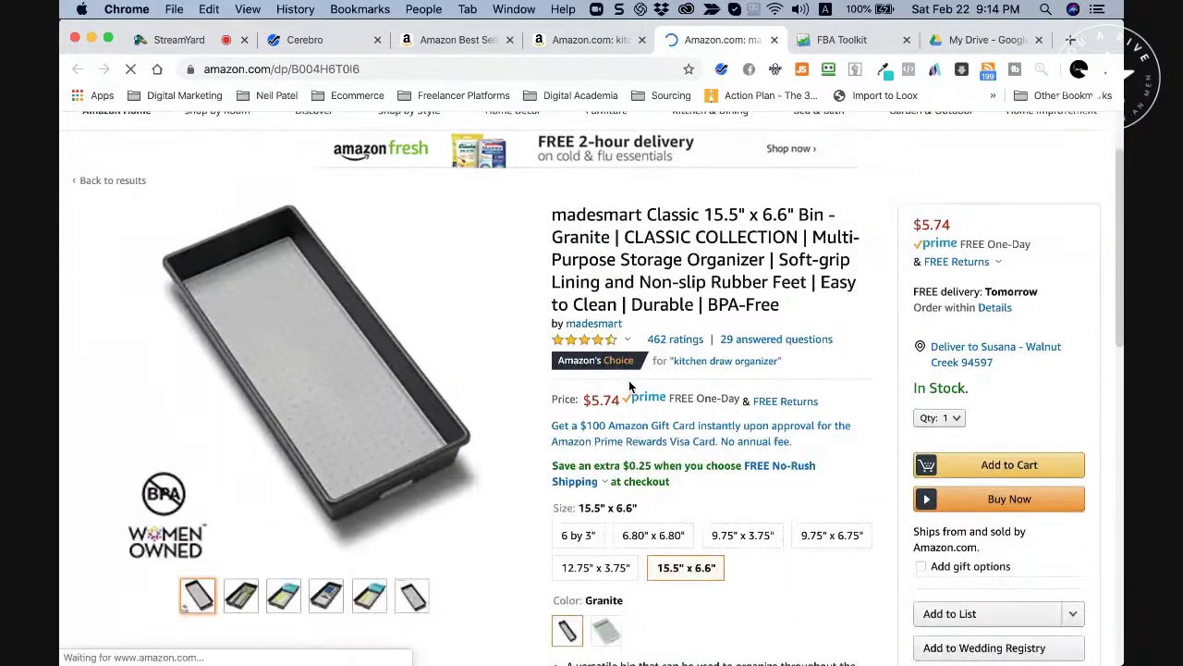
scroll(719, 423, up, 1)
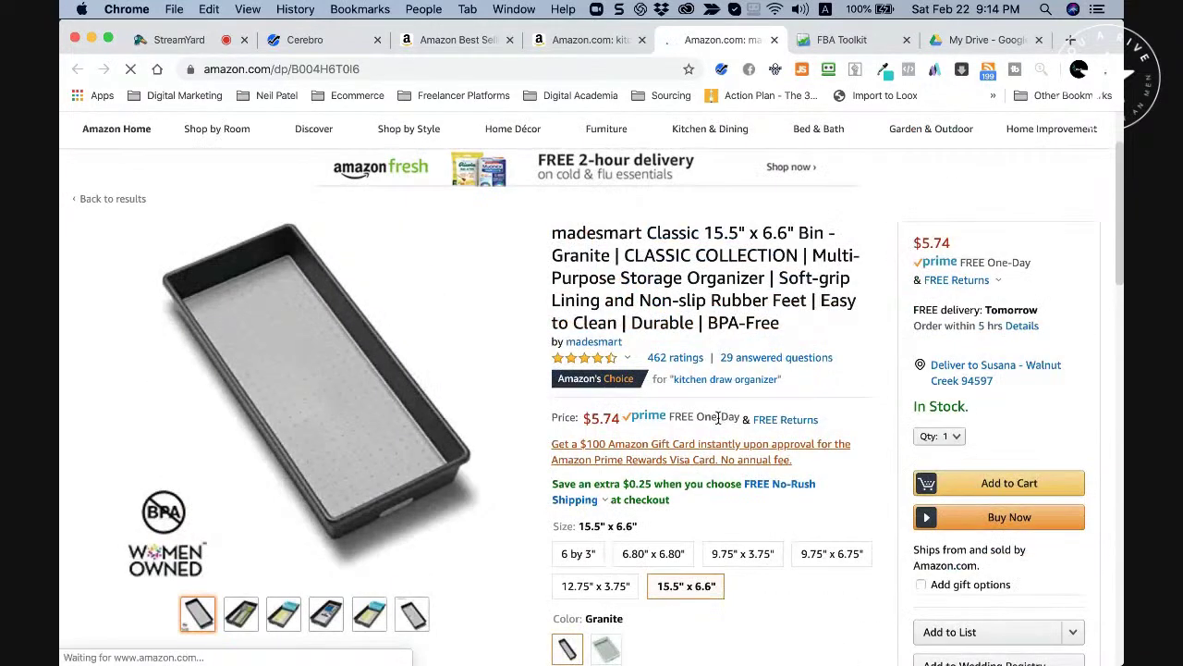
scroll(719, 418, up, 2)
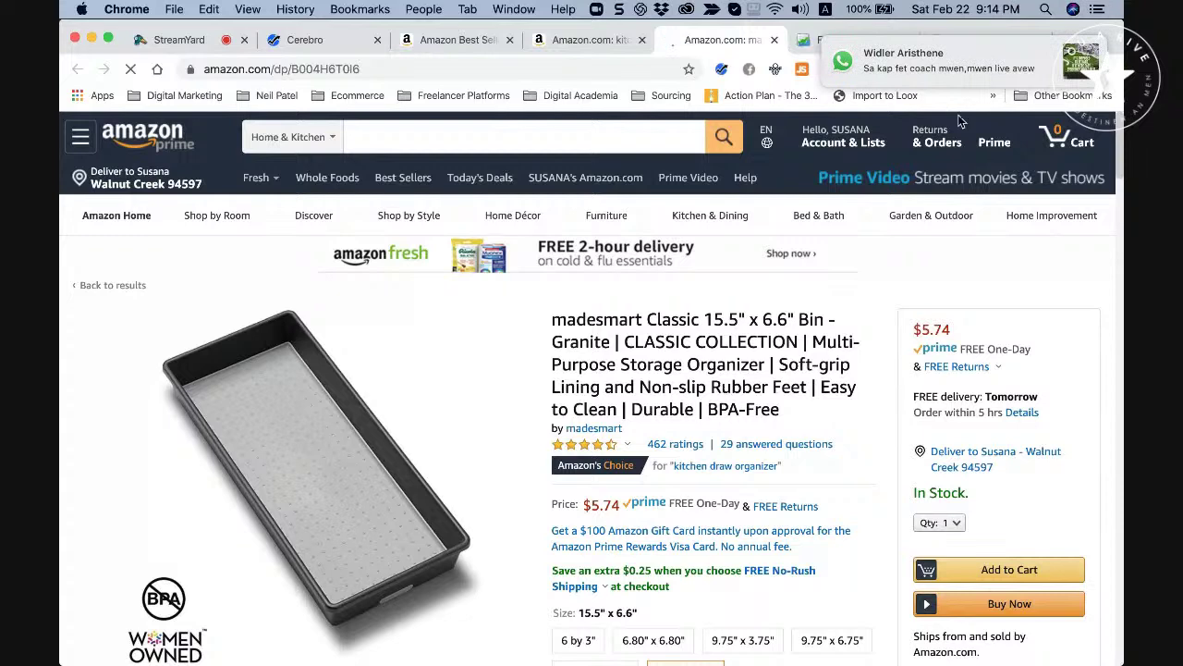
mouse_move(930, 76)
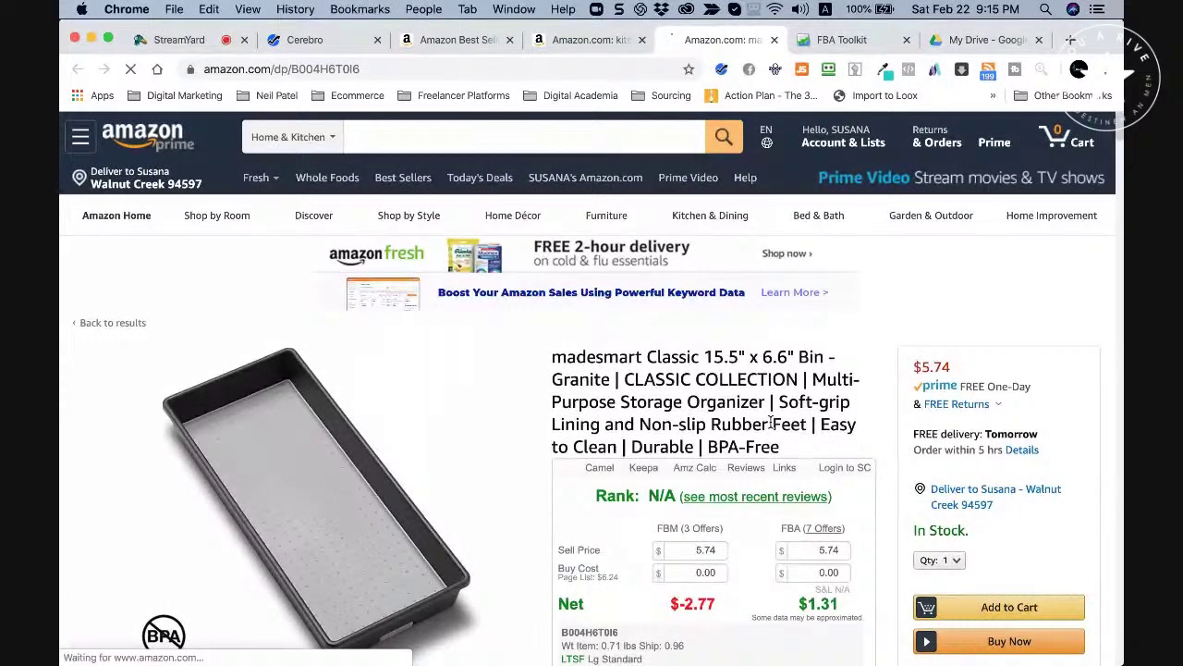
Examine the madesmart bin listing's price and net profit data, and its evaluation breakdown of images, listing text and reviews.
scroll(772, 423, down, 1)
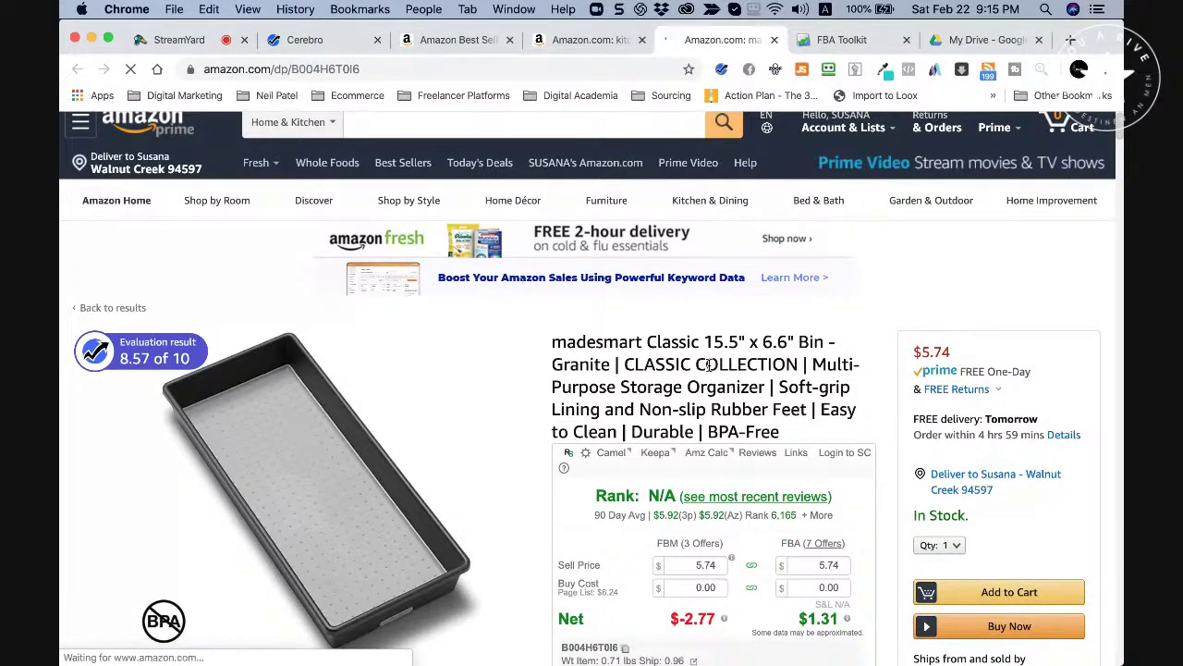
scroll(708, 364, down, 1)
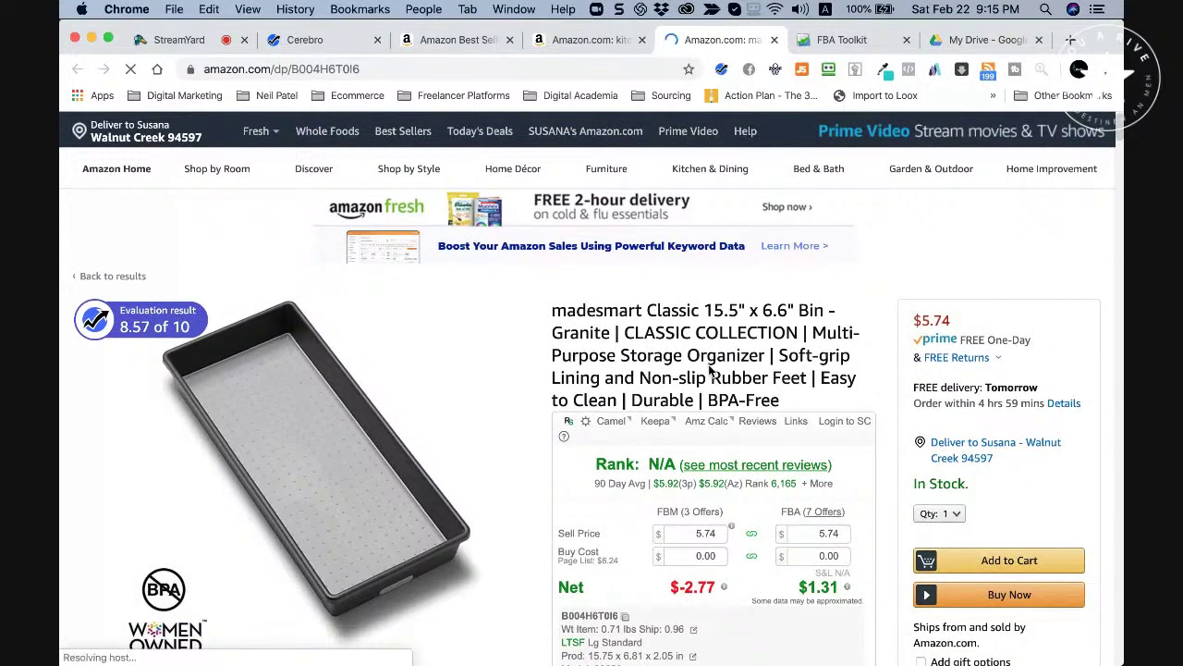
scroll(710, 368, up, 1)
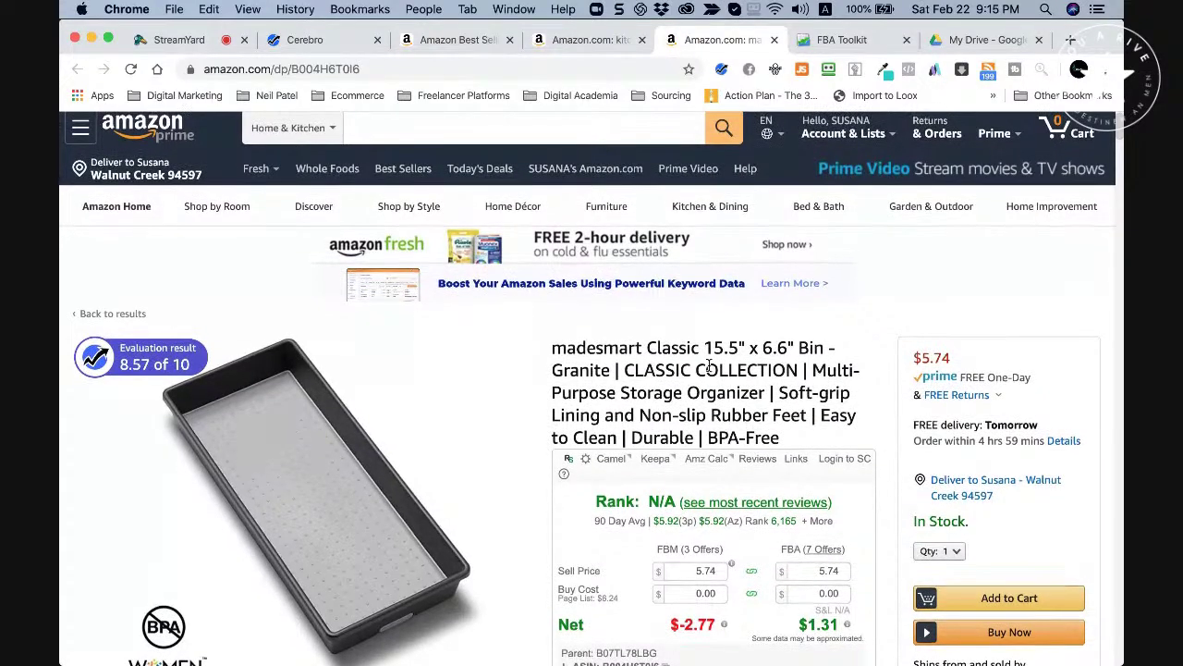
scroll(709, 367, down, 1)
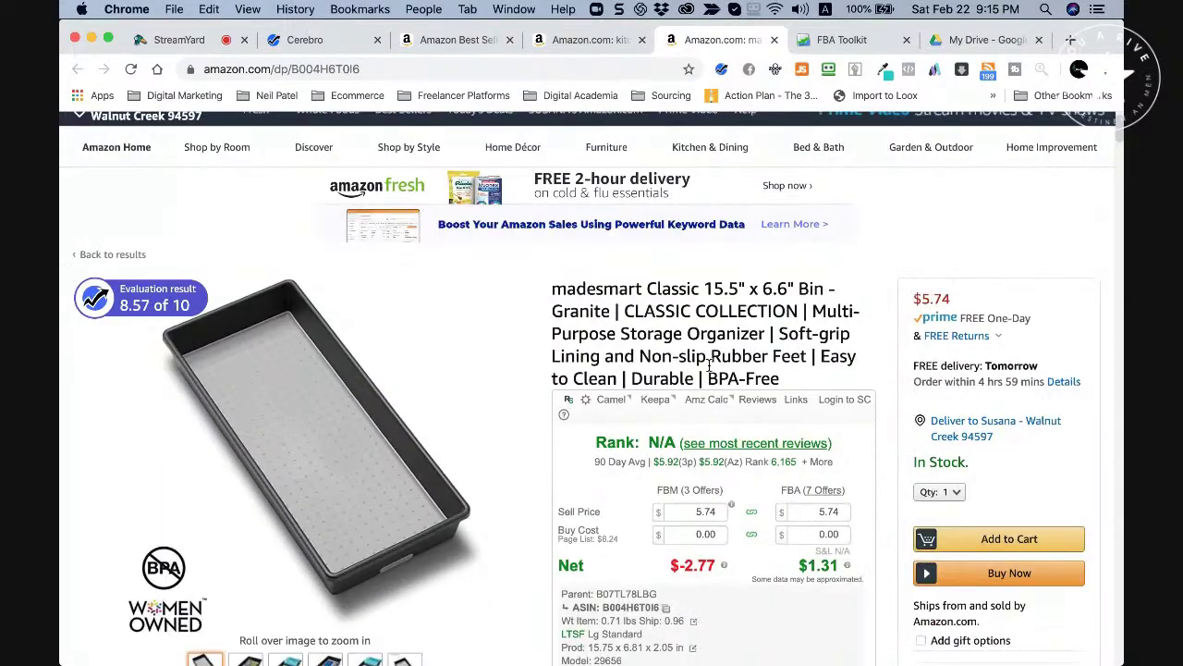
mouse_move(148, 294)
scroll(148, 294, down, 2)
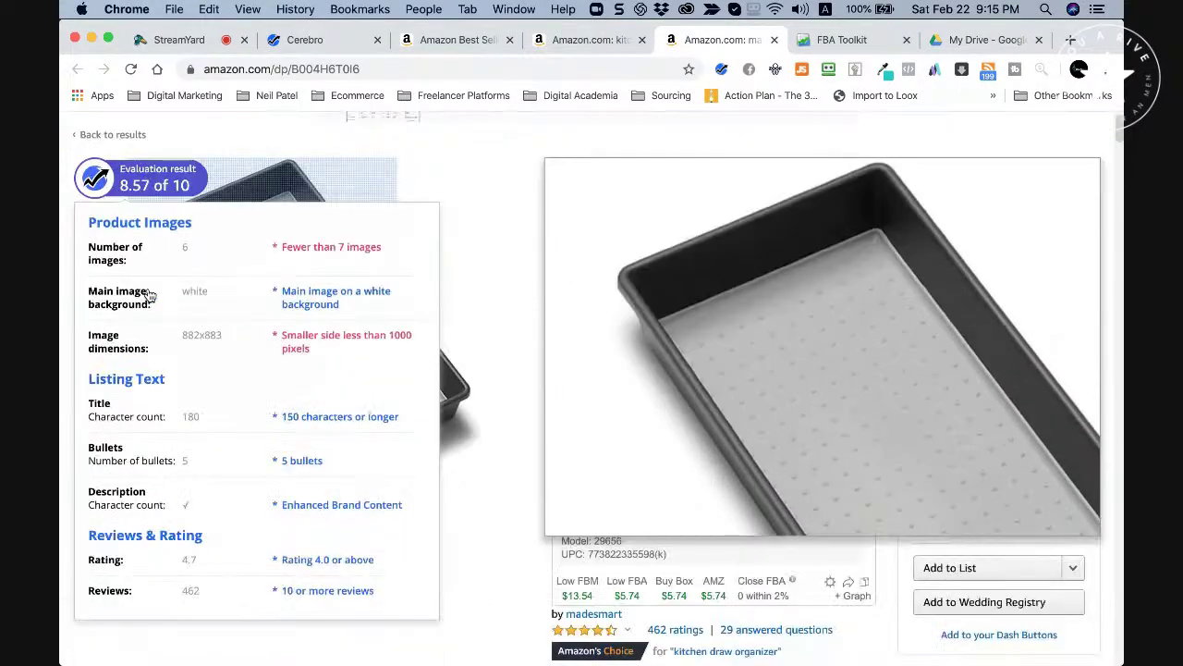
scroll(148, 294, down, 1)
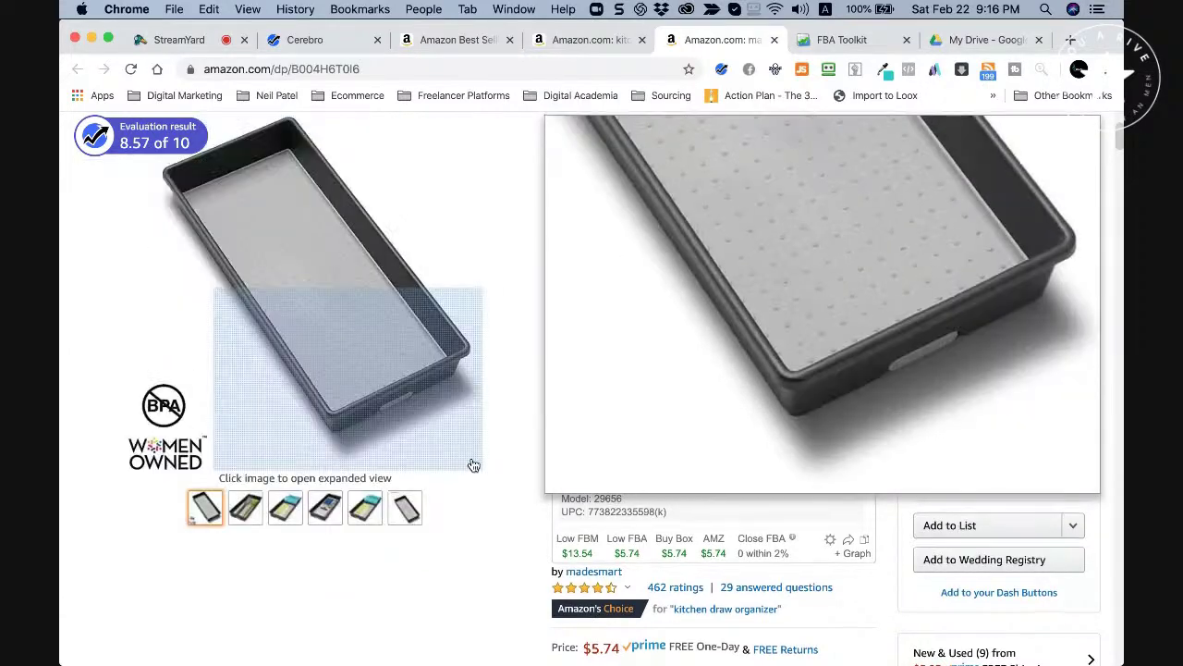
scroll(696, 368, up, 3)
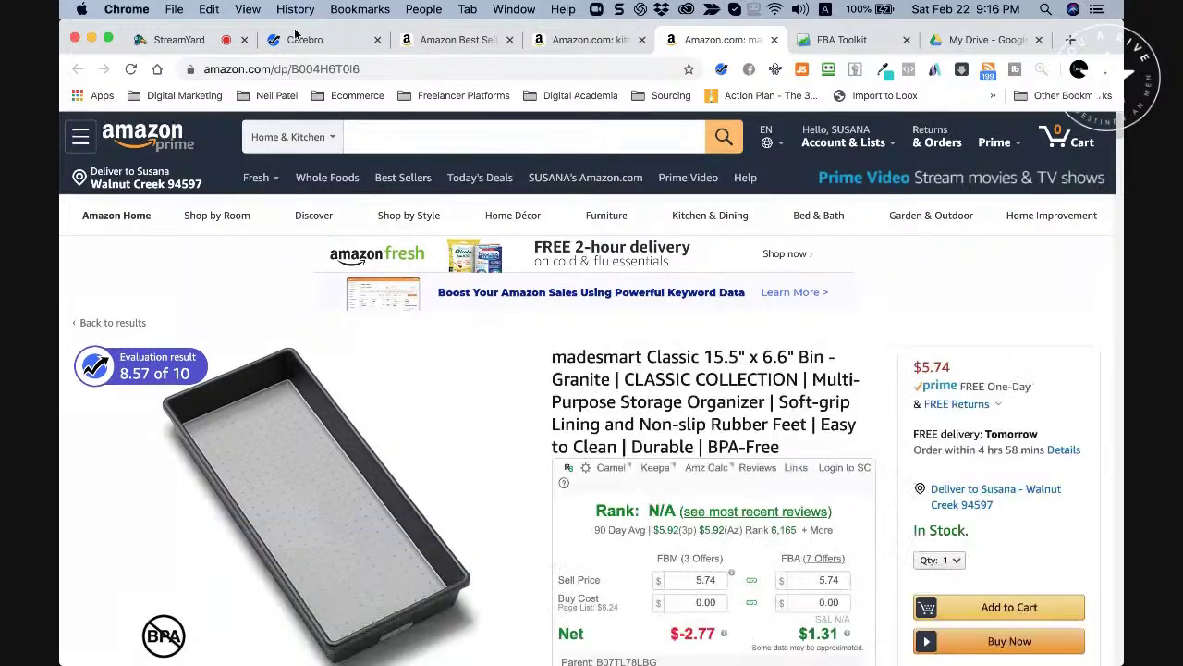
Return to the kitchen drawer organizer Xray results, sort them by revenue from highest to lowest, and review the ranked products.
click(590, 41)
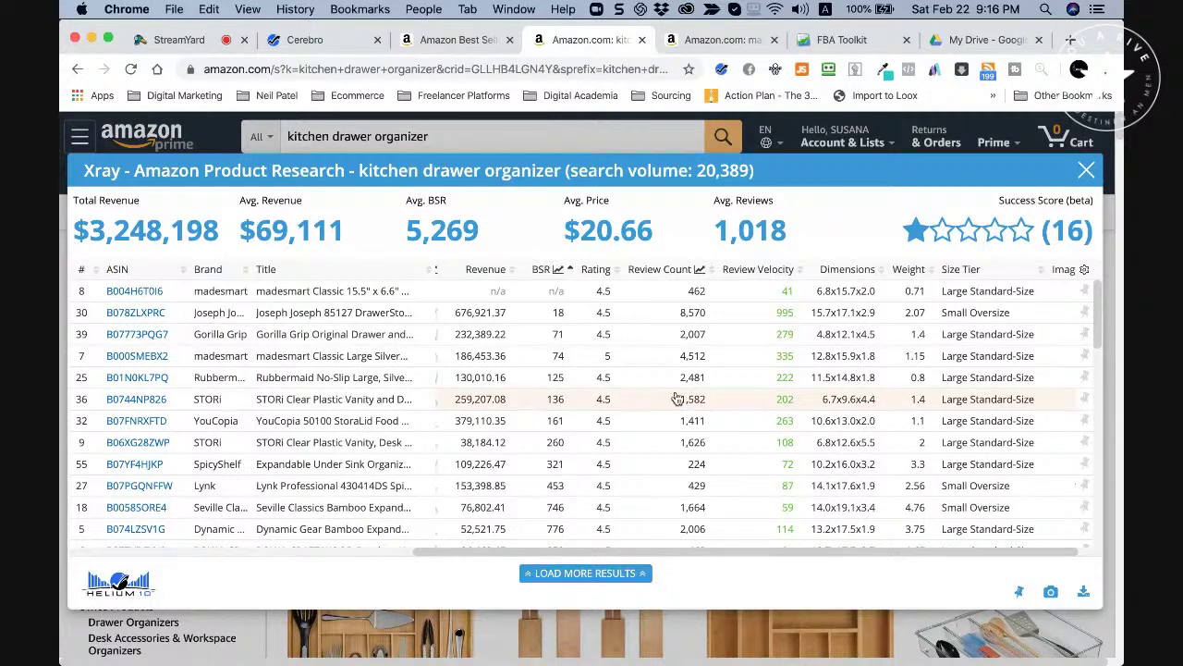
scroll(676, 392, left, 5)
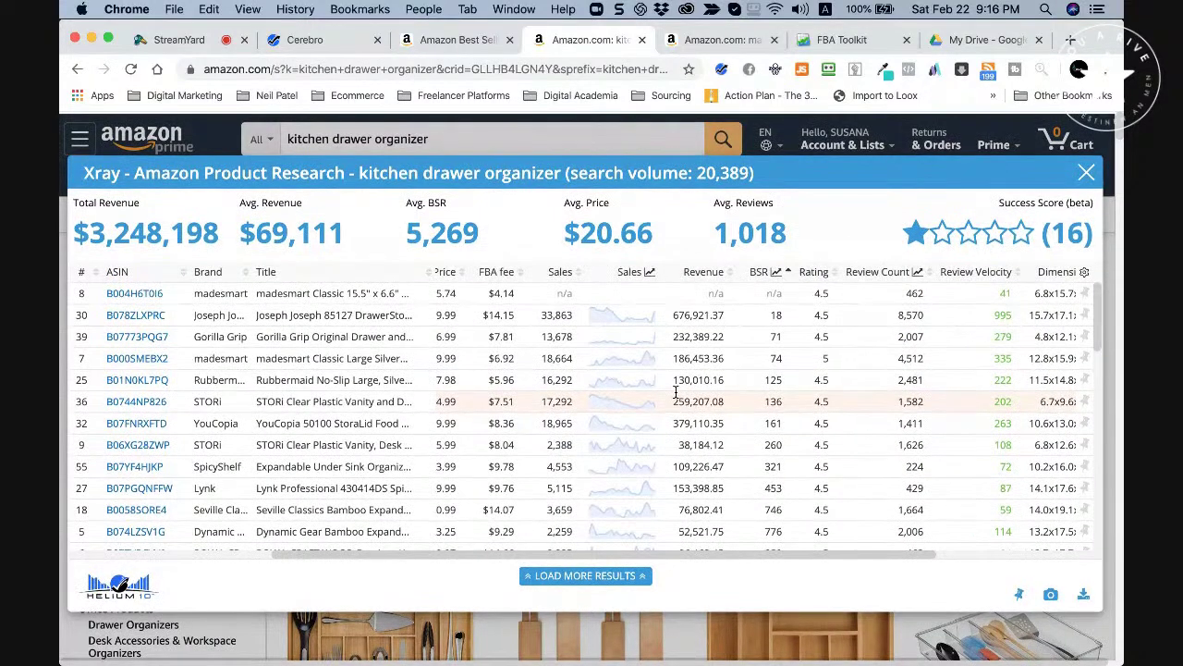
scroll(592, 343, down, 1)
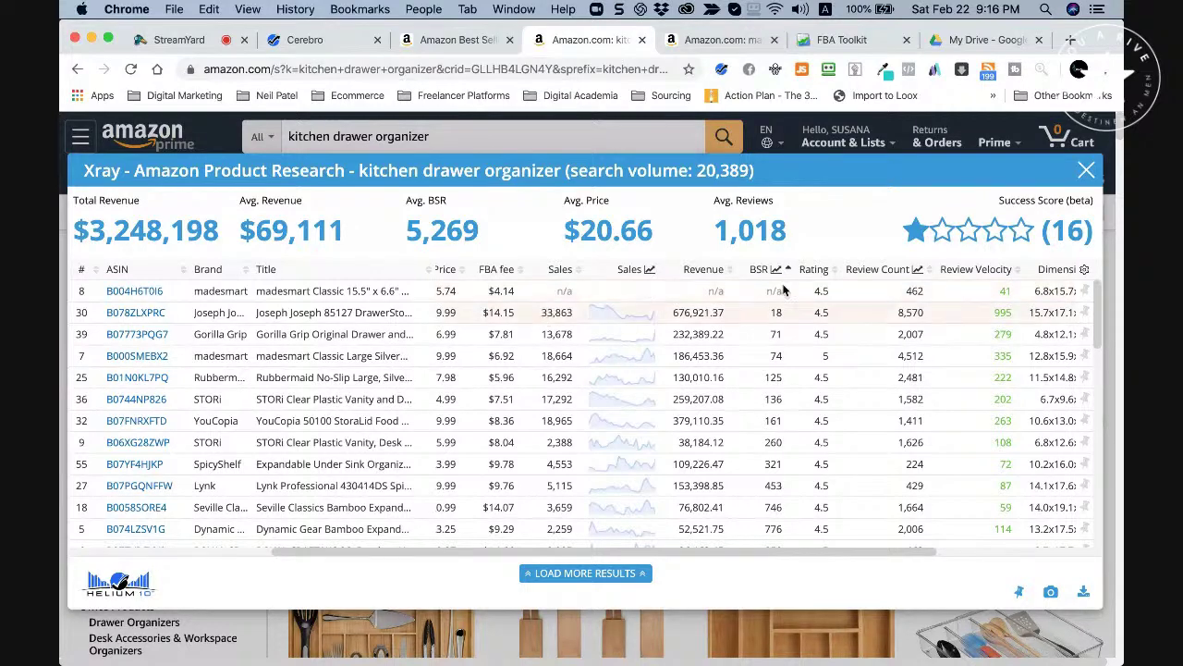
click(708, 270)
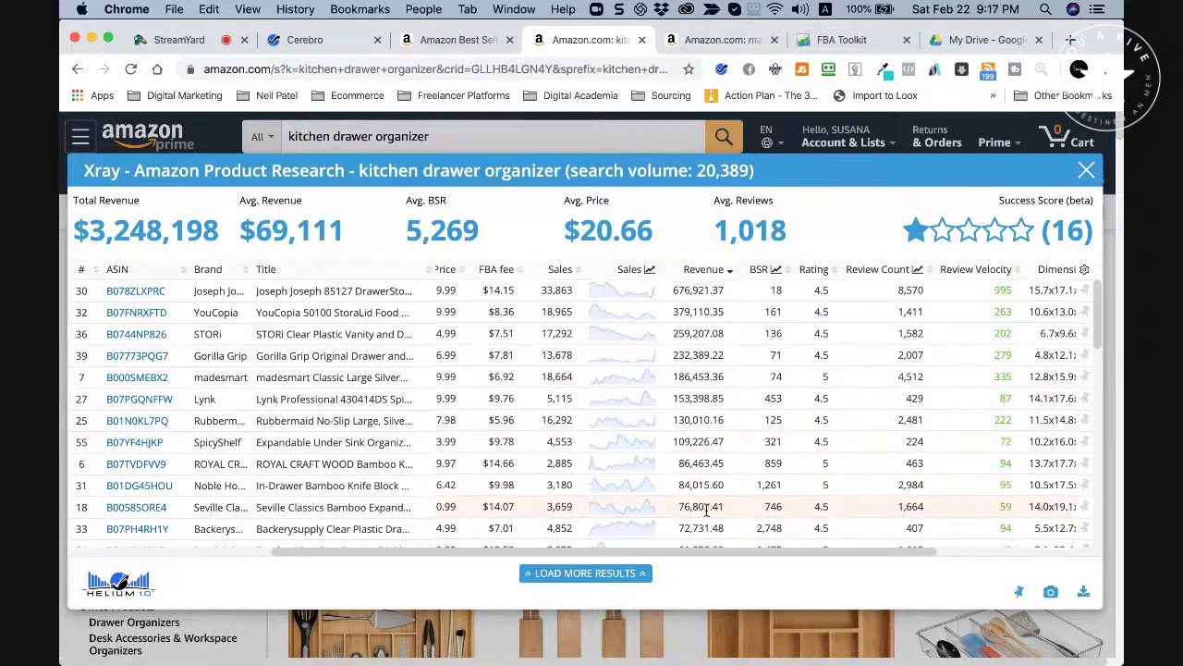
scroll(706, 510, down, 2)
scroll(708, 466, up, 3)
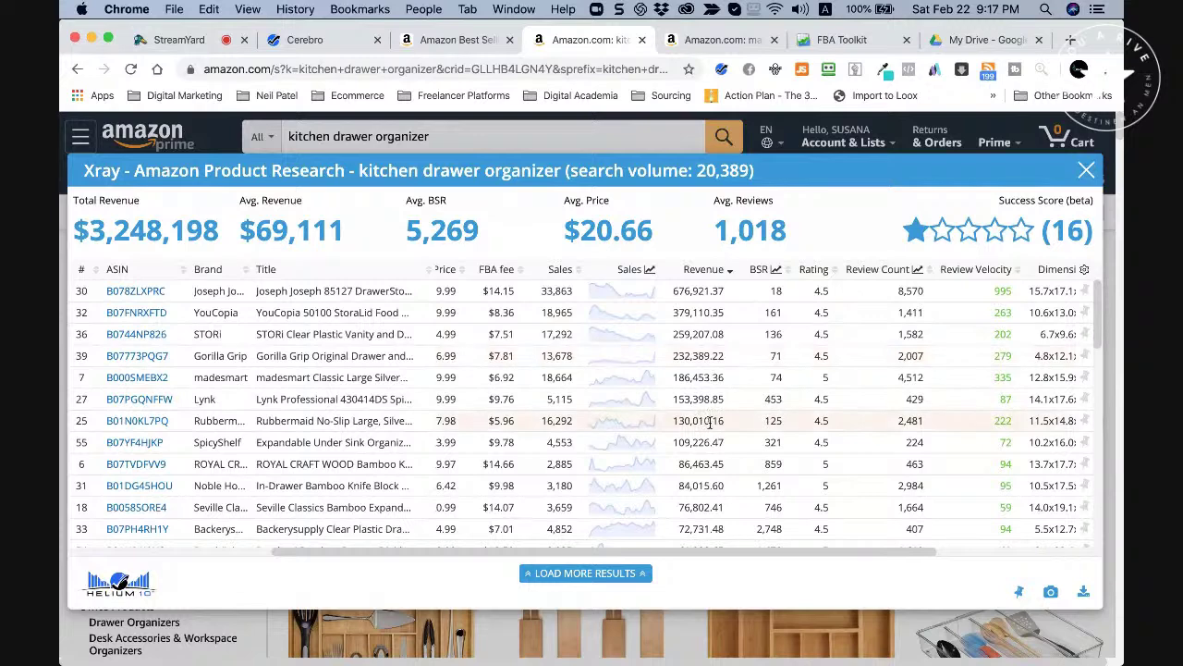
scroll(710, 422, down, 4)
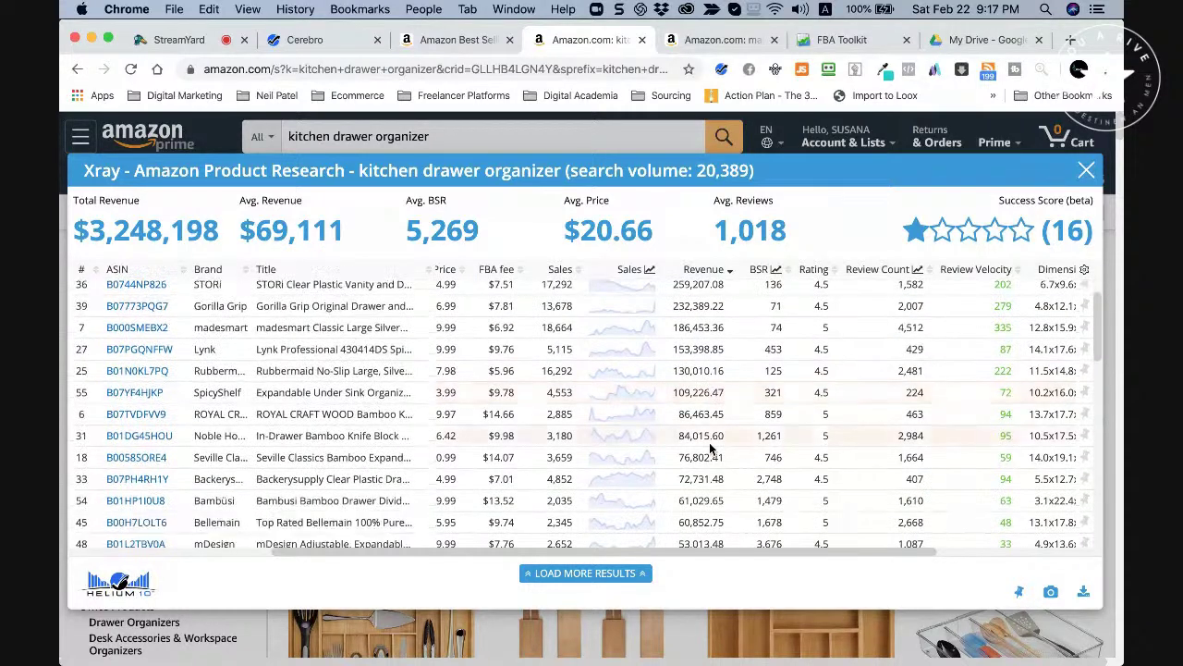
scroll(710, 444, down, 1)
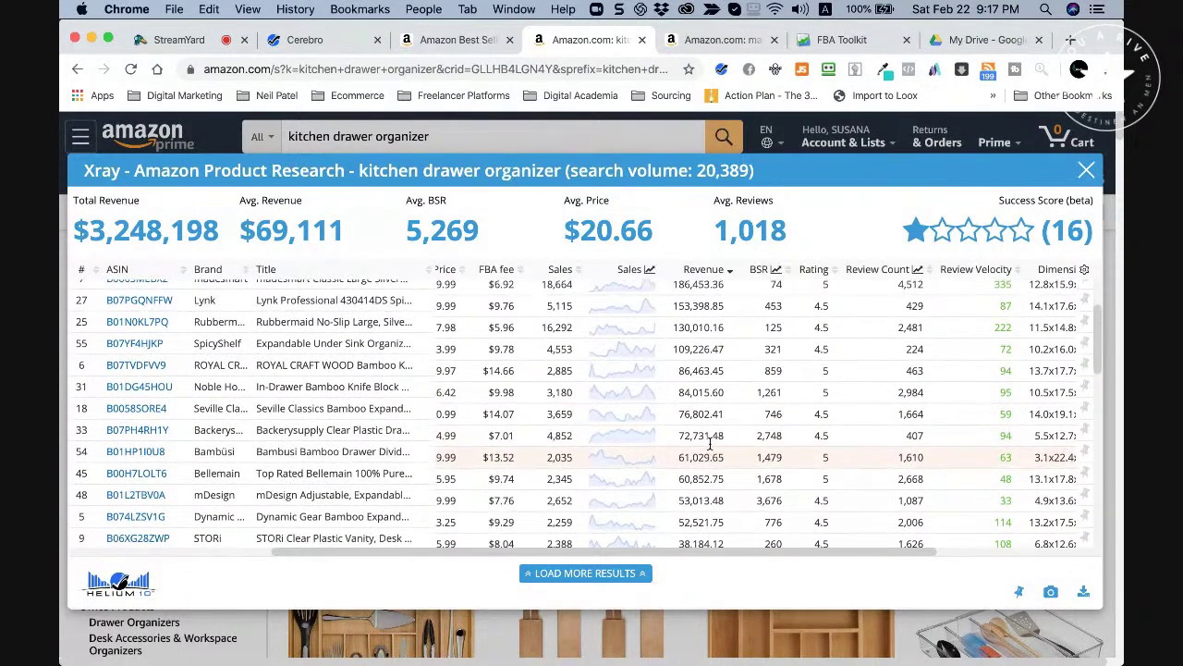
scroll(710, 443, up, 5)
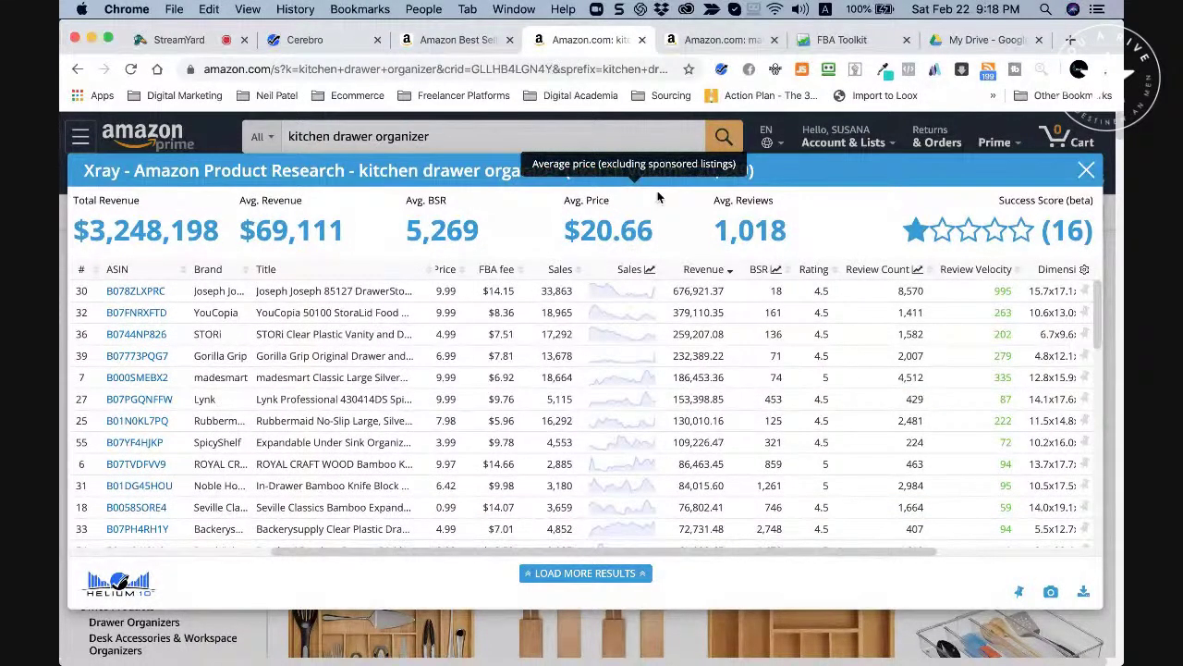
Sort the Xray results by ascending review count, and re-sort them by star rating from highest to lowest.
scroll(844, 348, right, 2)
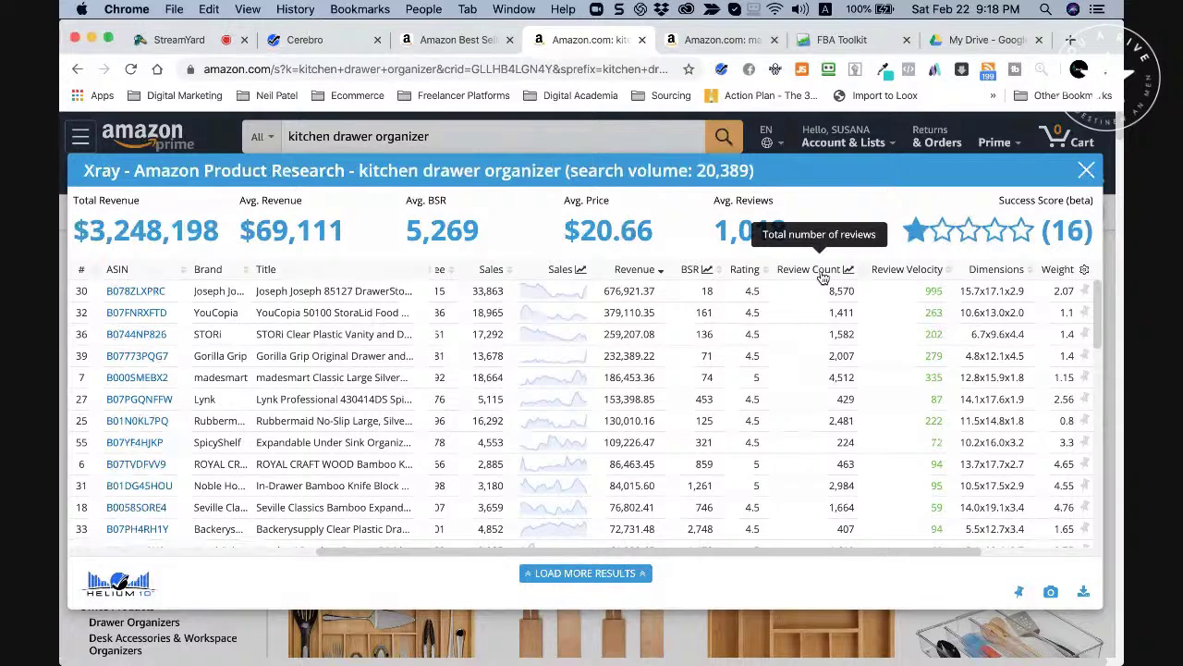
click(821, 271)
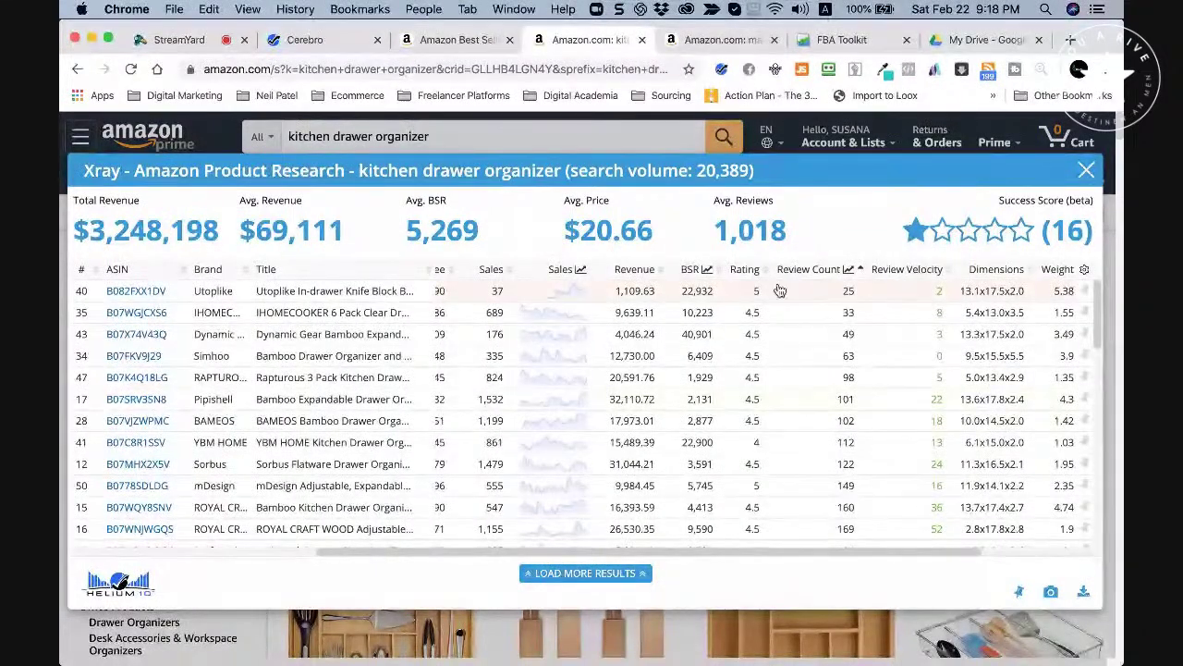
click(745, 269)
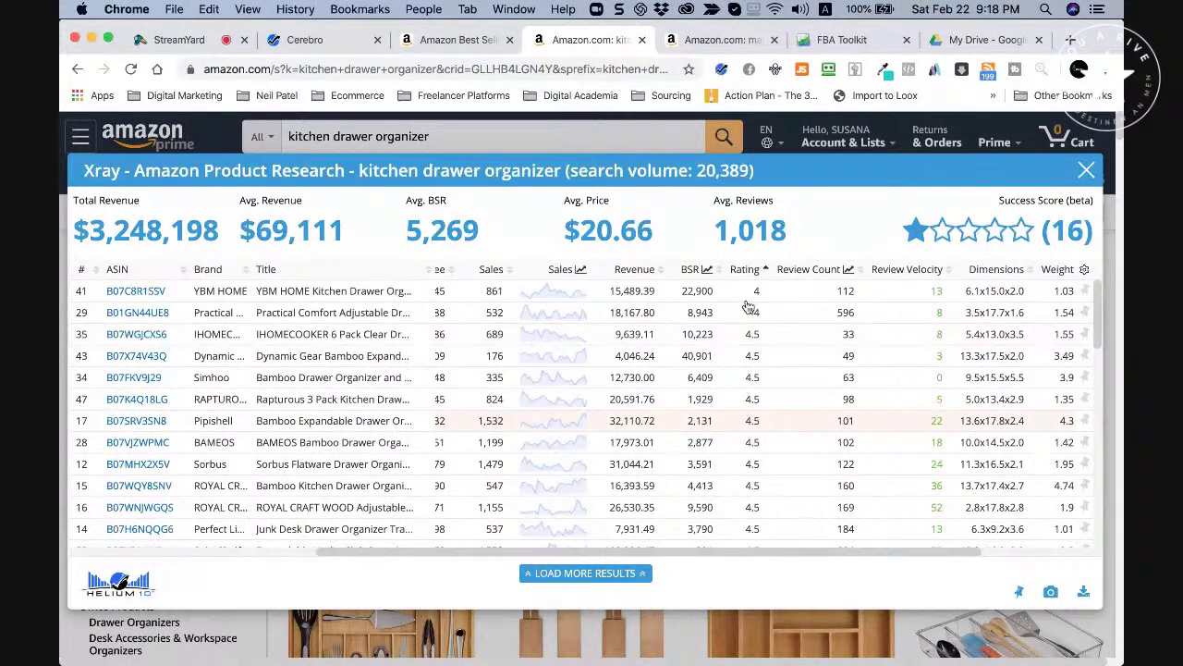
click(751, 272)
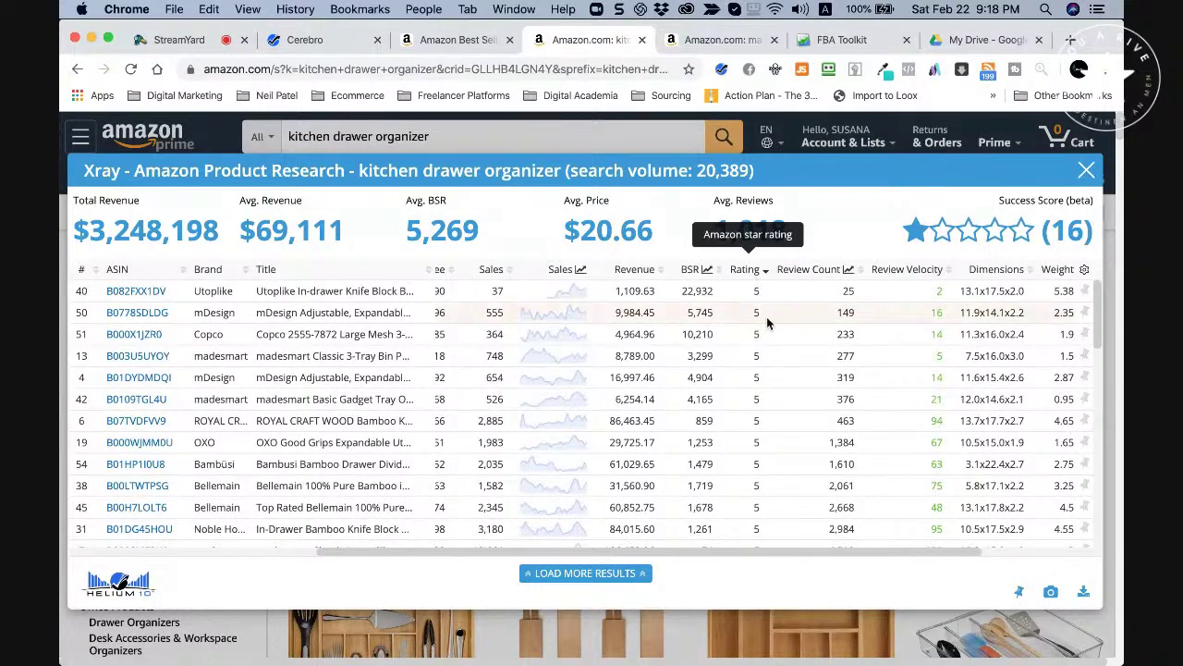
Examine the star ratings across the Xray product list alongside each product's revenue, BSR and review count.
scroll(775, 378, down, 4)
scroll(776, 378, down, 1)
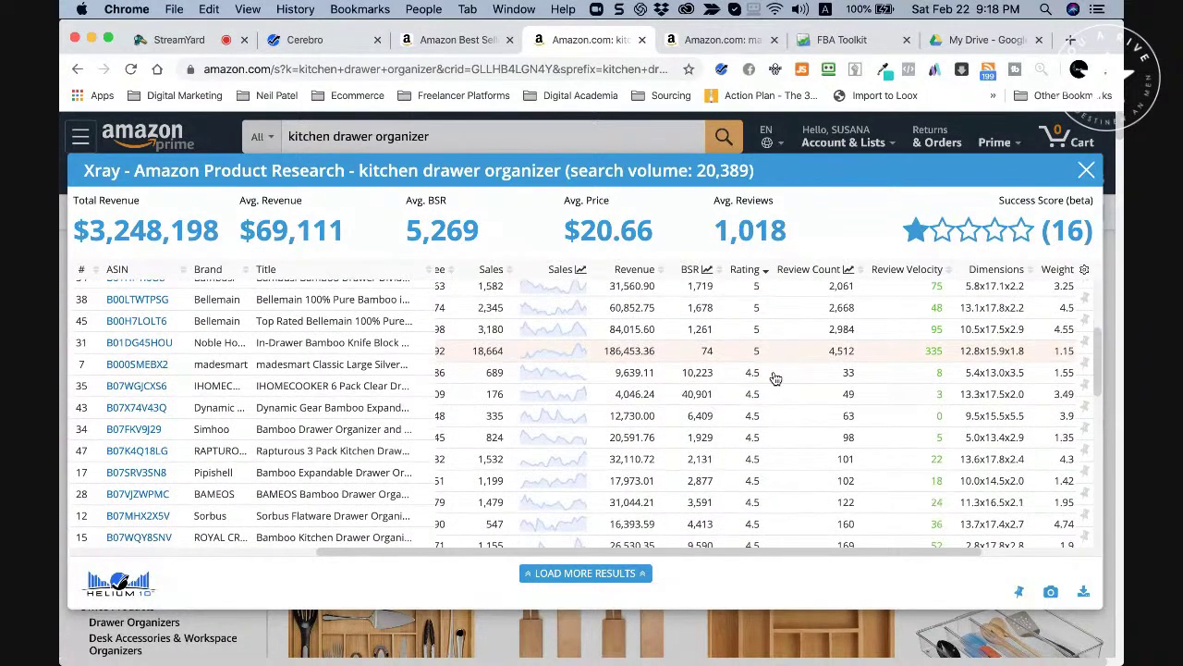
scroll(776, 378, up, 1)
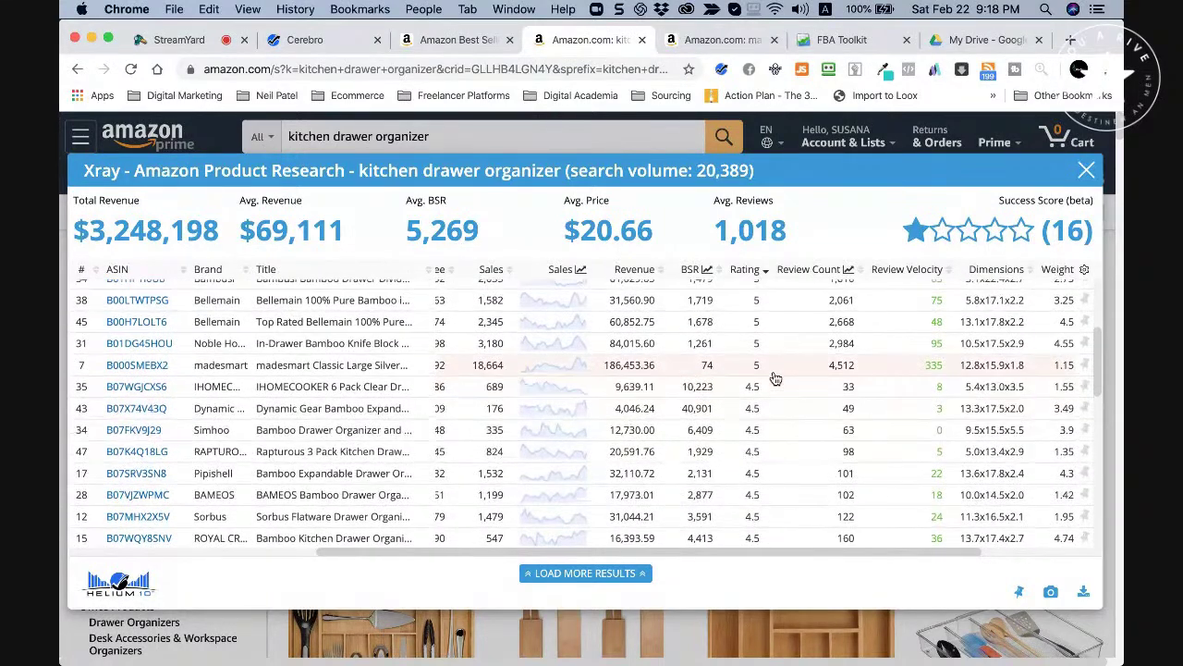
scroll(776, 378, up, 3)
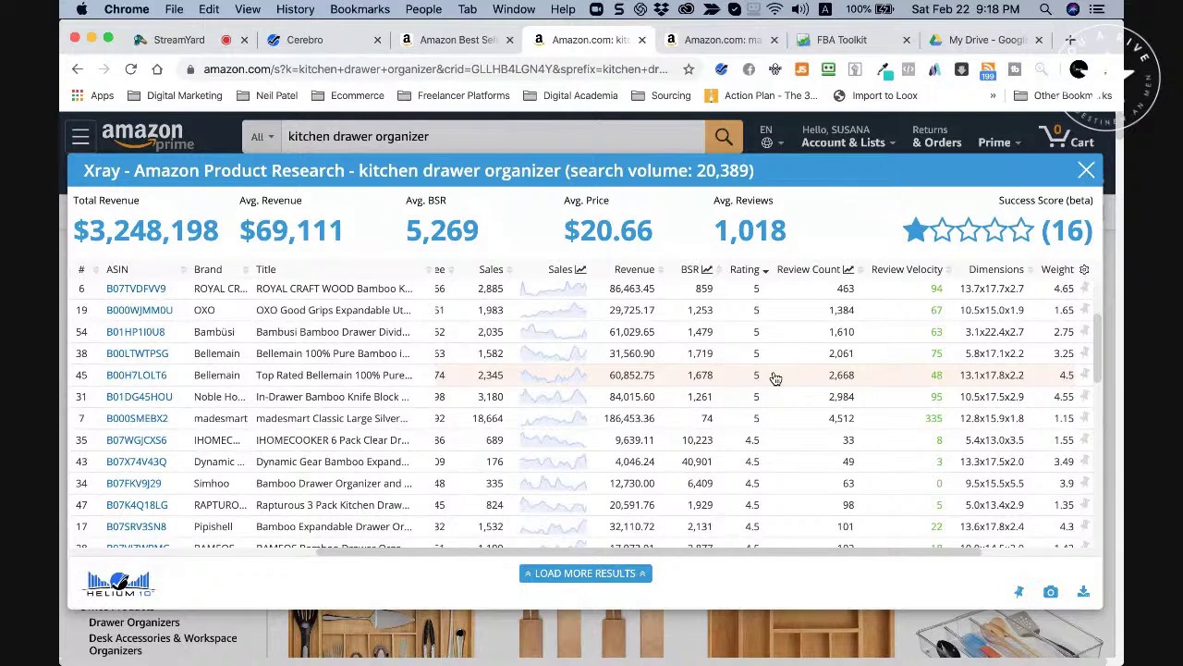
scroll(776, 378, down, 4)
scroll(775, 378, down, 6)
scroll(776, 378, down, 6)
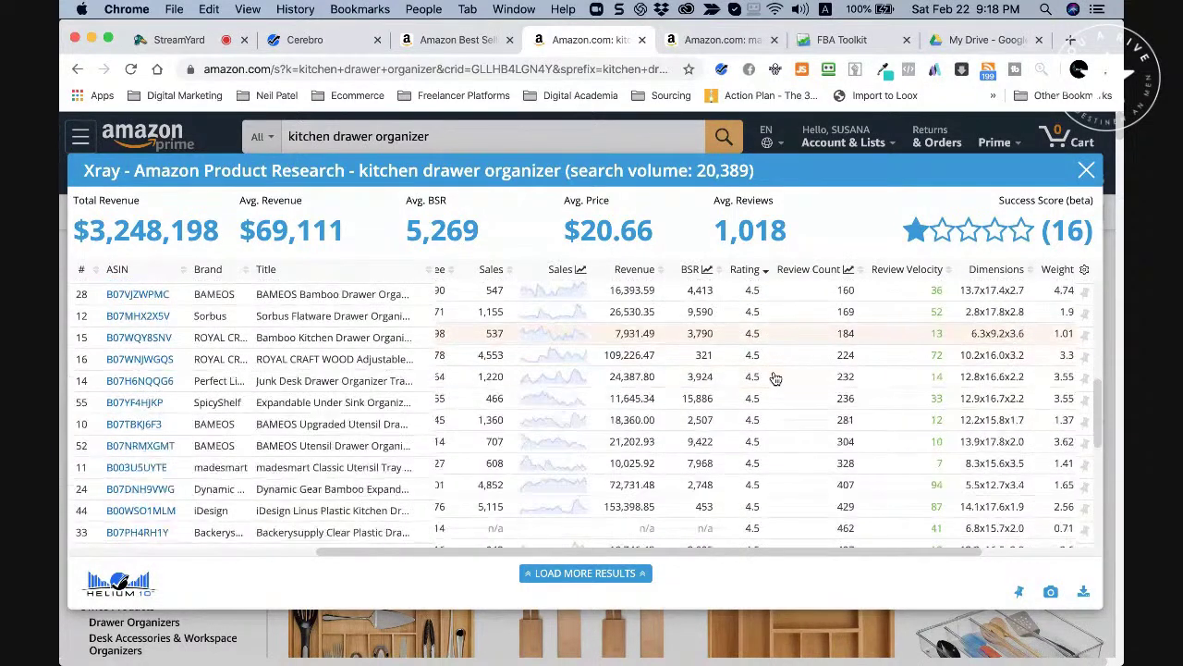
scroll(776, 379, up, 12)
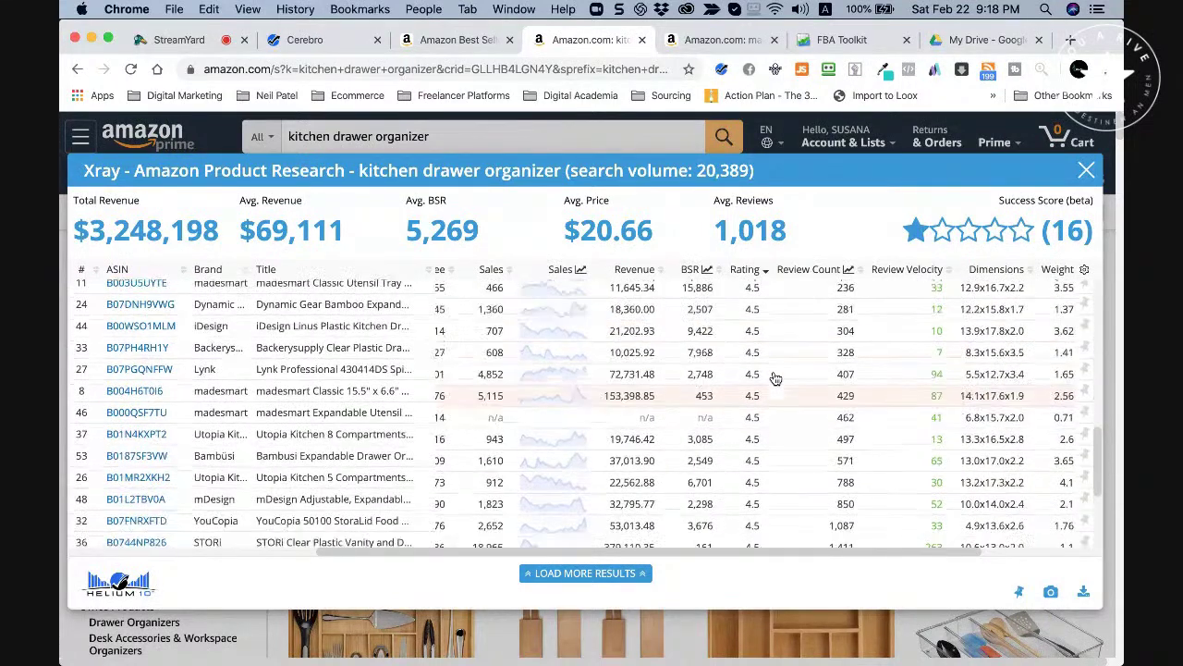
scroll(776, 379, up, 6)
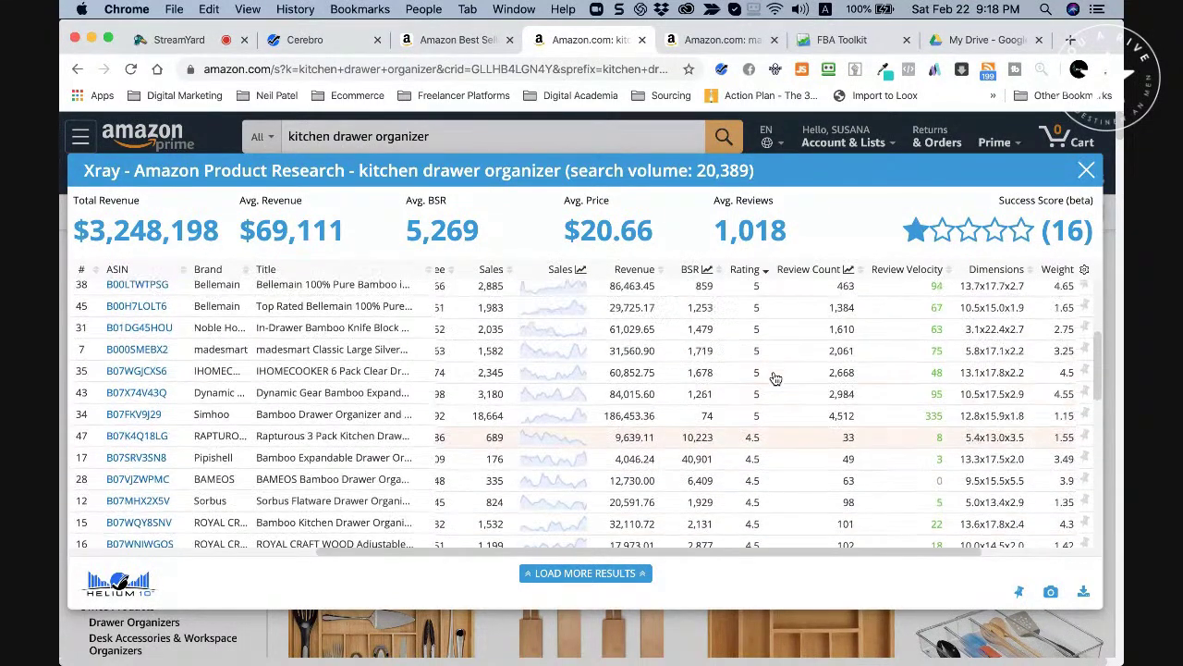
Sort the Xray results by review count from highest to lowest.
scroll(775, 378, up, 3)
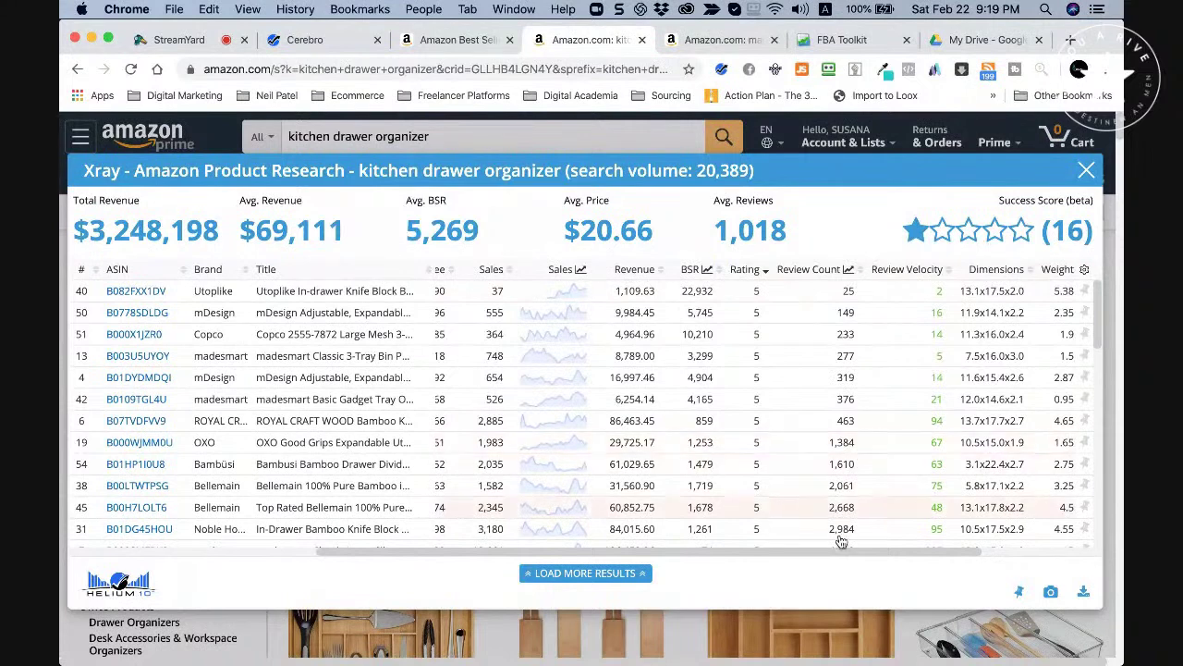
click(818, 269)
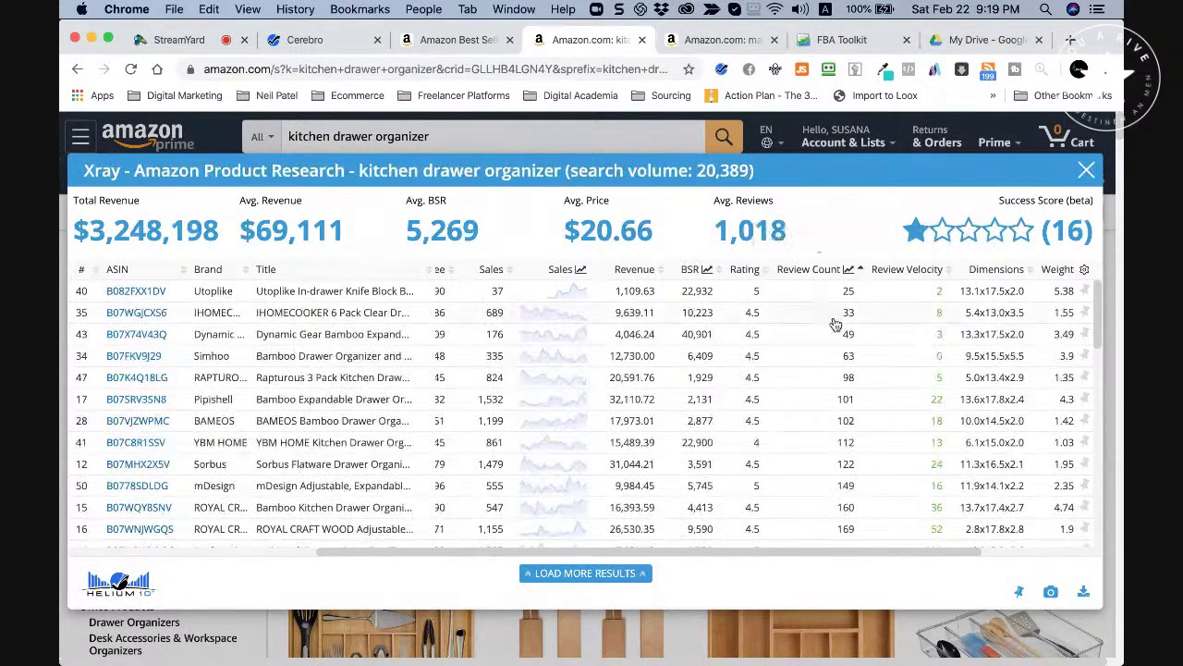
click(832, 269)
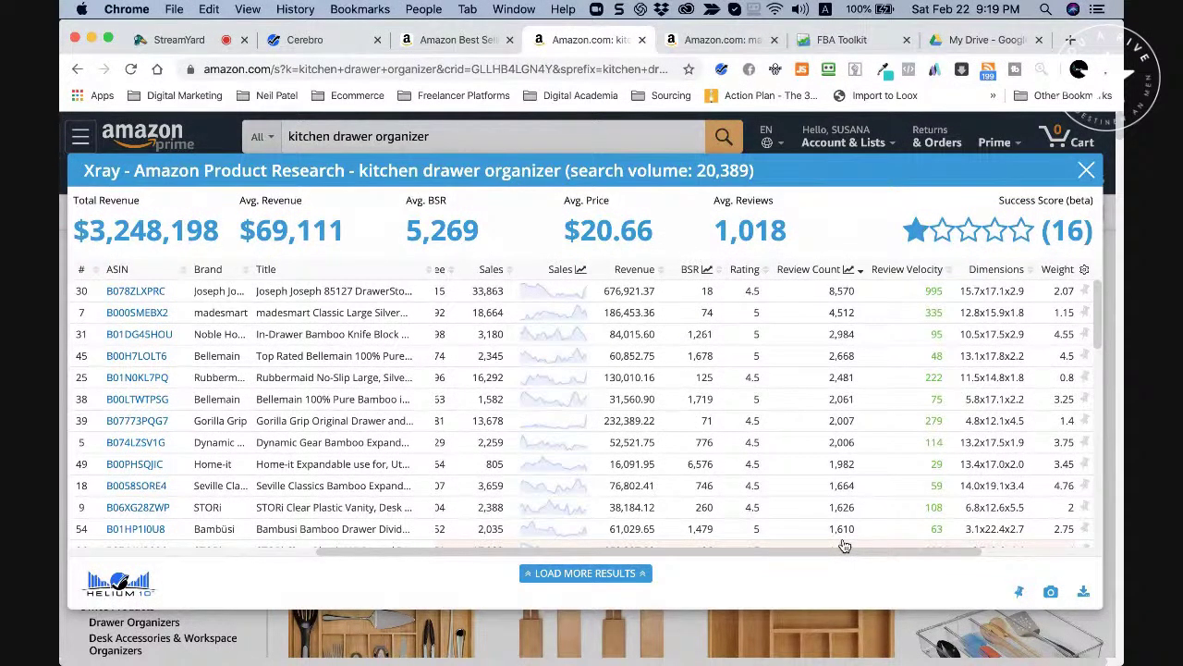
Switch to Google Drive and open the previewed Helium_10_Xray_export (1).csv file in Google Sheets.
scroll(888, 453, left, 3)
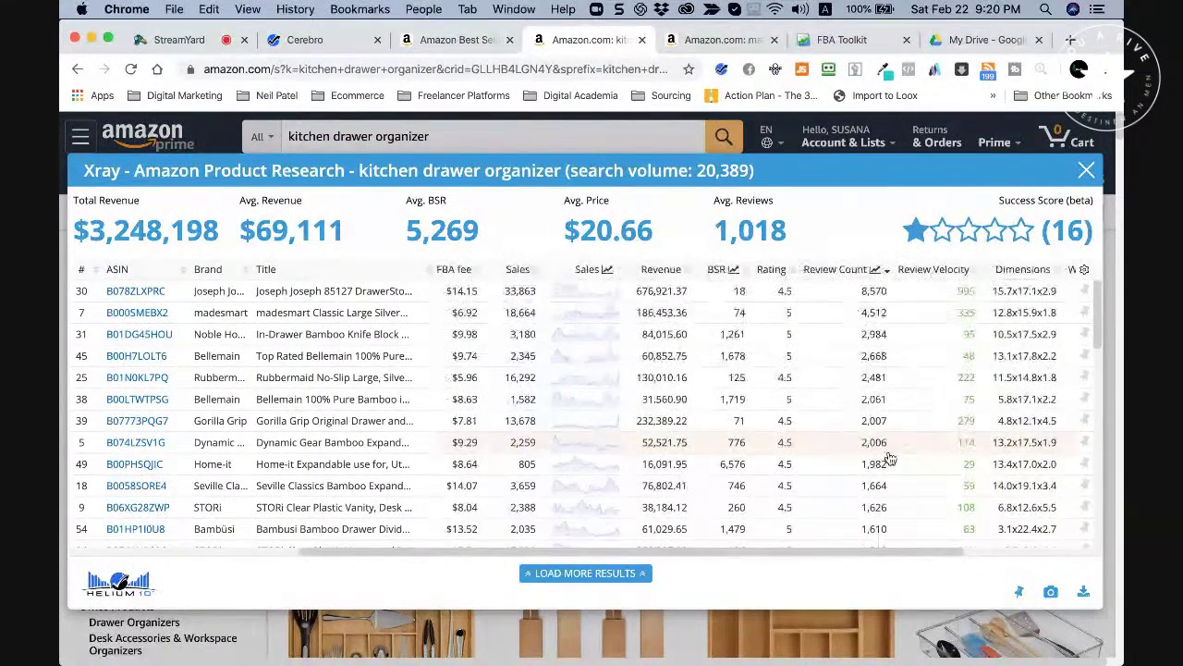
scroll(889, 459, right, 3)
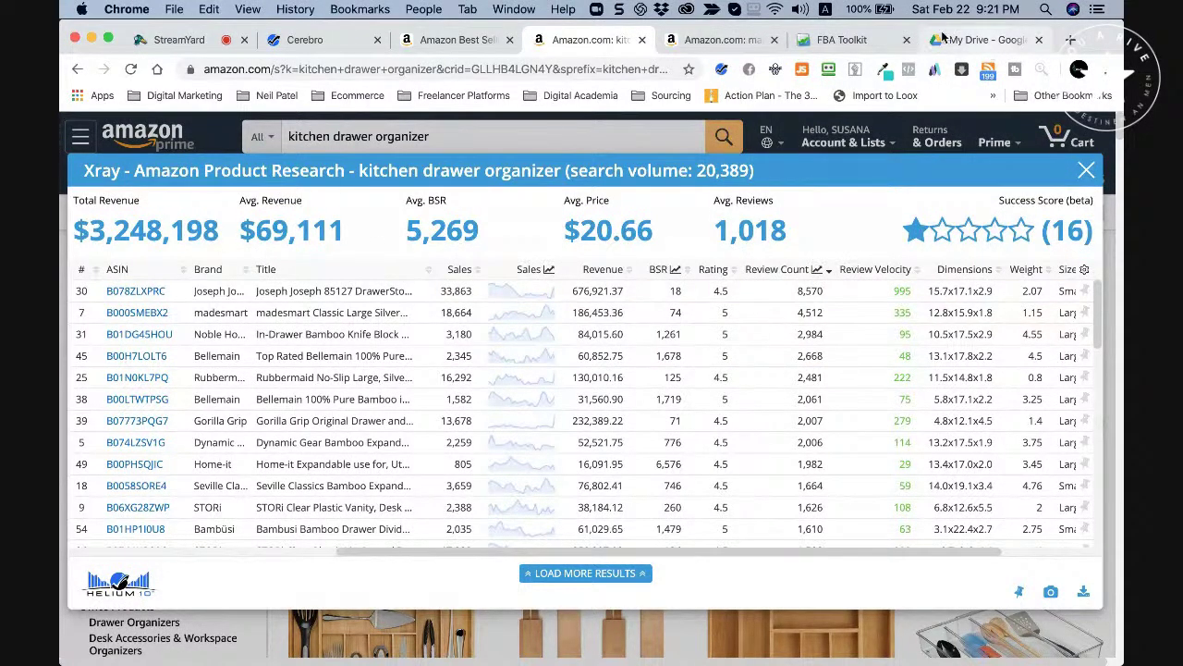
click(982, 37)
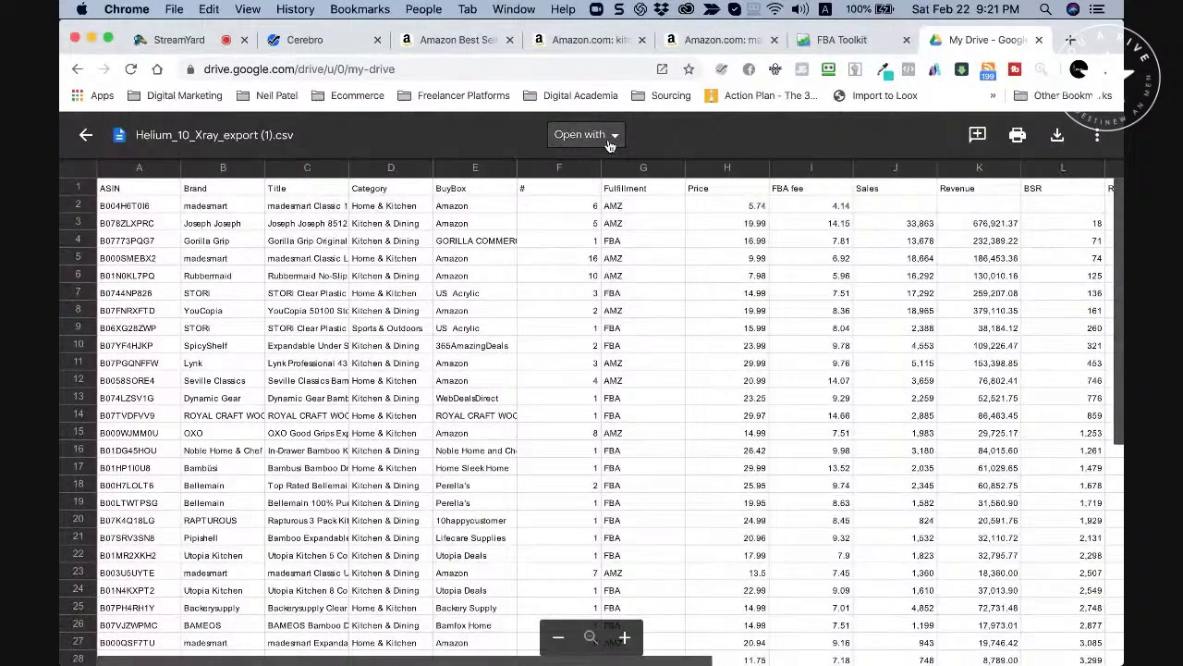
click(608, 141)
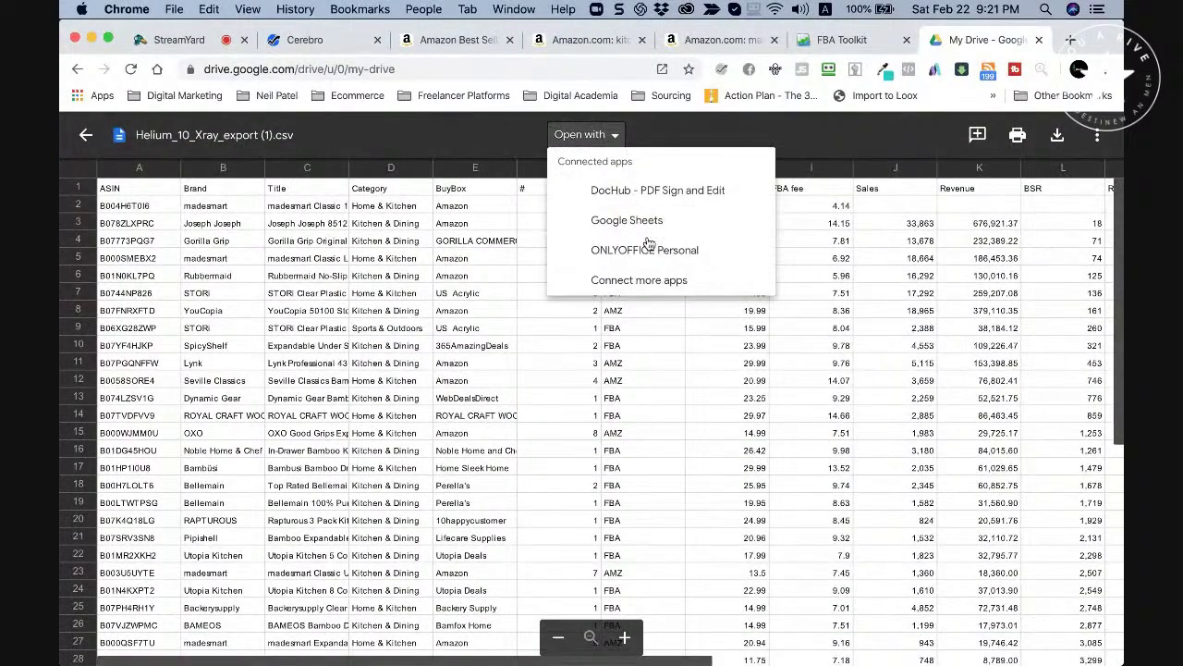
click(628, 222)
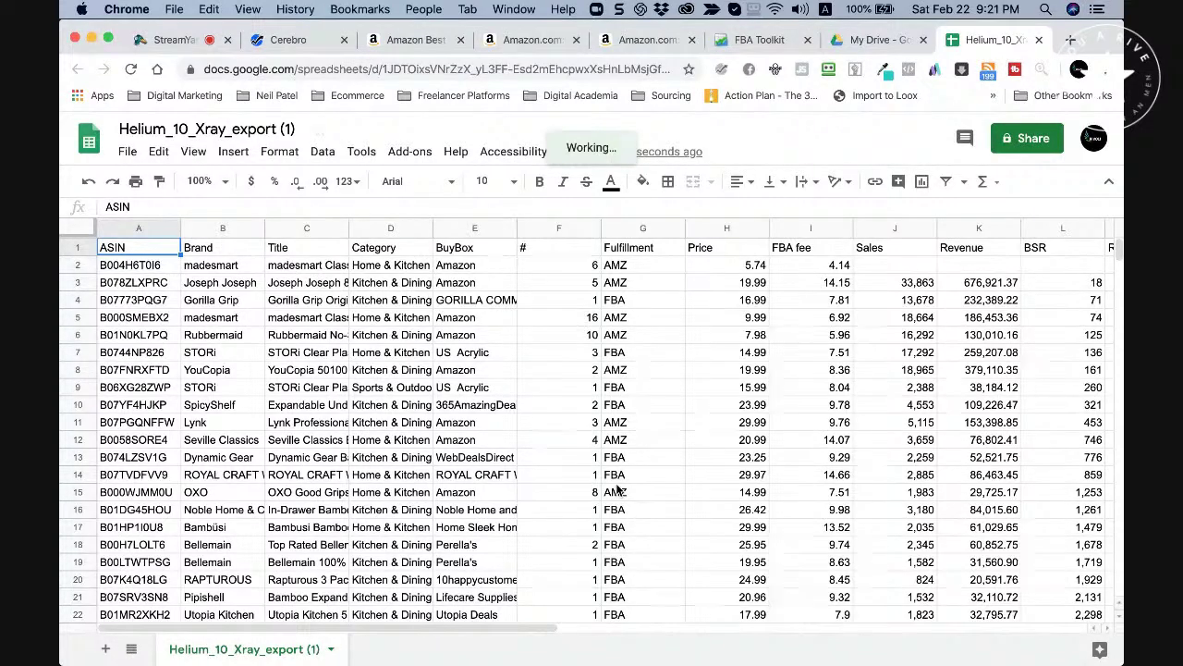
Select the whole Xray export sheet and create a filter on its header row.
scroll(619, 491, down, 1)
scroll(620, 491, up, 1)
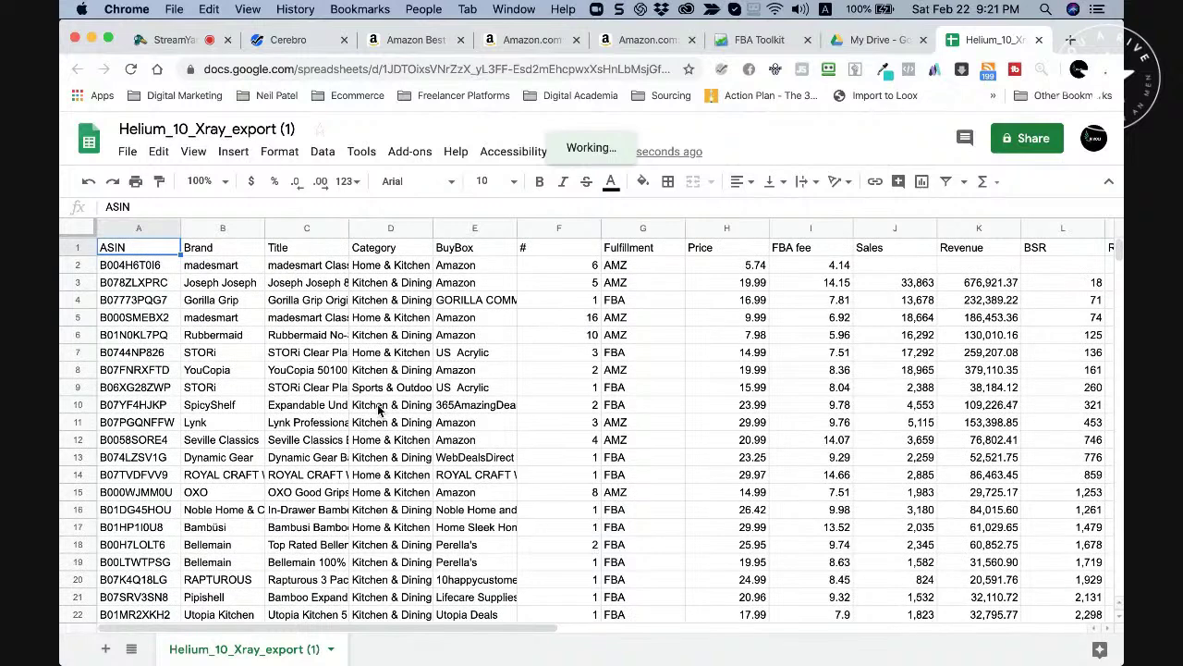
click(145, 267)
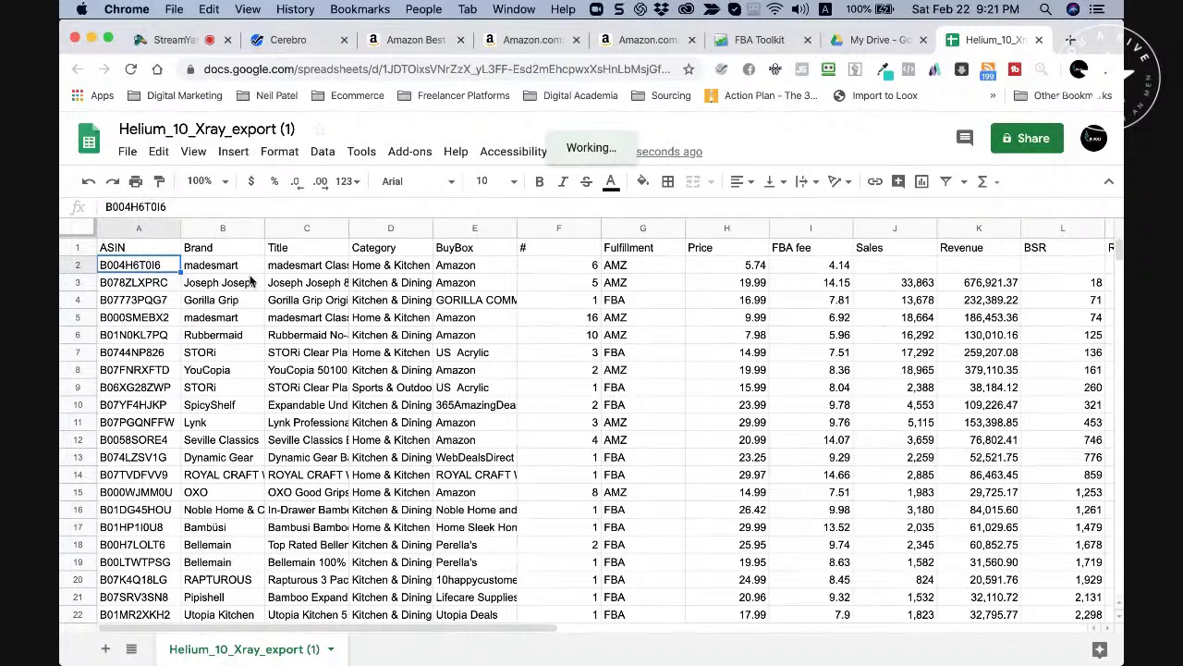
click(82, 228)
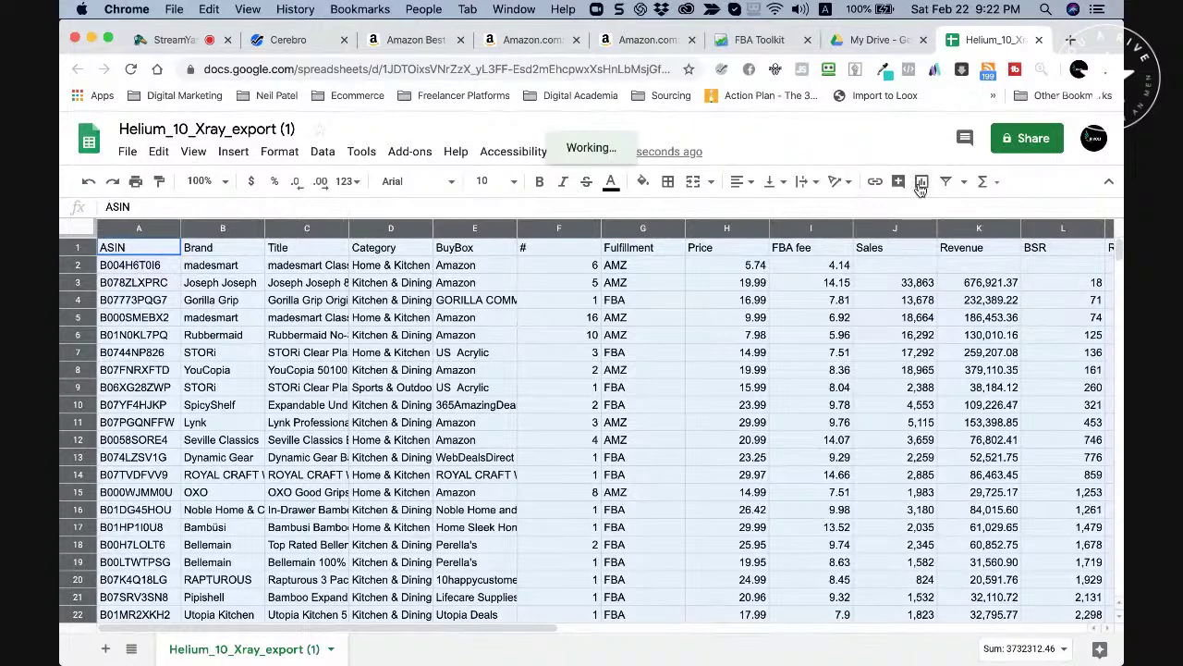
click(950, 183)
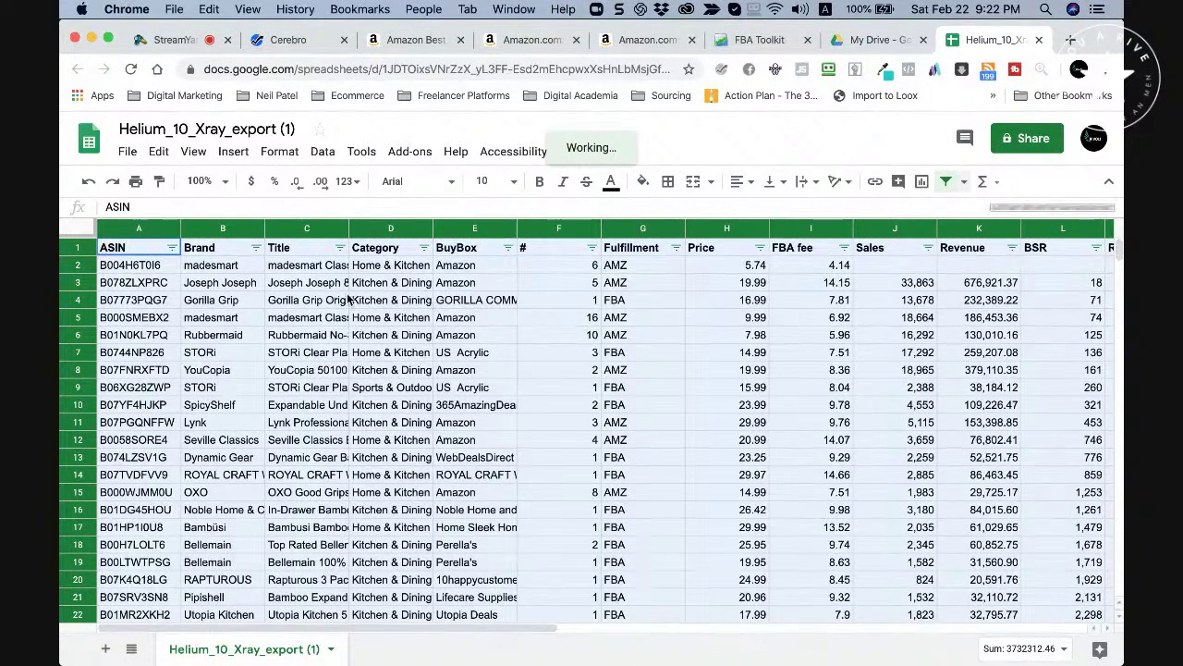
click(347, 299)
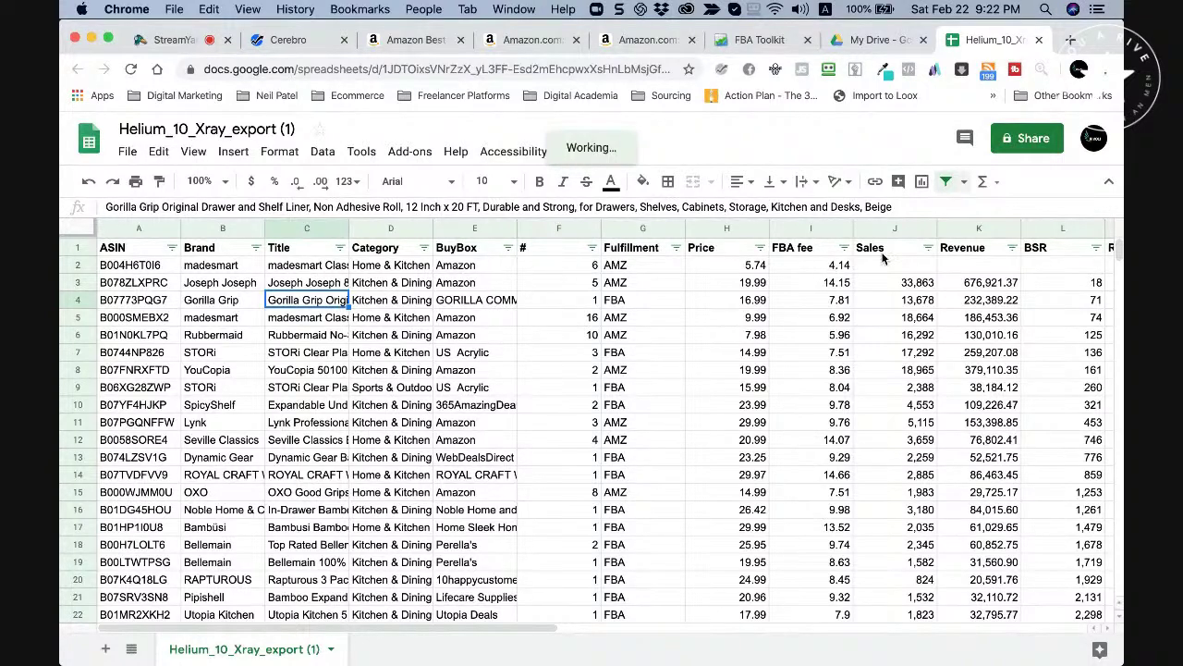
click(928, 250)
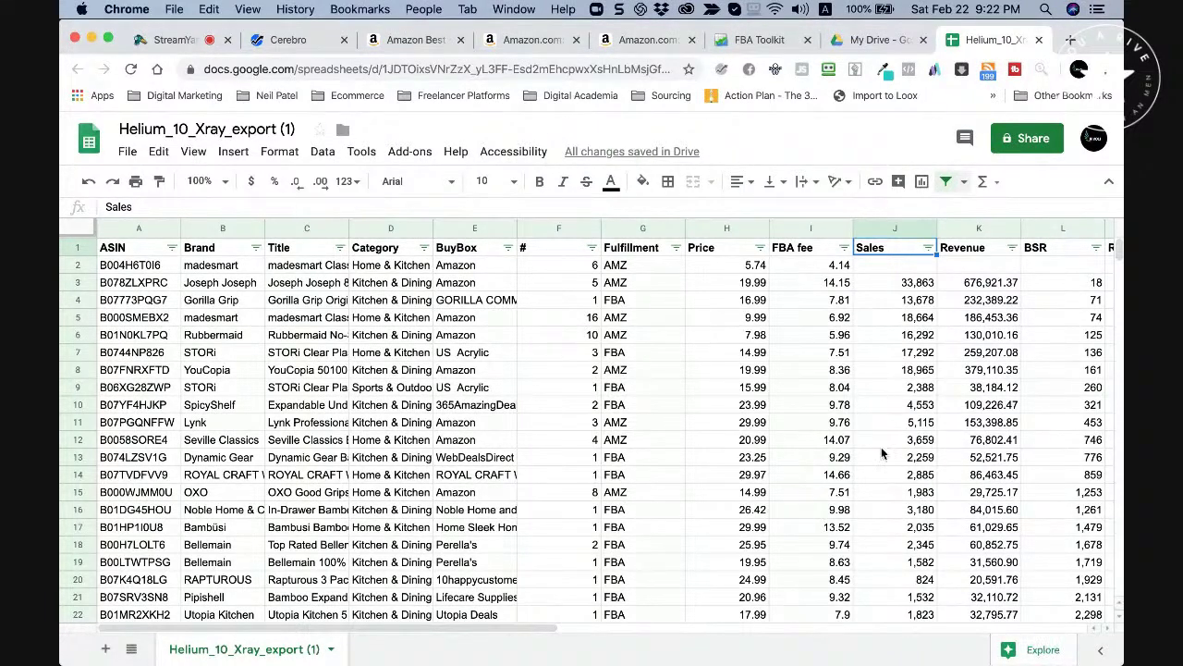
Copy the first nine product ASINs, from B004H6T0I6 to B07YF4HJKP, in cells A2:A10.
scroll(881, 447, down, 1)
scroll(881, 453, up, 1)
scroll(159, 418, down, 2)
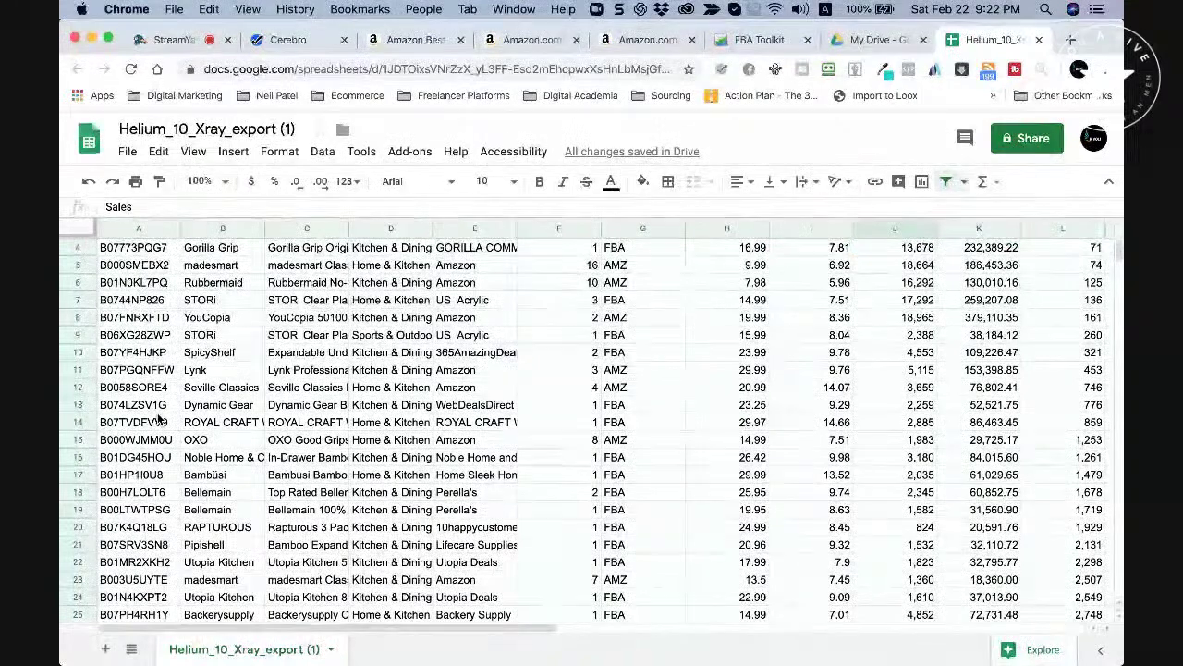
scroll(69, 522, down, 1)
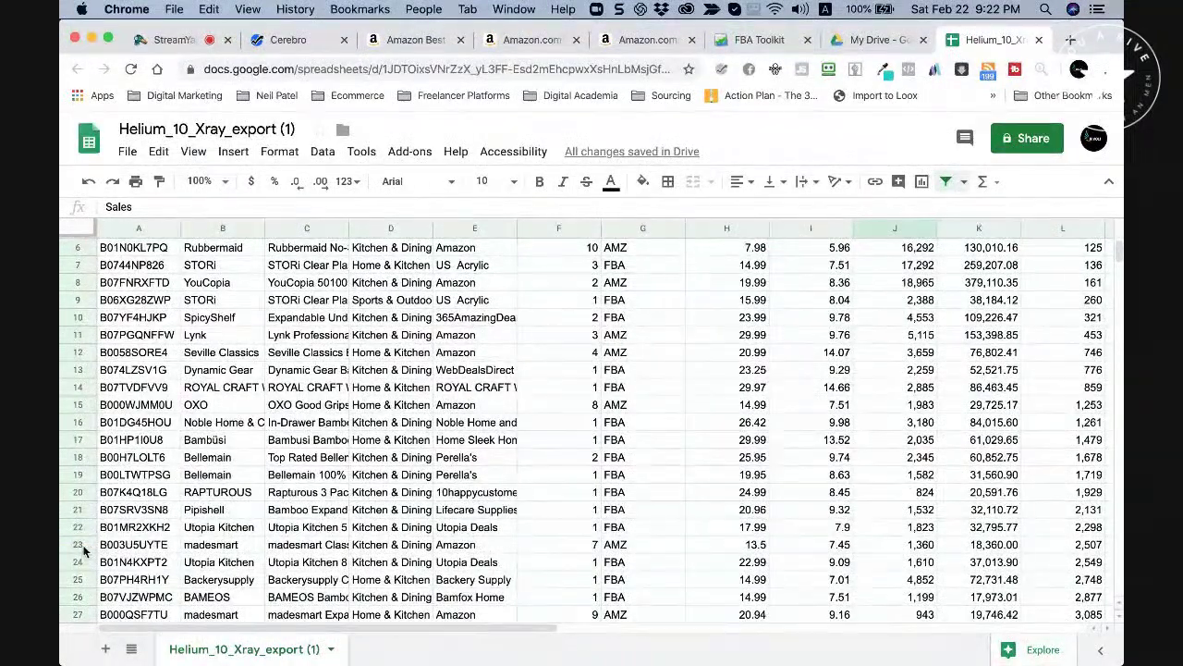
click(77, 544)
scroll(155, 483, up, 2)
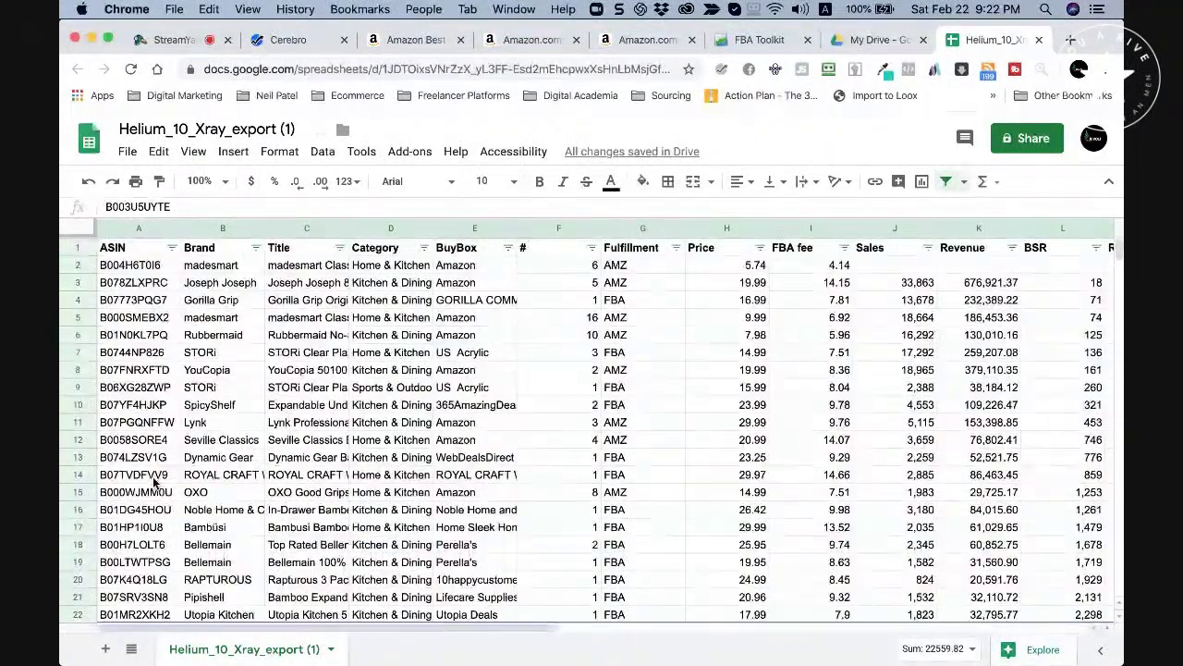
click(139, 265)
key(shift+Down)
key(shift+Down)
key(shift+Down)
key(shift+Down)
key(shift+Down)
key(shift+Down)
key(shift+Down)
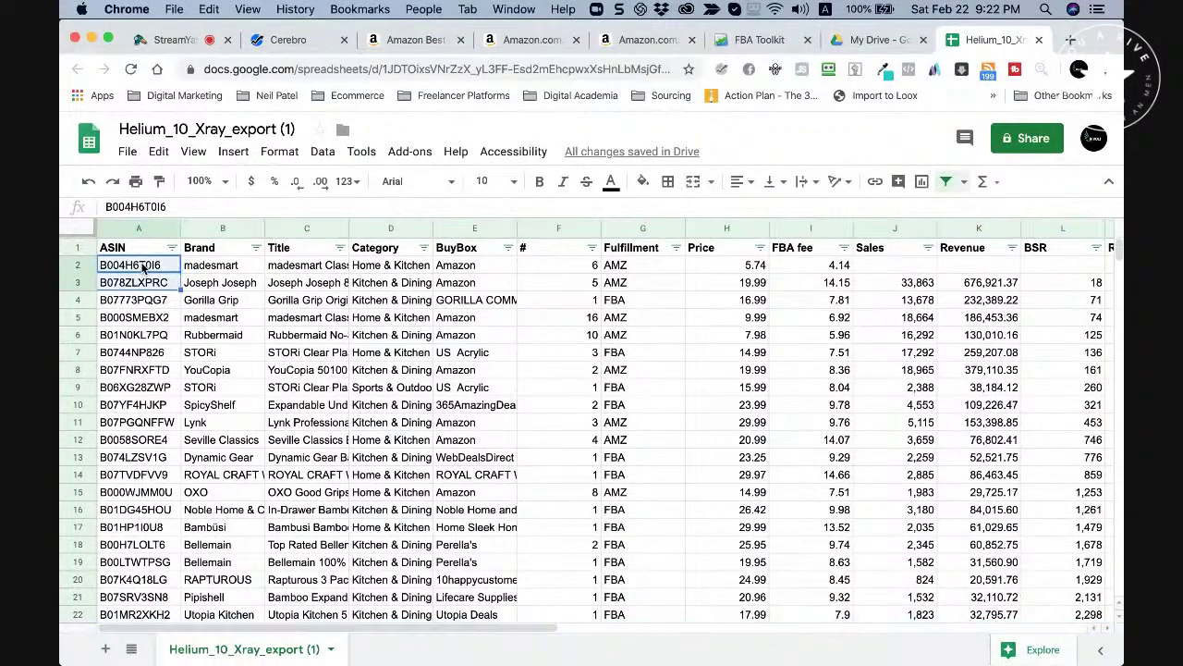
key(shift+Down)
key(shift+Down)
key(shift+Down)
key(shift+Down)
key(shift+Down)
key(shift+Down)
key(shift+Down)
key(shift+Down)
key(shift+Down)
key(shift+Down)
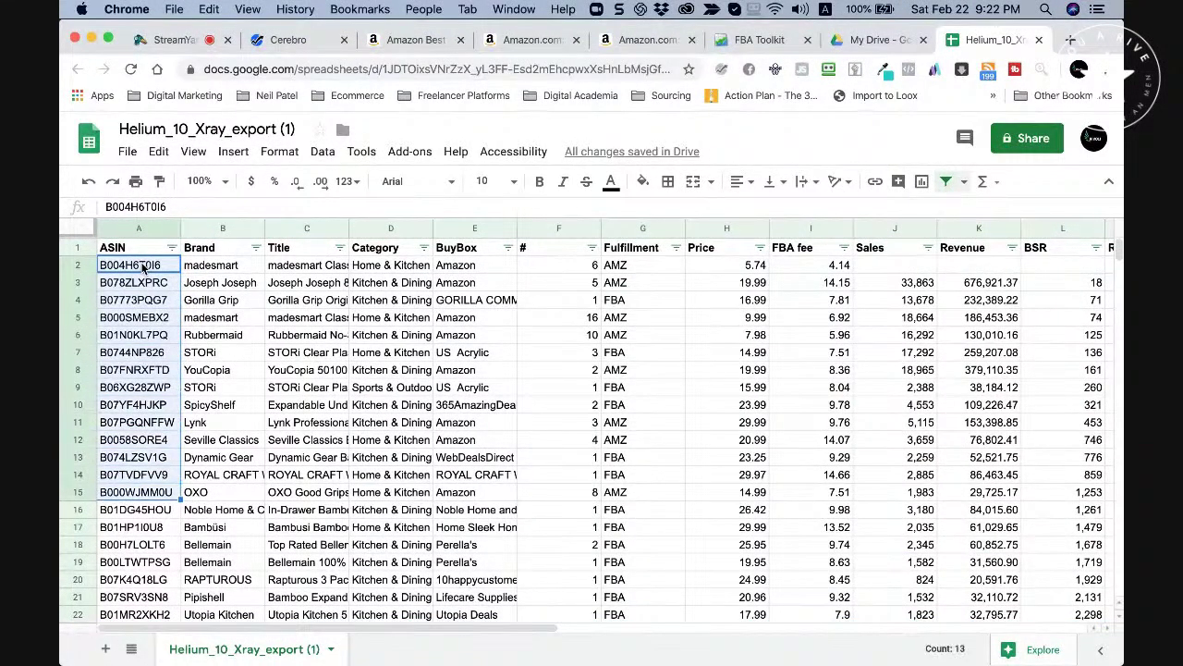
key(shift+Up)
key(shift+Up)
key(shift+Up)
key(shift+Up)
key(shift+Up)
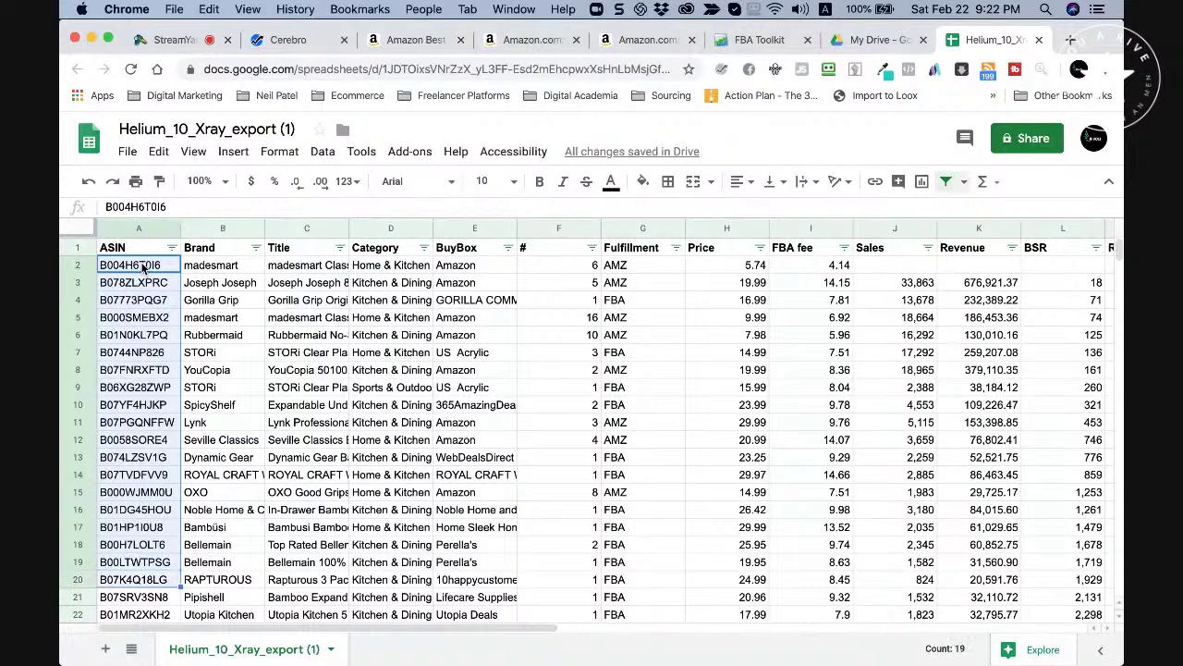
key(shift+Up)
key(shift+Up)
key(shift+Up)
key(shift+Up)
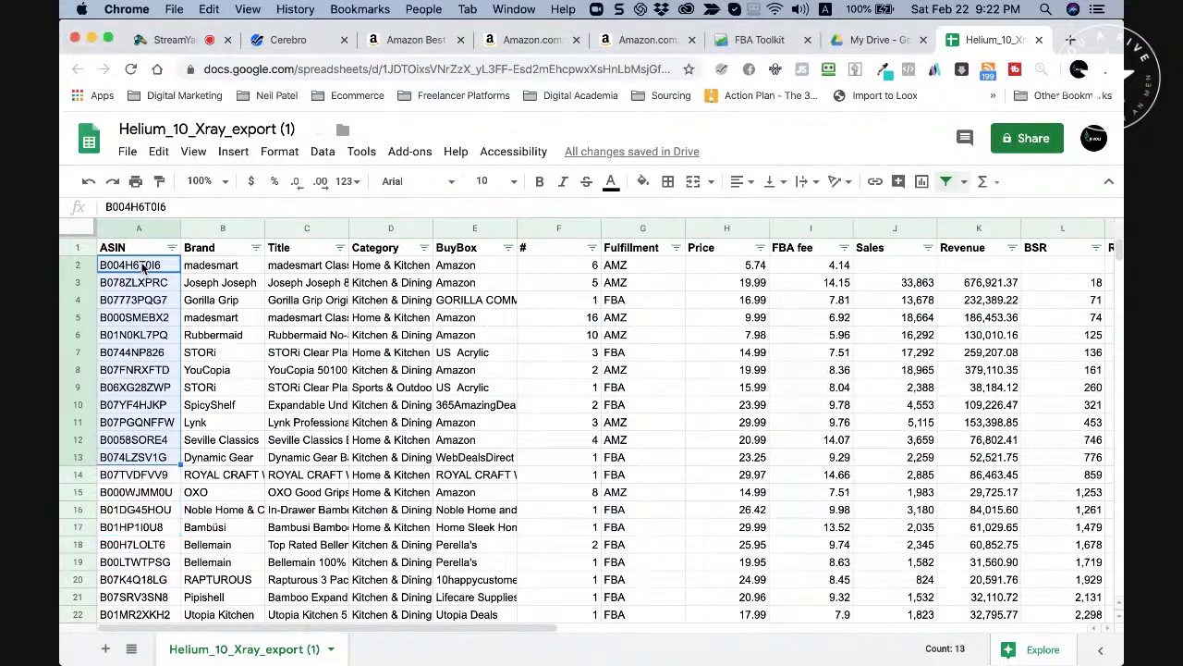
key(super+c)
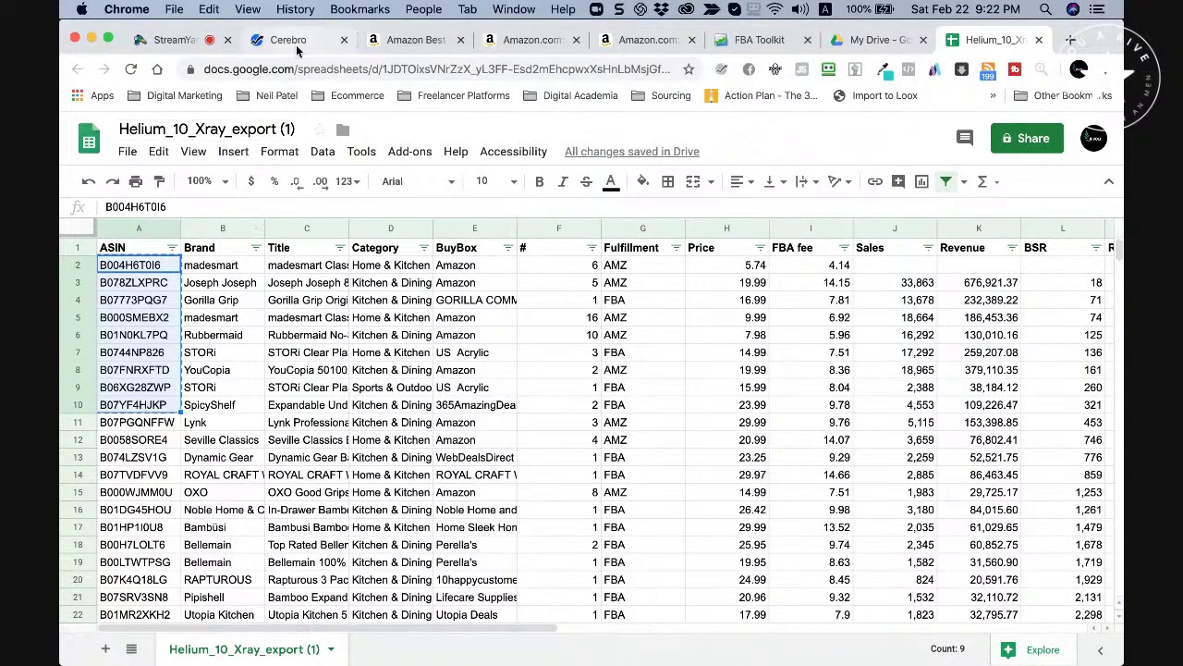
Switch to Helium 10 Cerebro, paste the copied ASINs as the product ASINs, and get their keywords.
click(294, 43)
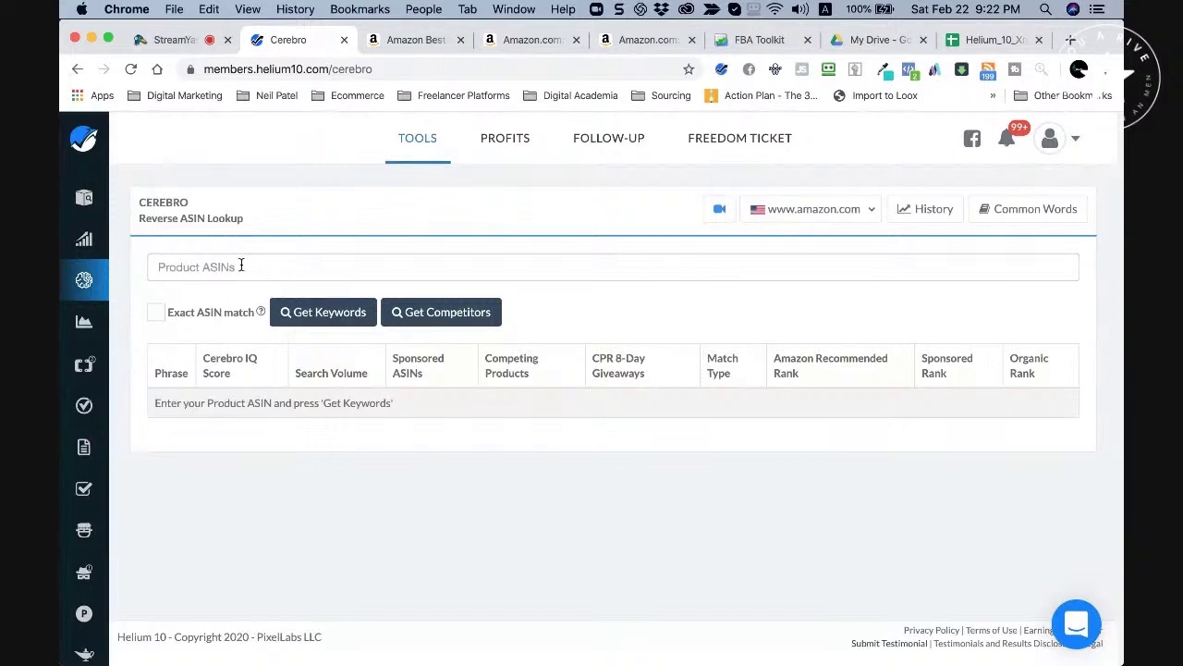
click(241, 266)
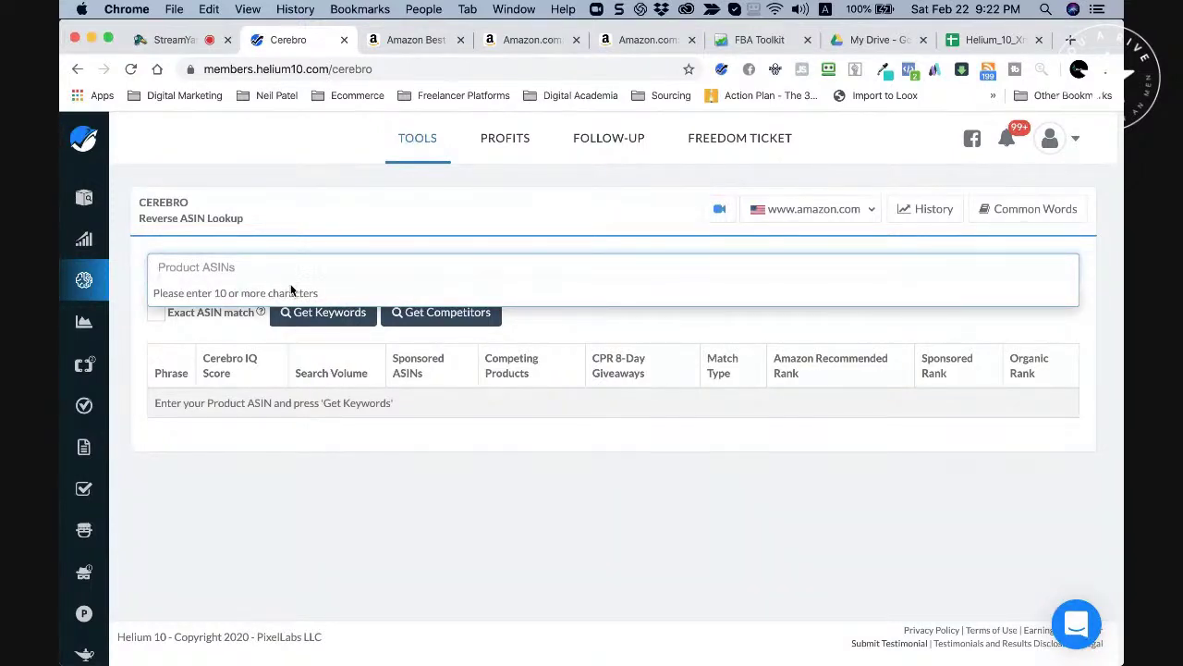
key(super+v)
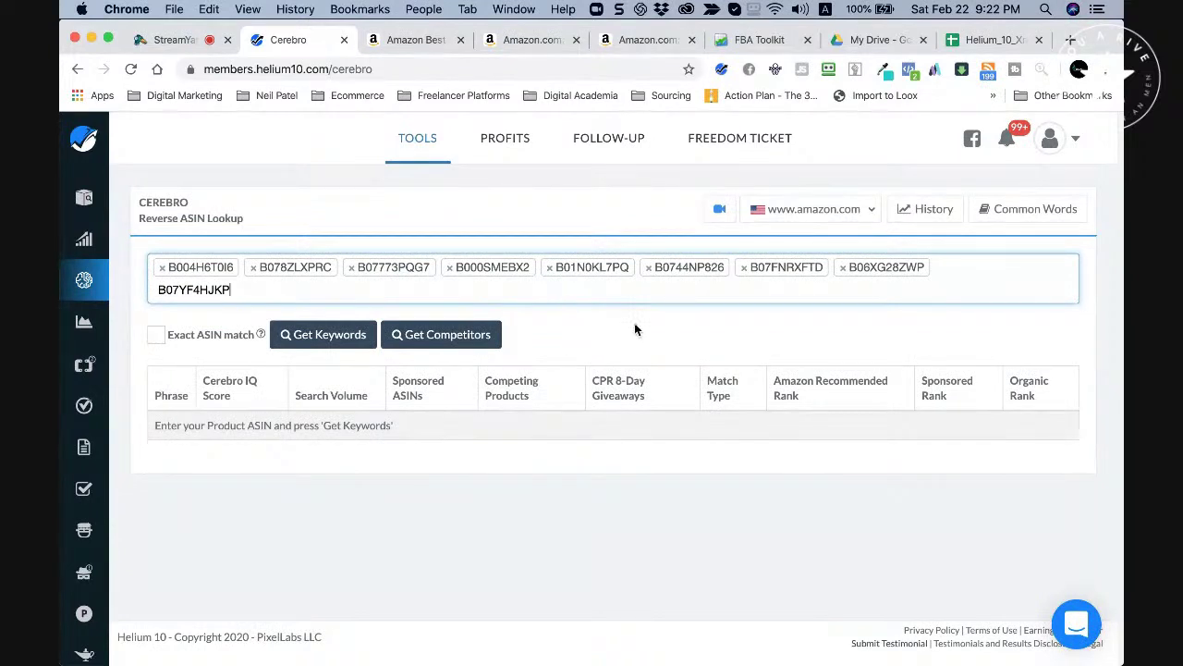
click(284, 309)
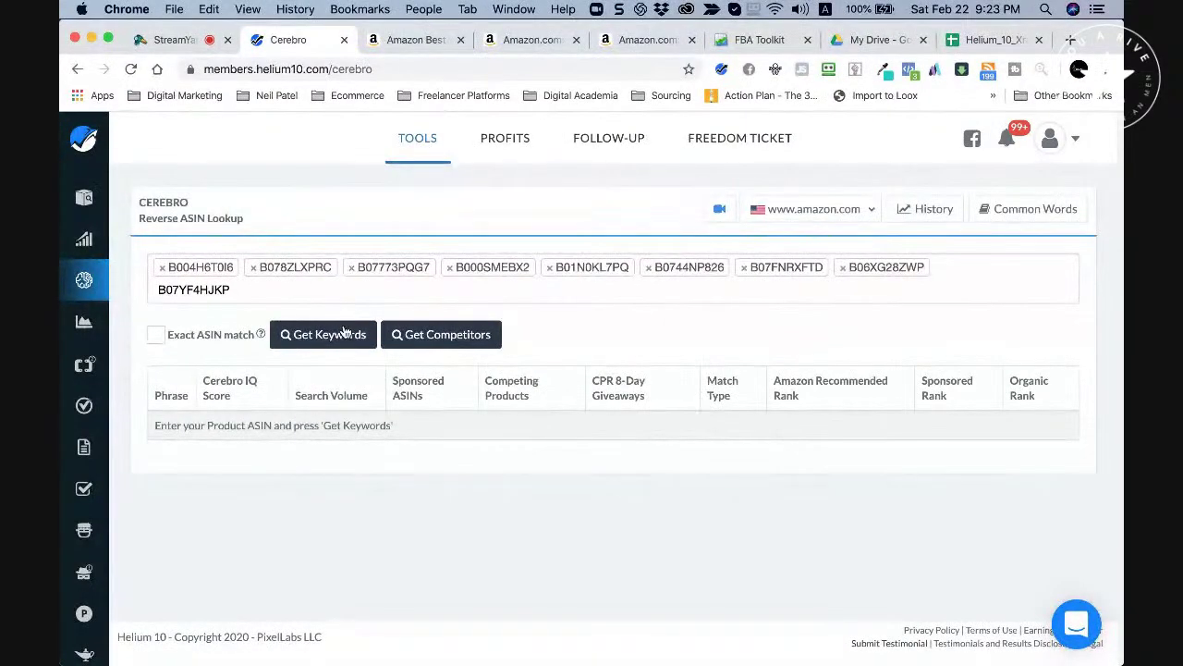
click(346, 331)
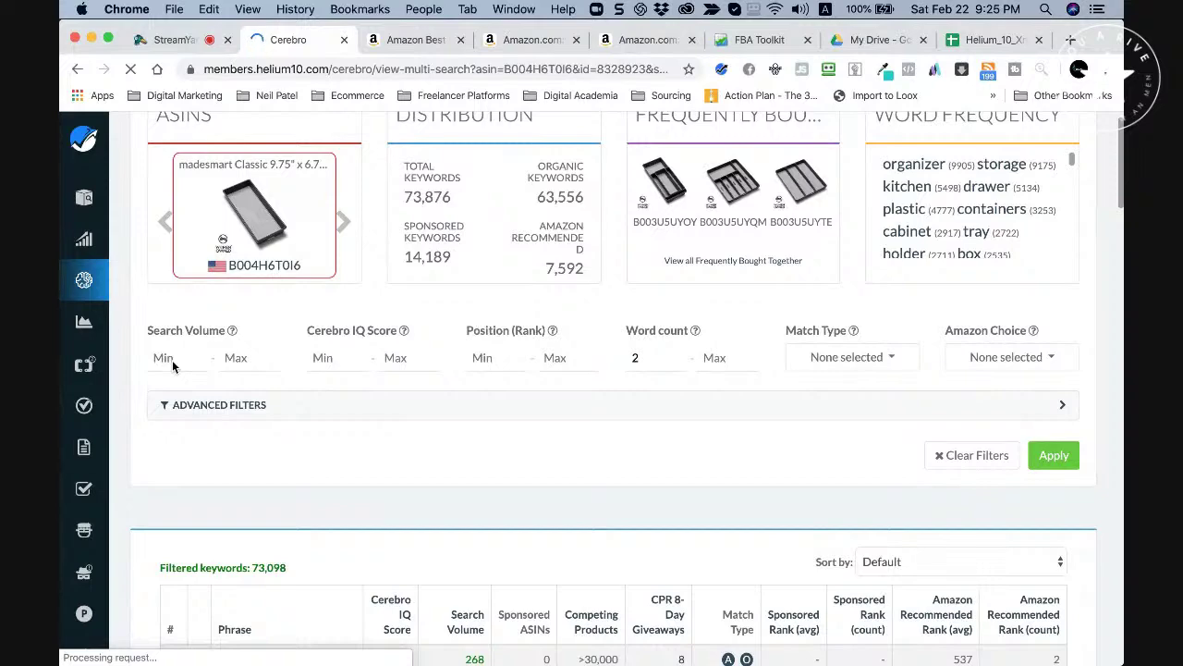
Examine the Cerebro results, including the keyword distribution, word frequency, filters, and each phrase's search volume and competing products.
scroll(172, 360, down, 5)
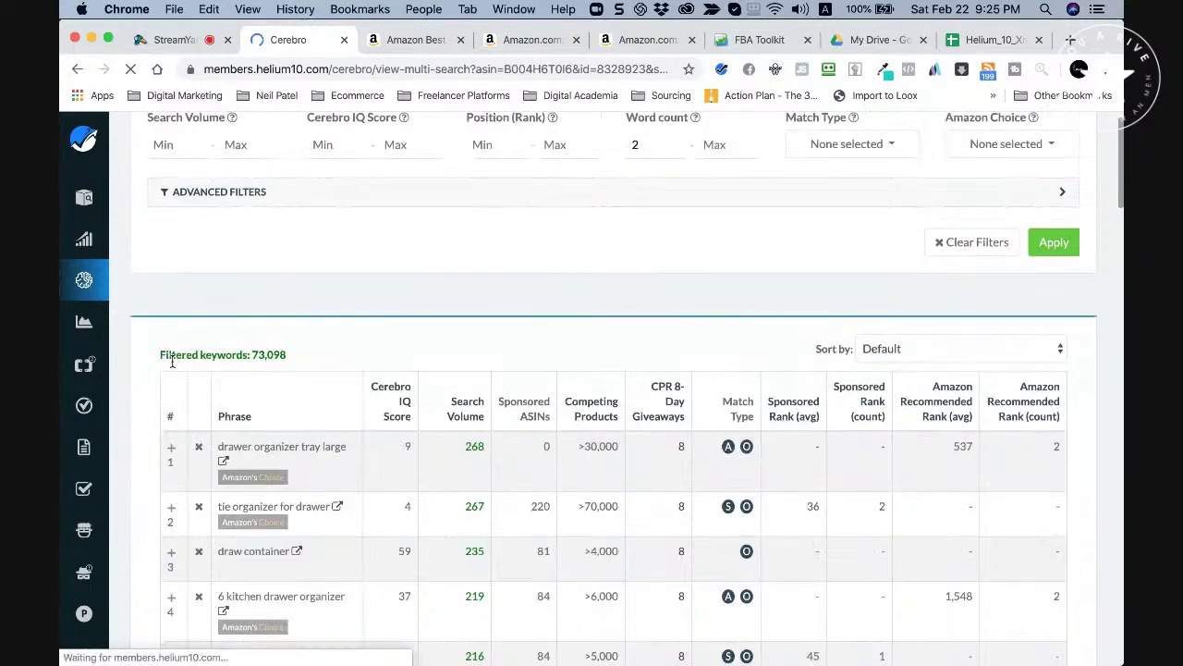
scroll(241, 345, down, 5)
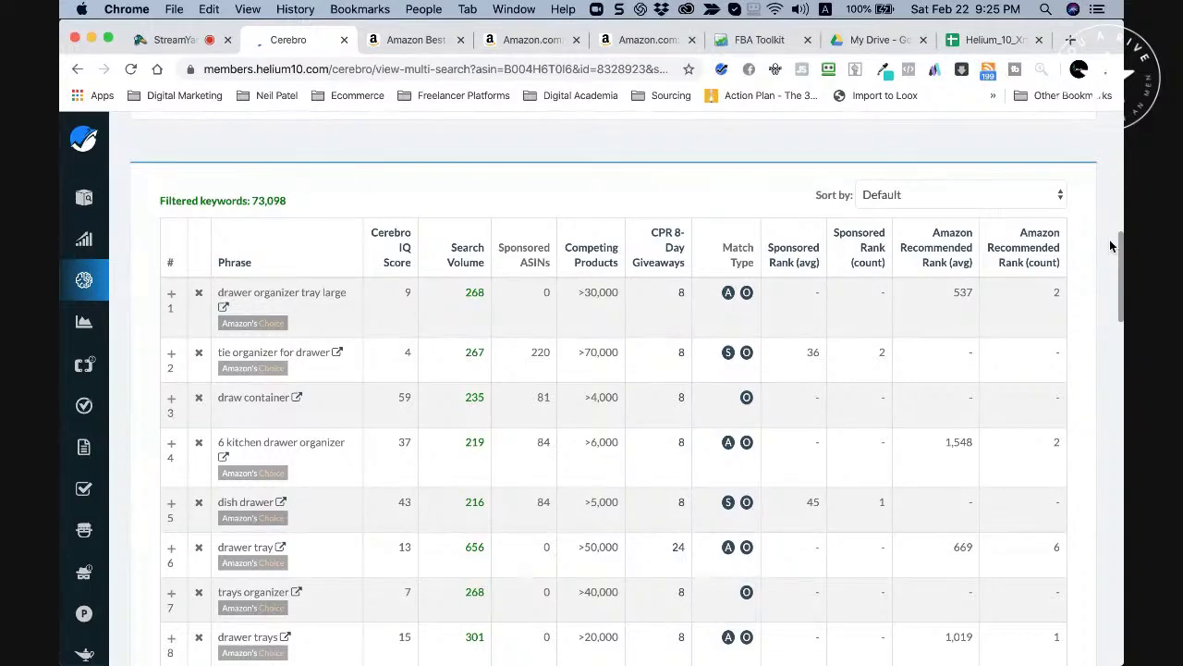
scroll(1110, 240, up, 10)
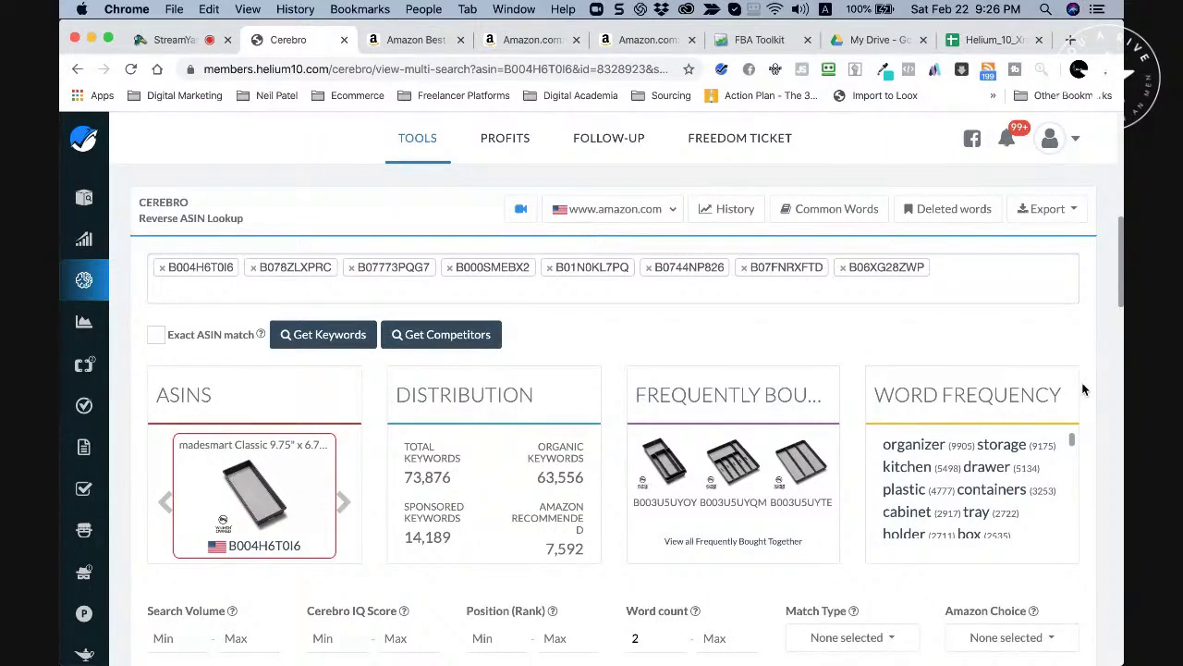
scroll(1085, 389, down, 5)
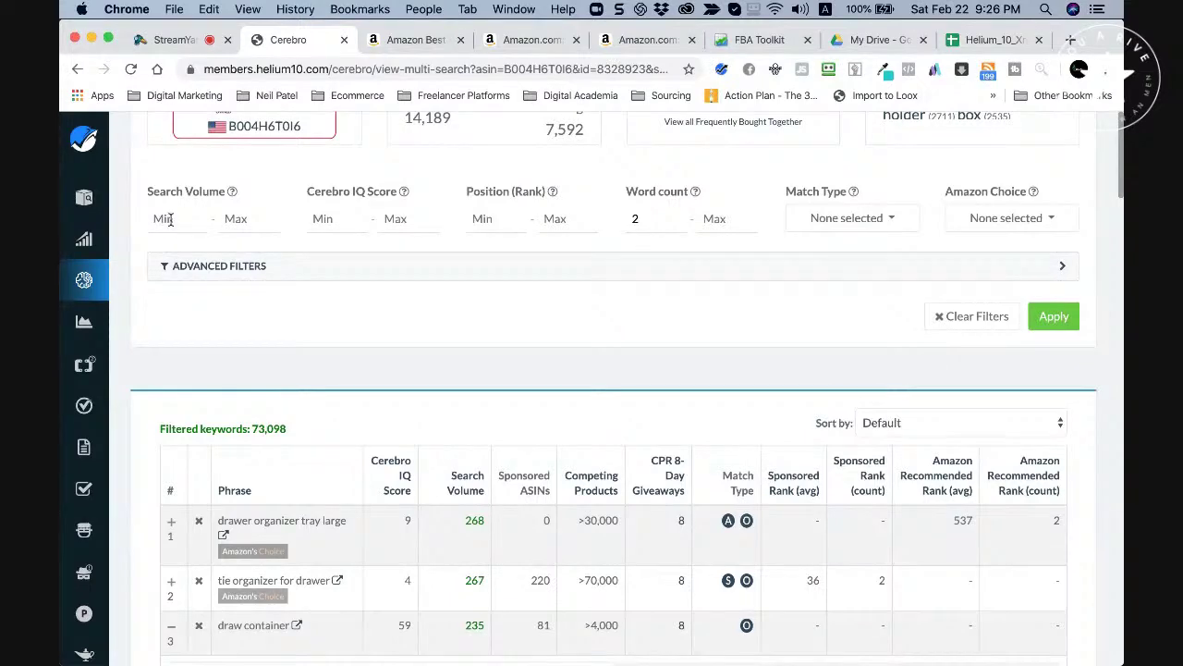
scroll(169, 222, down, 6)
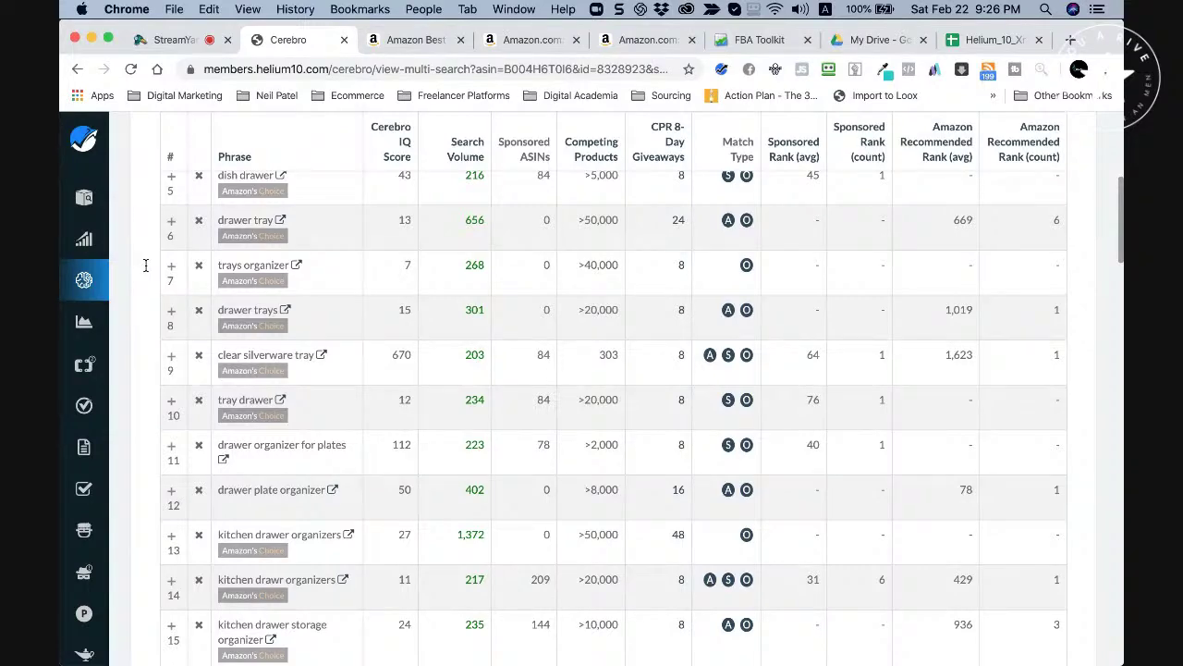
scroll(146, 269, down, 3)
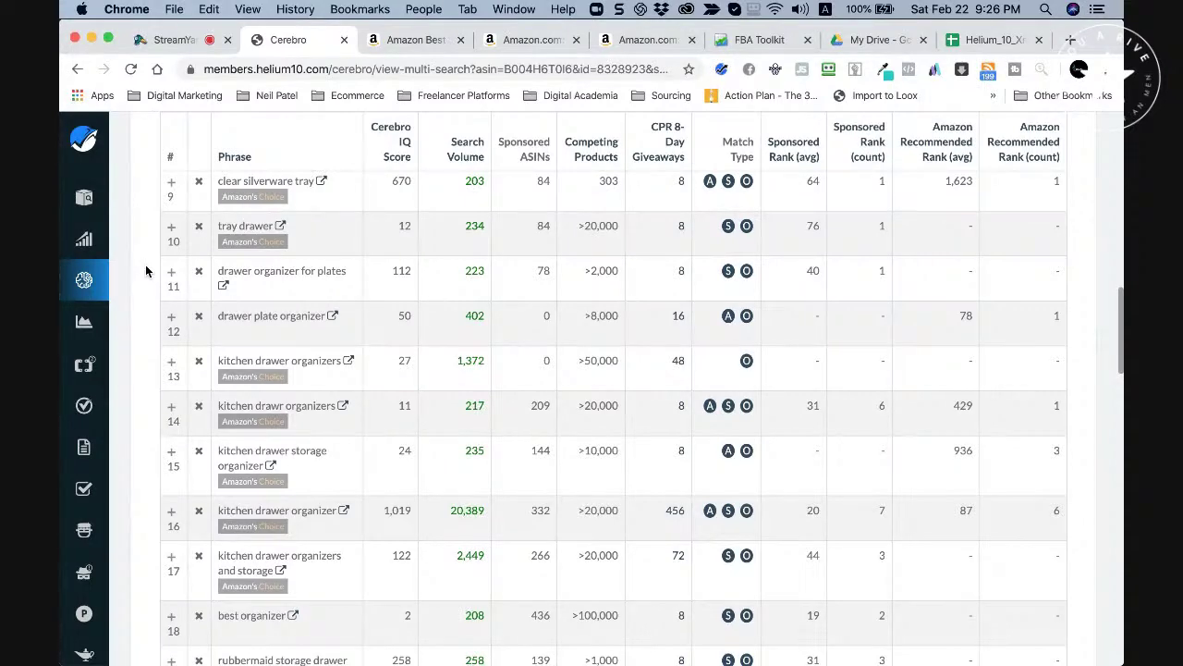
scroll(146, 271, up, 10)
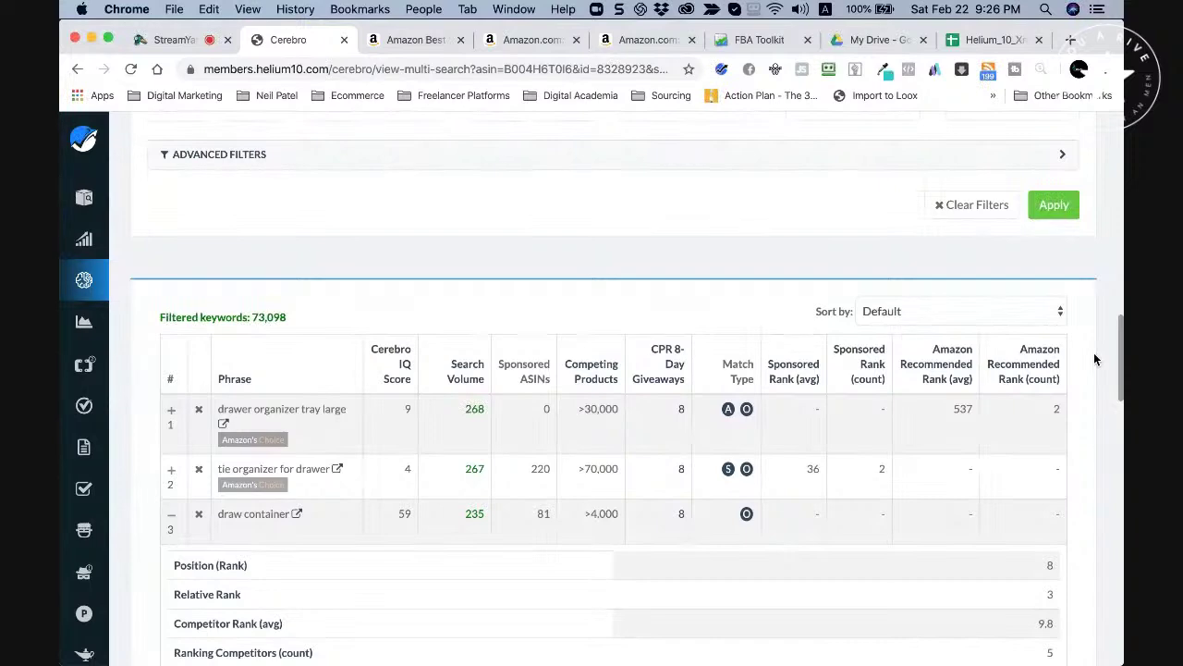
scroll(1094, 359, up, 10)
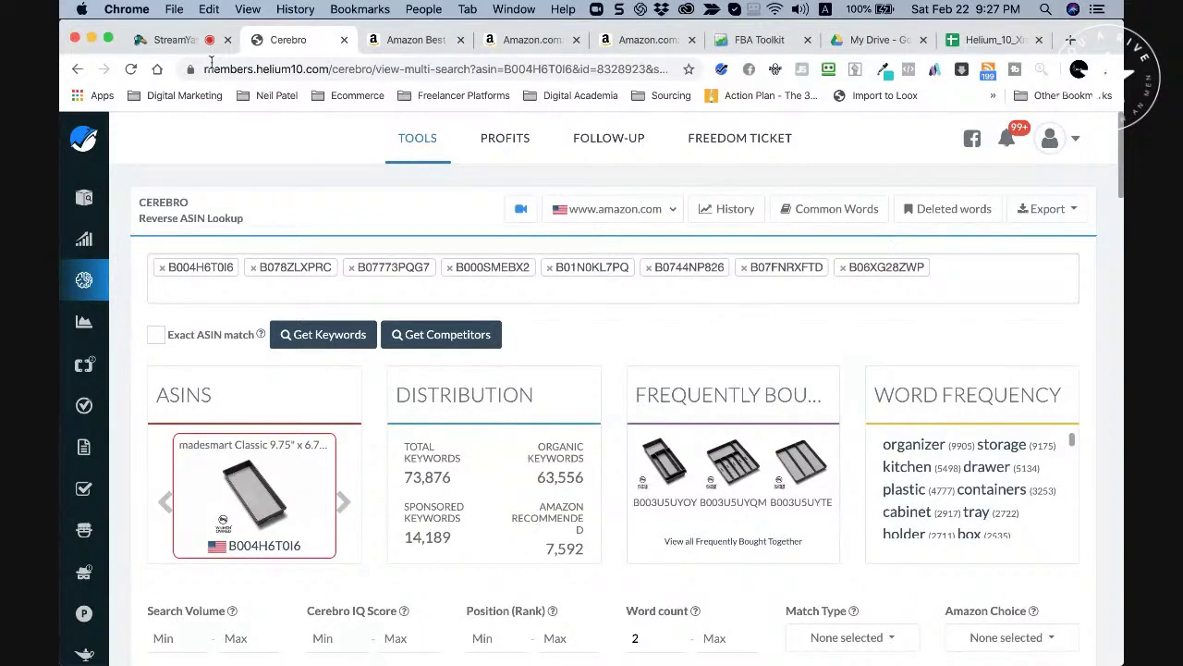
Leave Cerebro and search Amazon for the suggested phrase "kitchen drawer organizer".
click(190, 40)
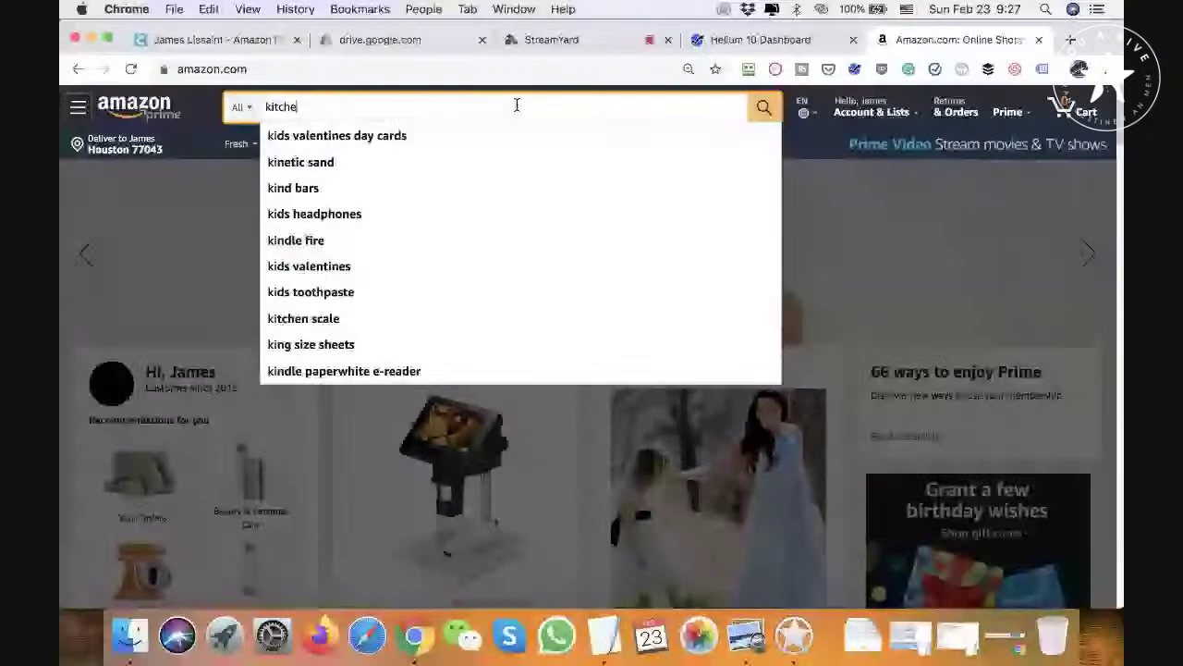
text(n dr)
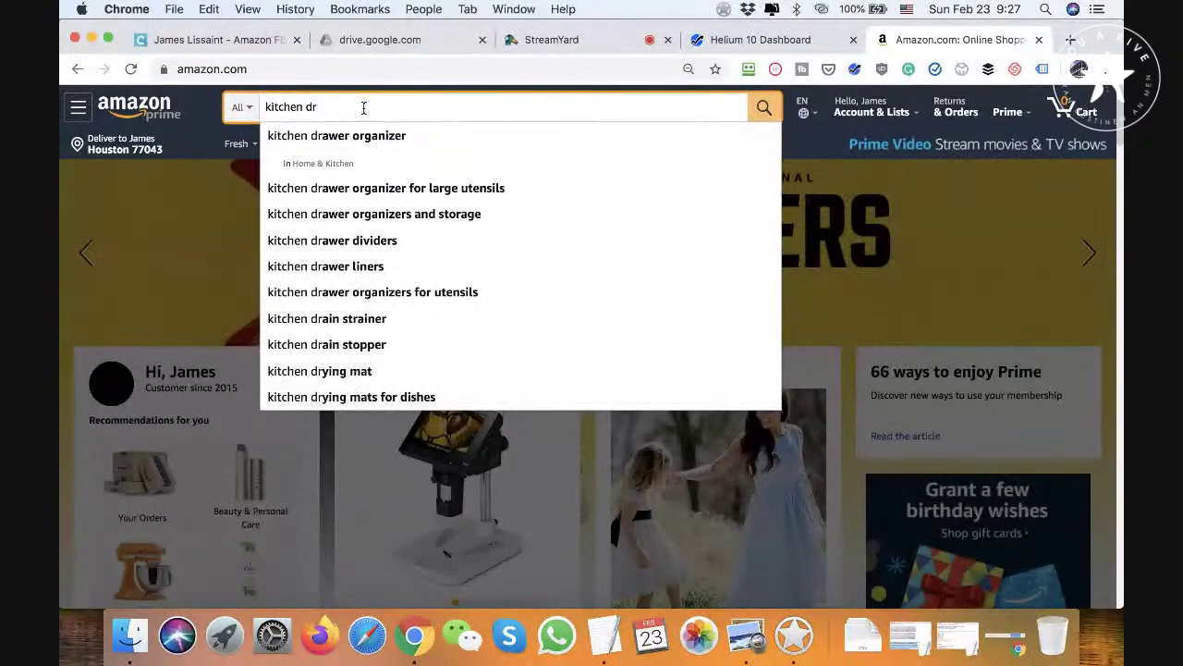
click(364, 135)
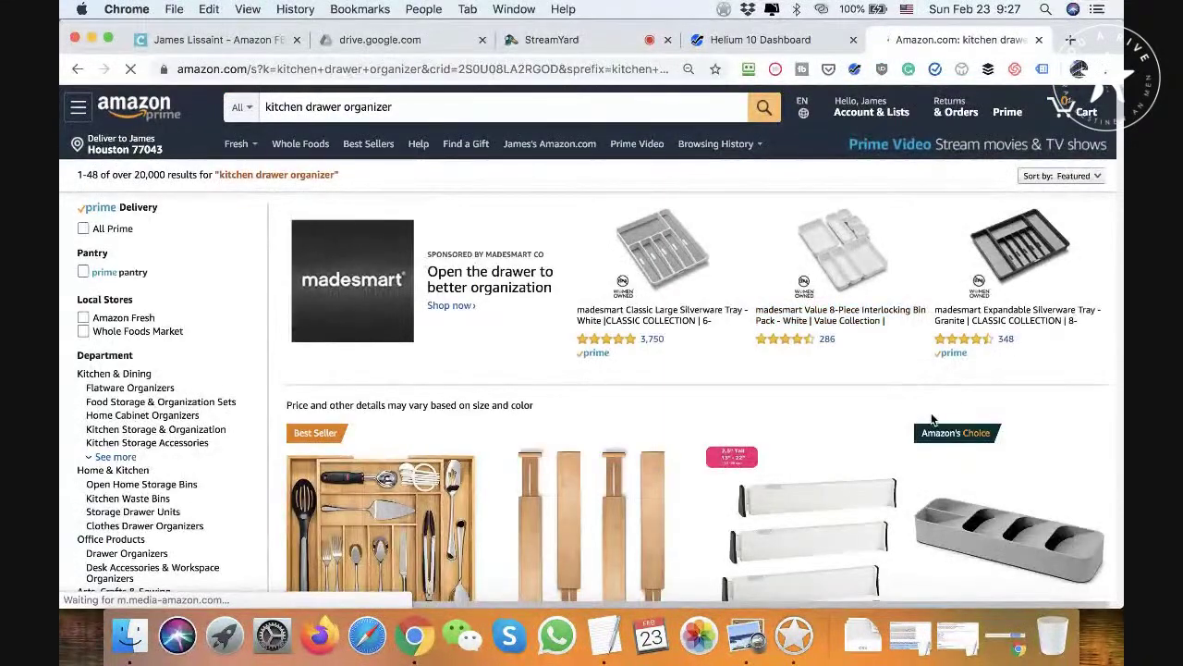
Run Helium 10 Xray on the kitchen drawer organizer search results and open Cerebro from the Helium 10 dashboard.
click(856, 70)
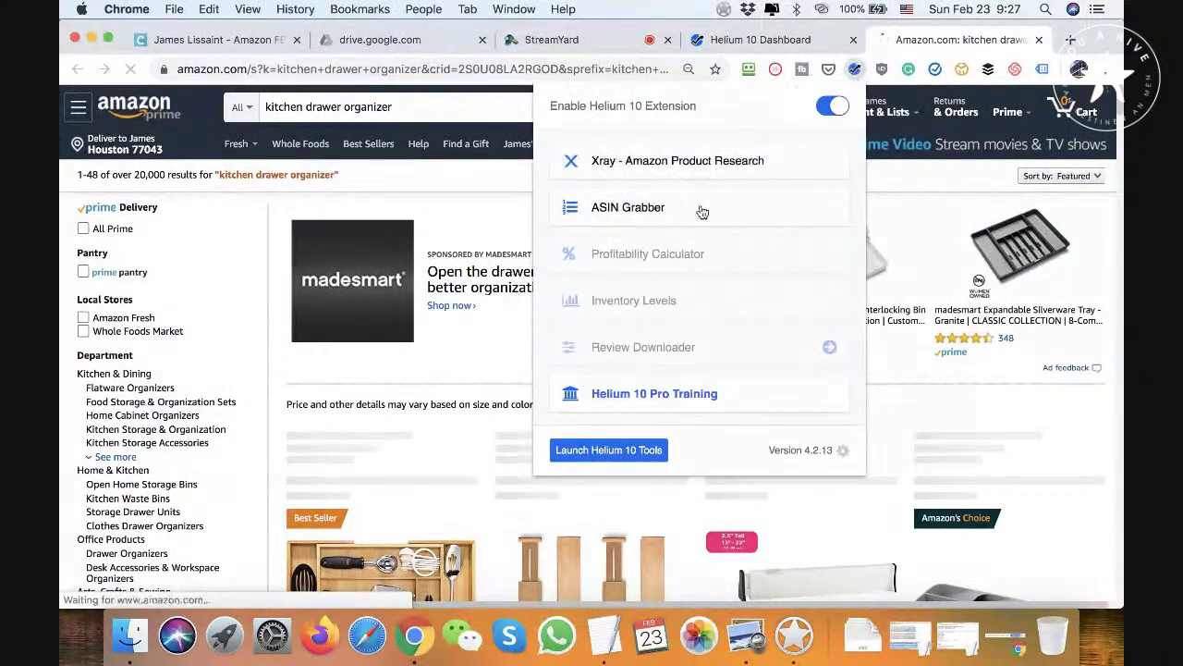
click(628, 207)
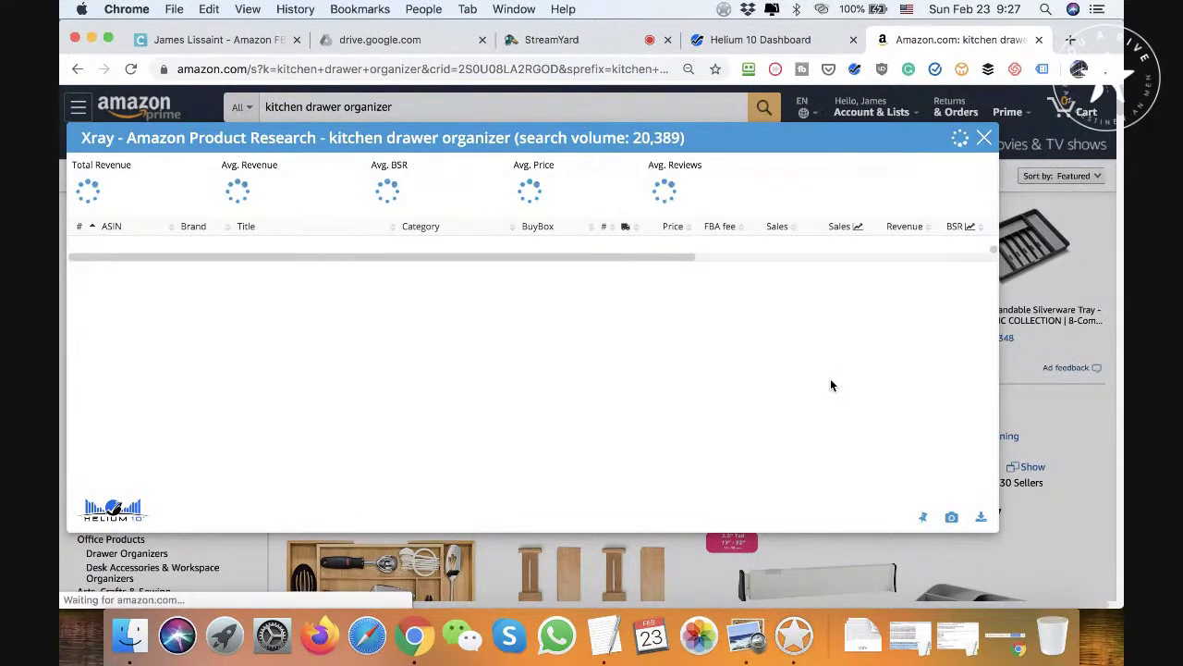
click(739, 38)
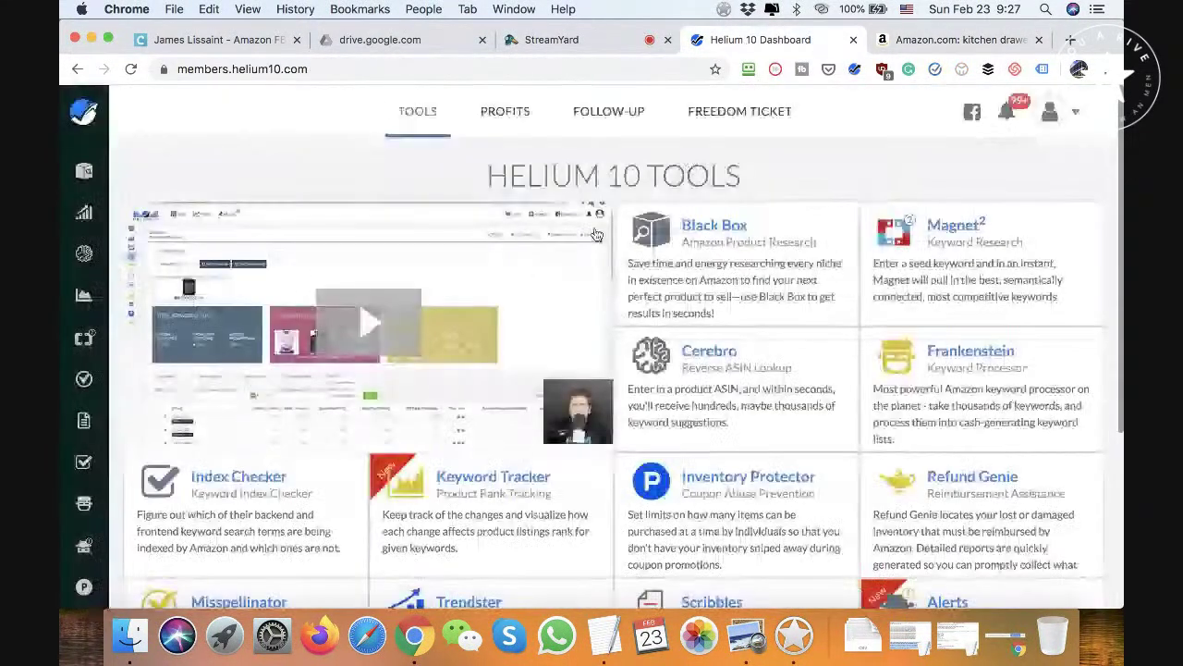
click(716, 361)
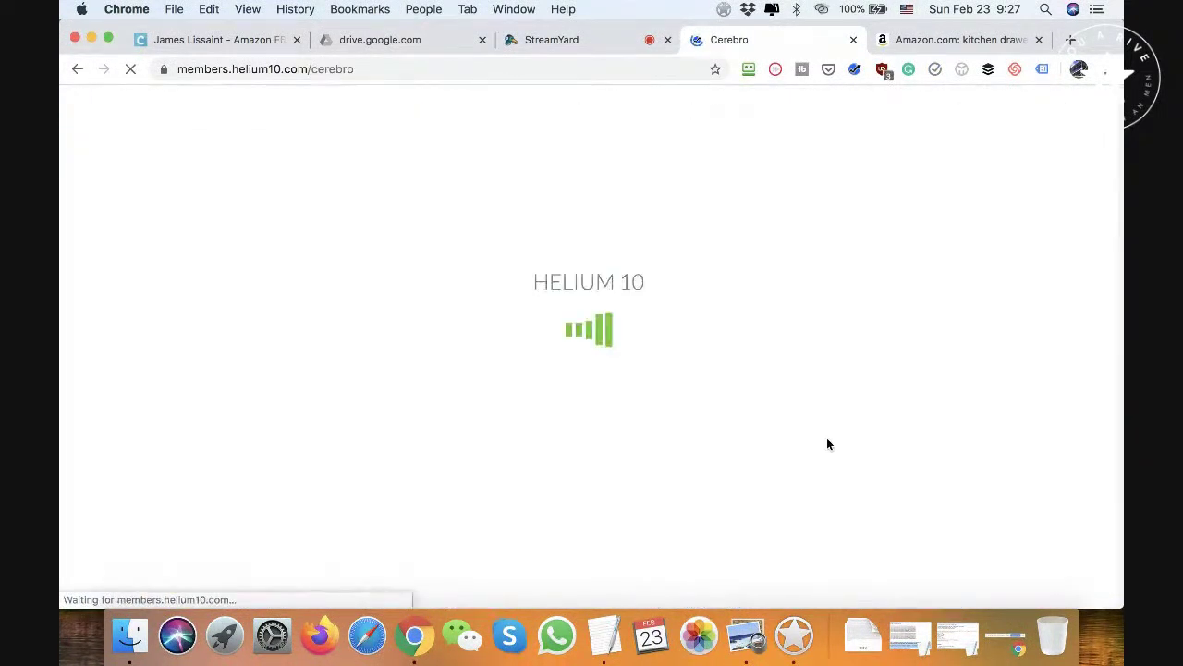
Export the Xray results for kitchen drawer organizer to a spreadsheet in Excel and add filters to all its columns.
click(936, 39)
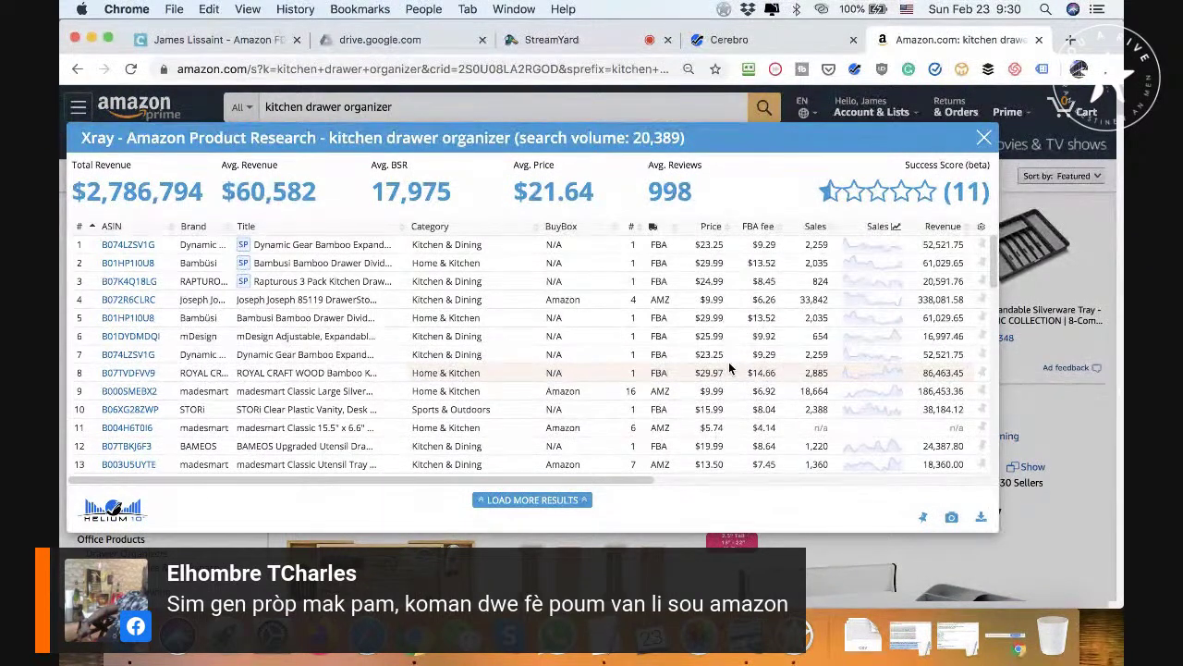
click(983, 514)
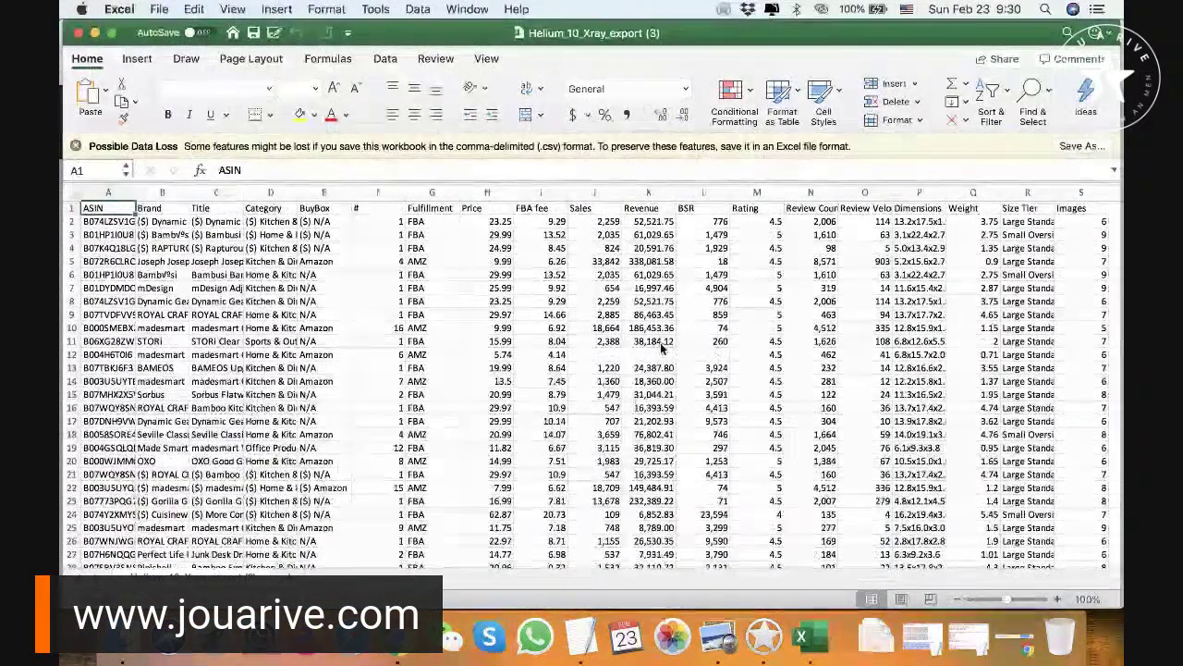
key(super+a)
scroll(746, 341, down, 10)
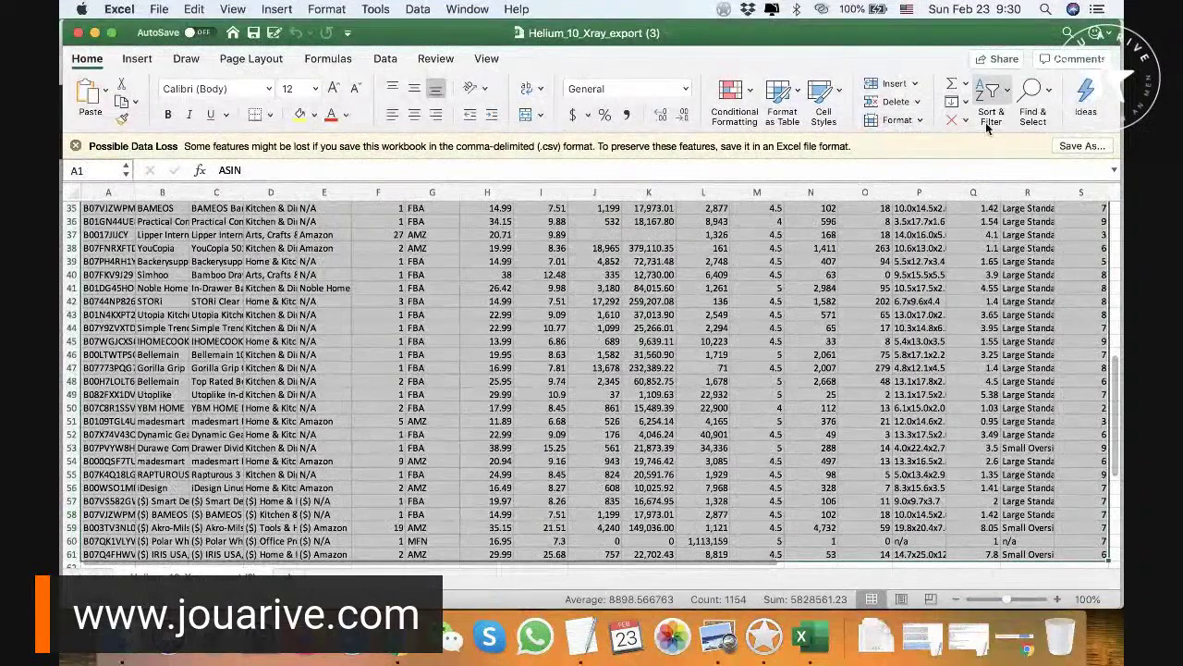
click(989, 97)
click(998, 187)
click(781, 327)
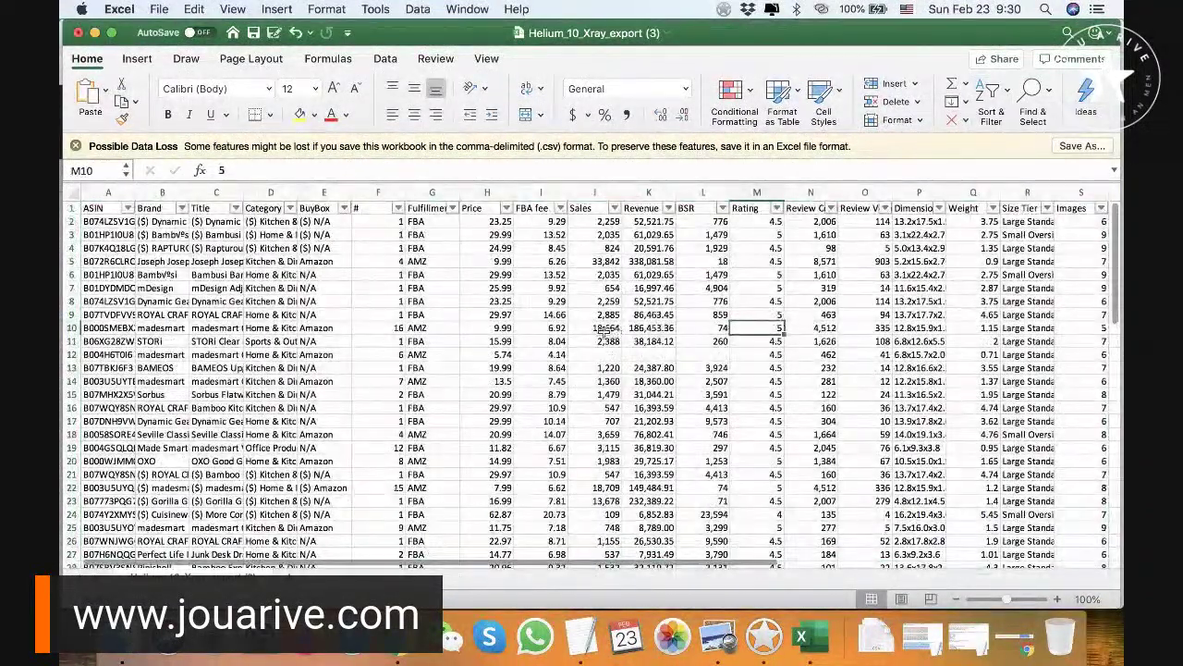
Sort the exported products by Sales in descending order and copy the top ten ASINs in cells A2:A11.
click(614, 207)
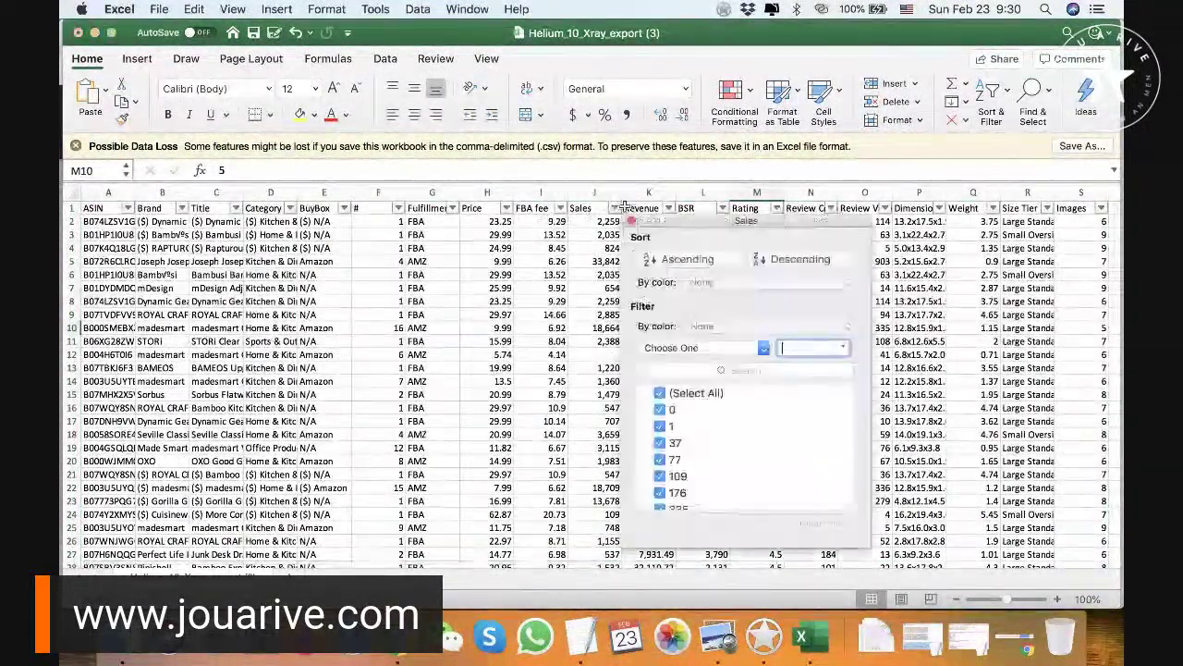
click(795, 259)
drag(108, 221, 104, 335)
key(super+c)
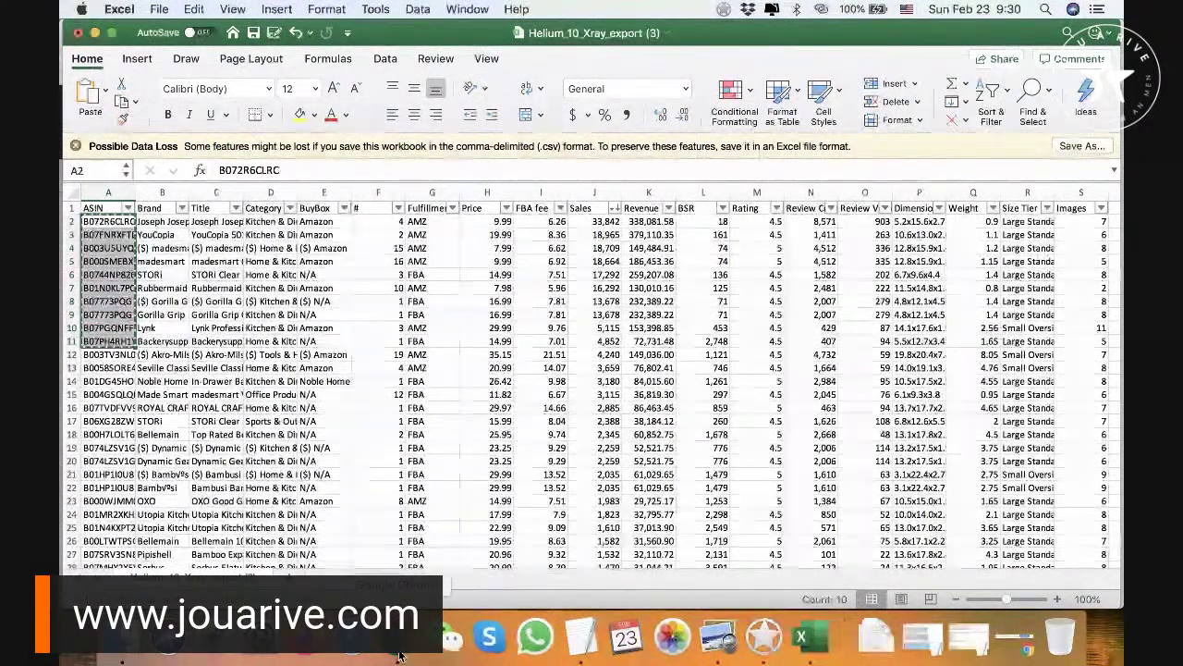
Switch to Cerebro in Chrome, enter the copied top-selling ASINs as the product ASINs, and get their keywords.
click(401, 637)
click(730, 39)
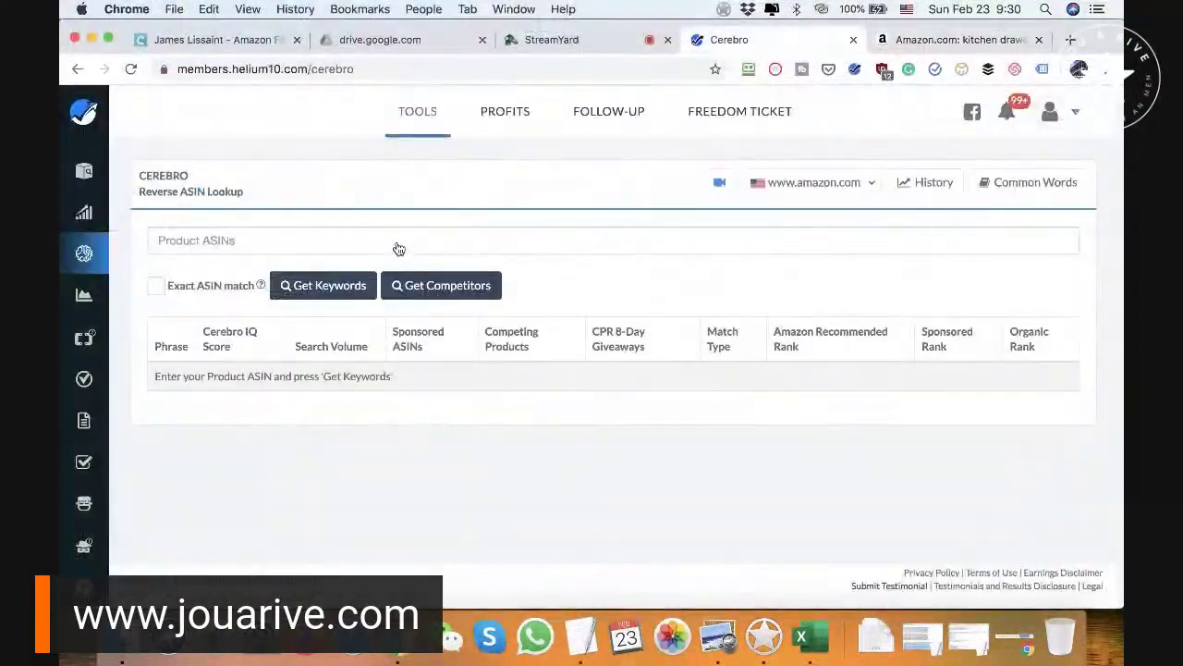
key(super+v)
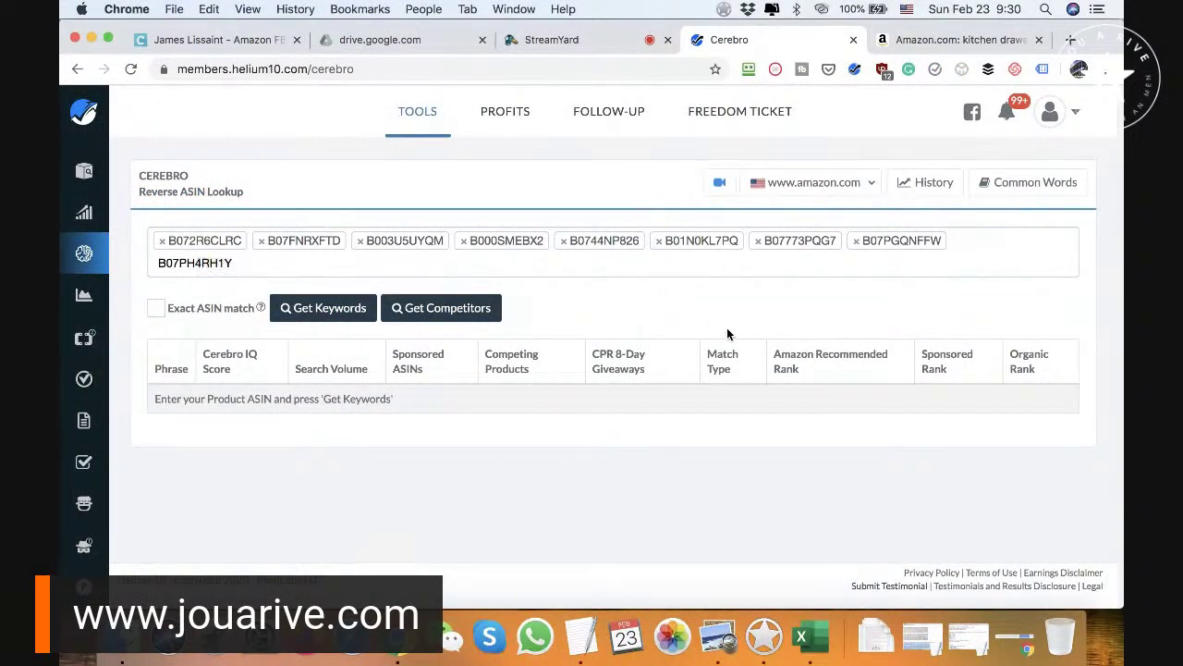
key(Return)
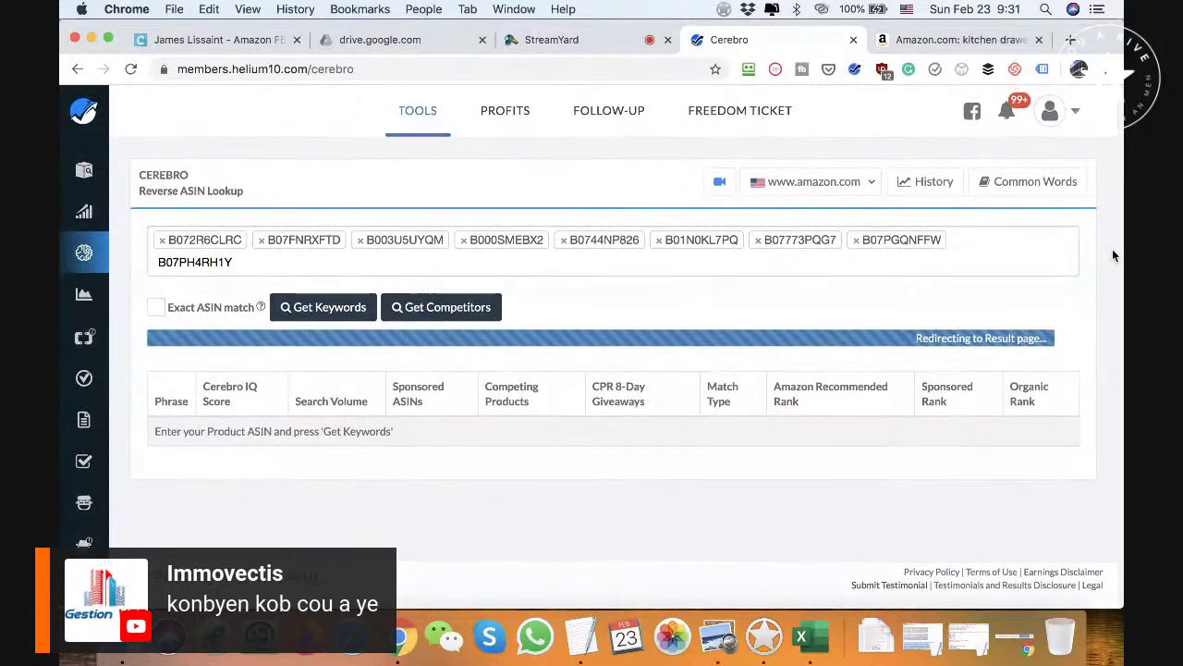
Check the live comments in StreamYard and return to the Cerebro results.
click(580, 42)
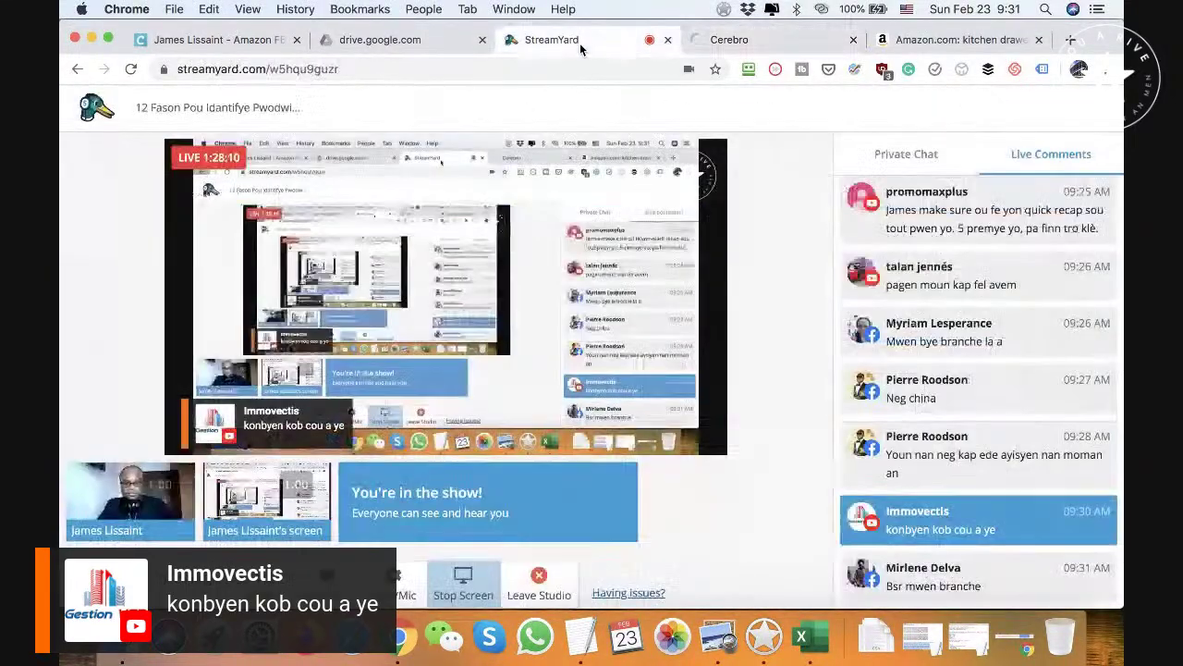
click(735, 47)
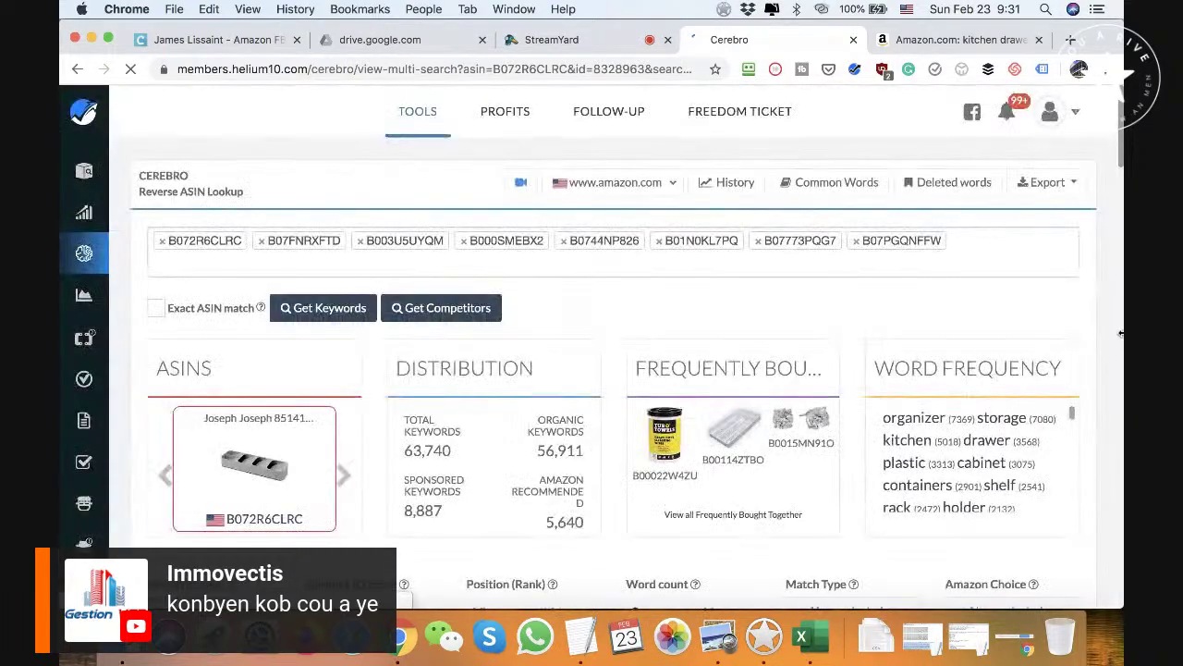
Set the Cerebro filters to a minimum search volume of 600 and a position rank from 1 to 20.
scroll(1089, 323, down, 5)
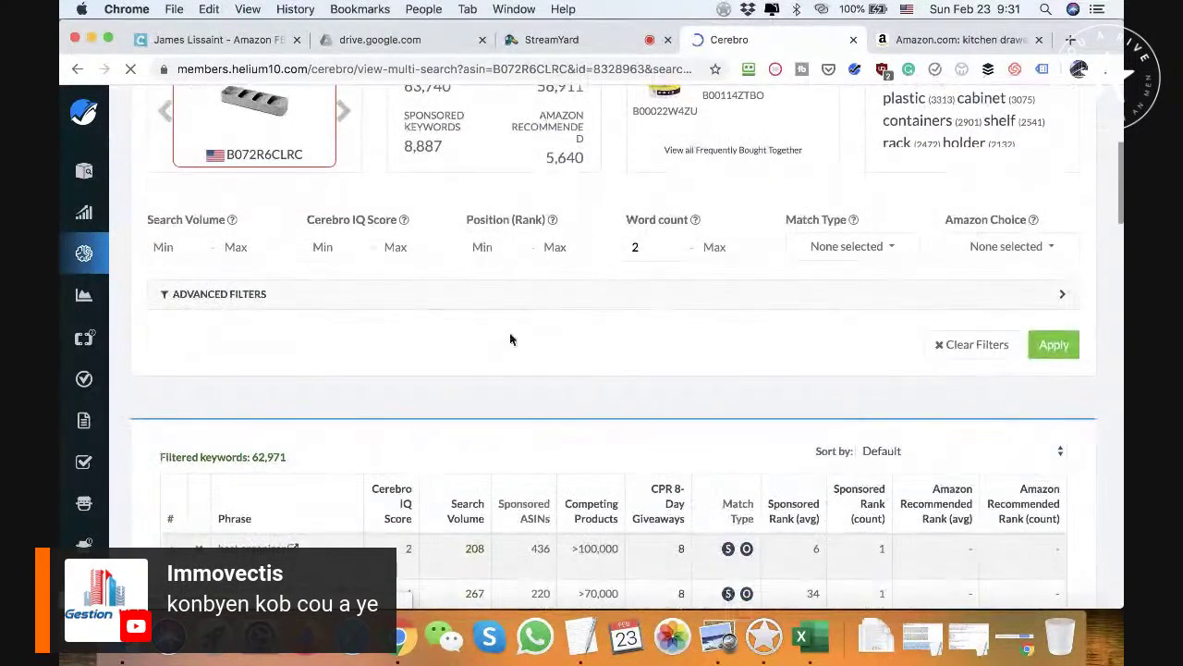
click(169, 248)
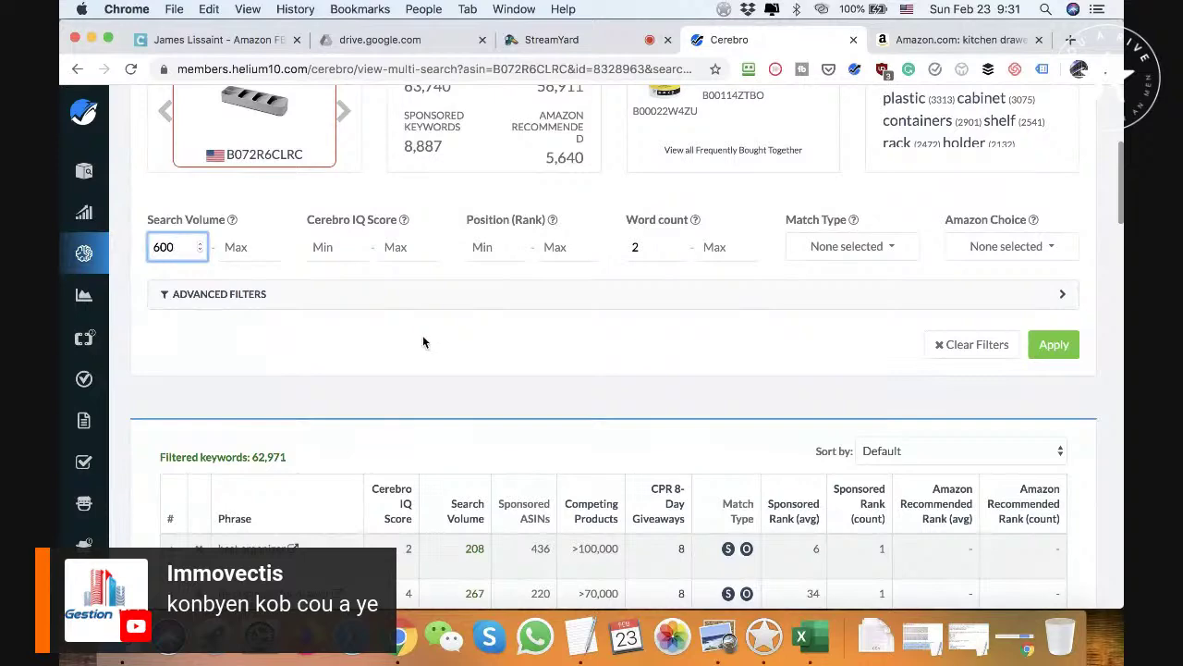
click(489, 246)
text(1)
click(560, 248)
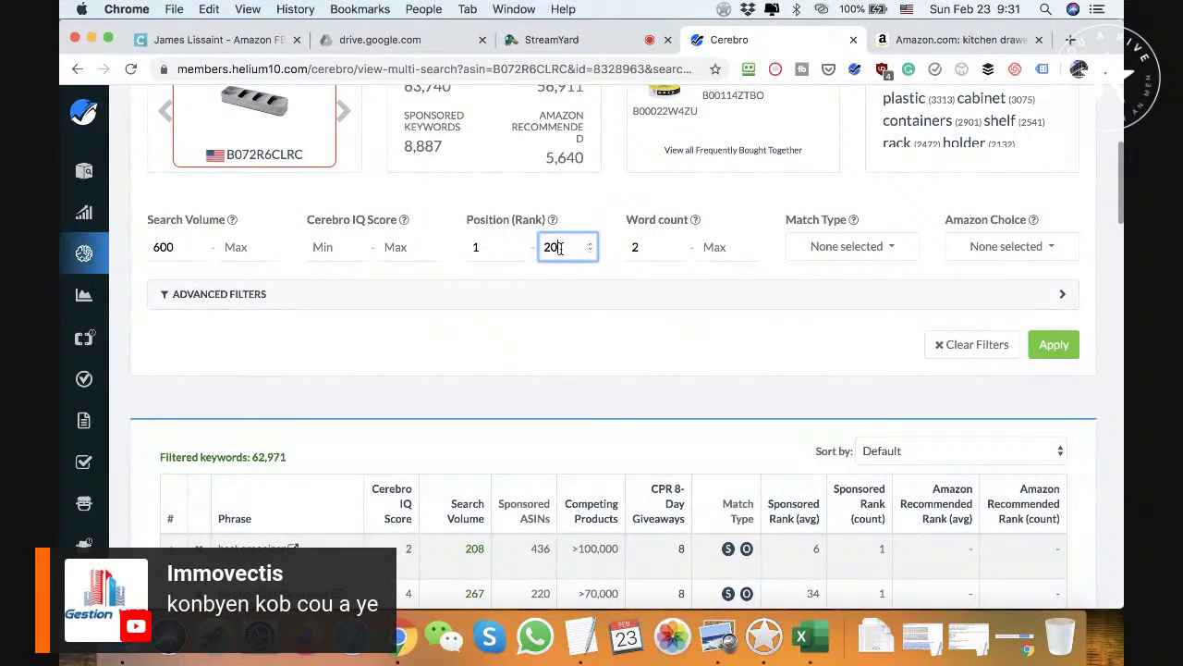
Set the advanced filter for competing products to a minimum of 2 and apply all the filters.
click(249, 294)
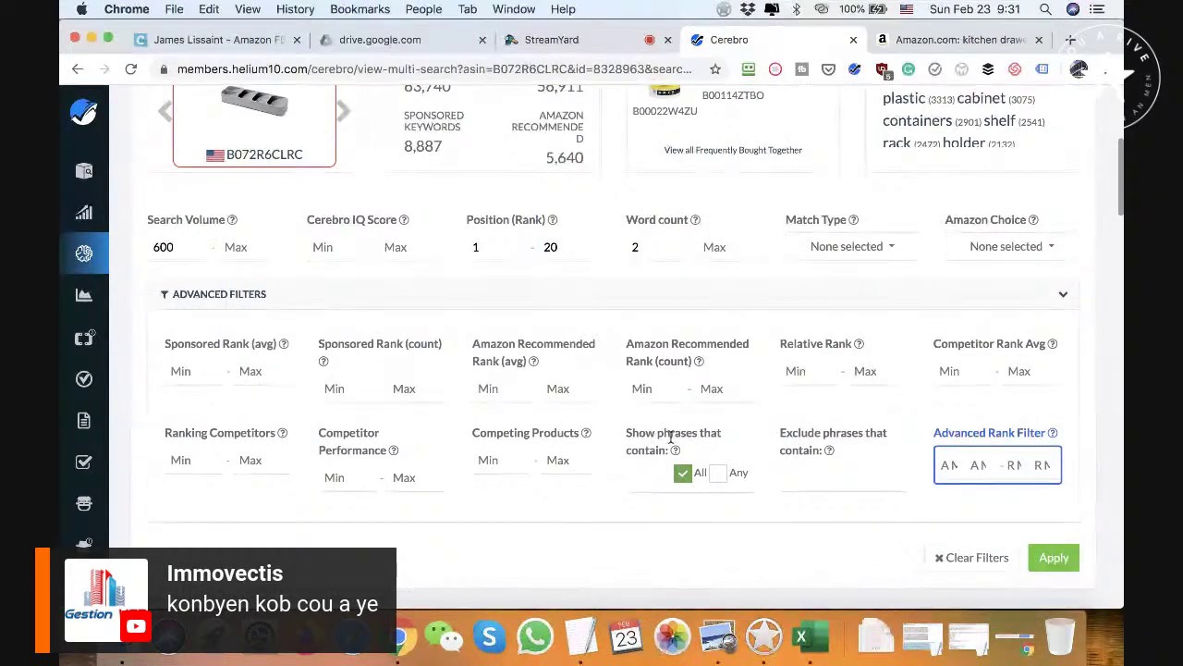
click(488, 459)
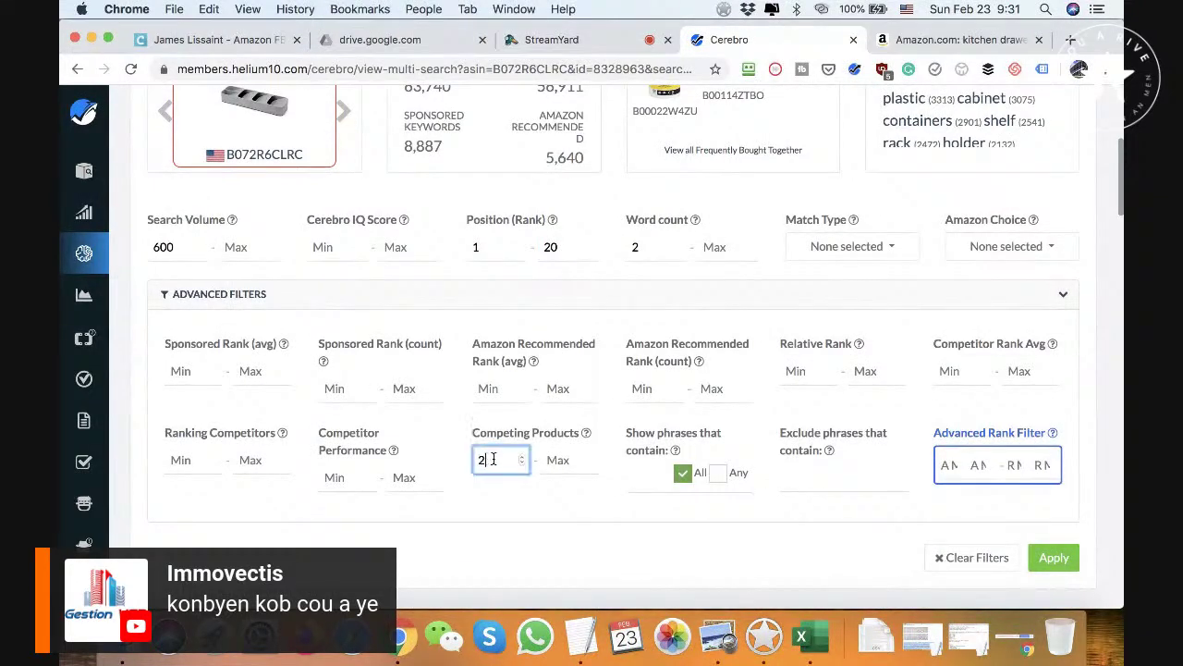
click(1035, 557)
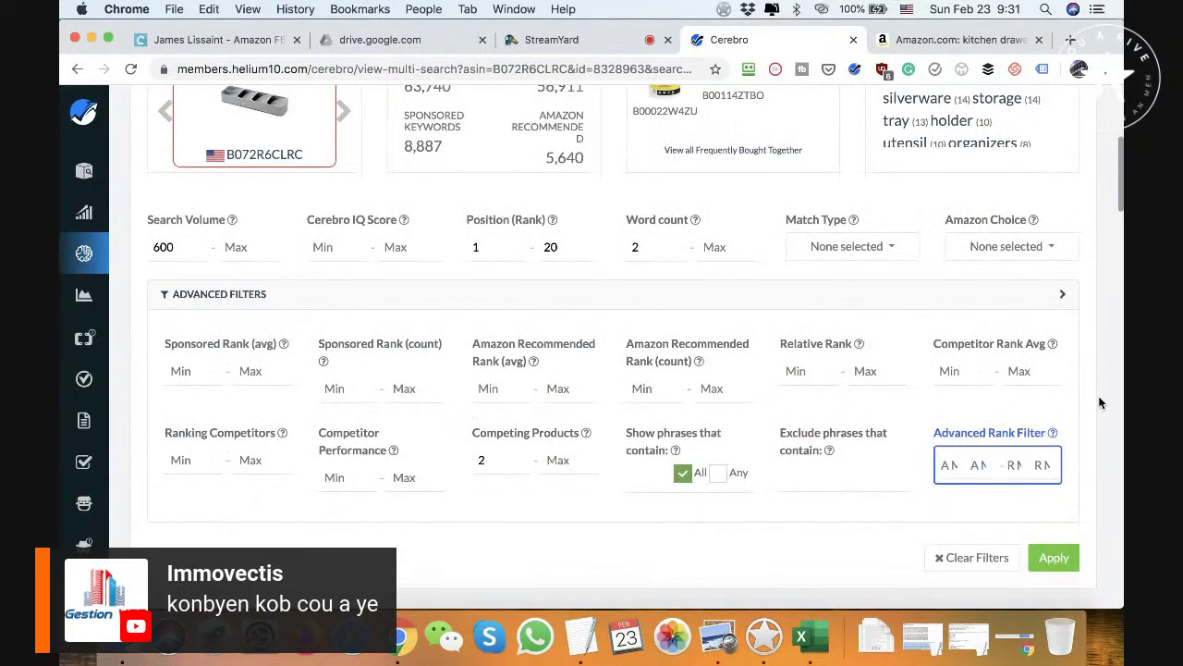
Sort the filtered keyword list by search volume from high to low.
scroll(1100, 402, down, 5)
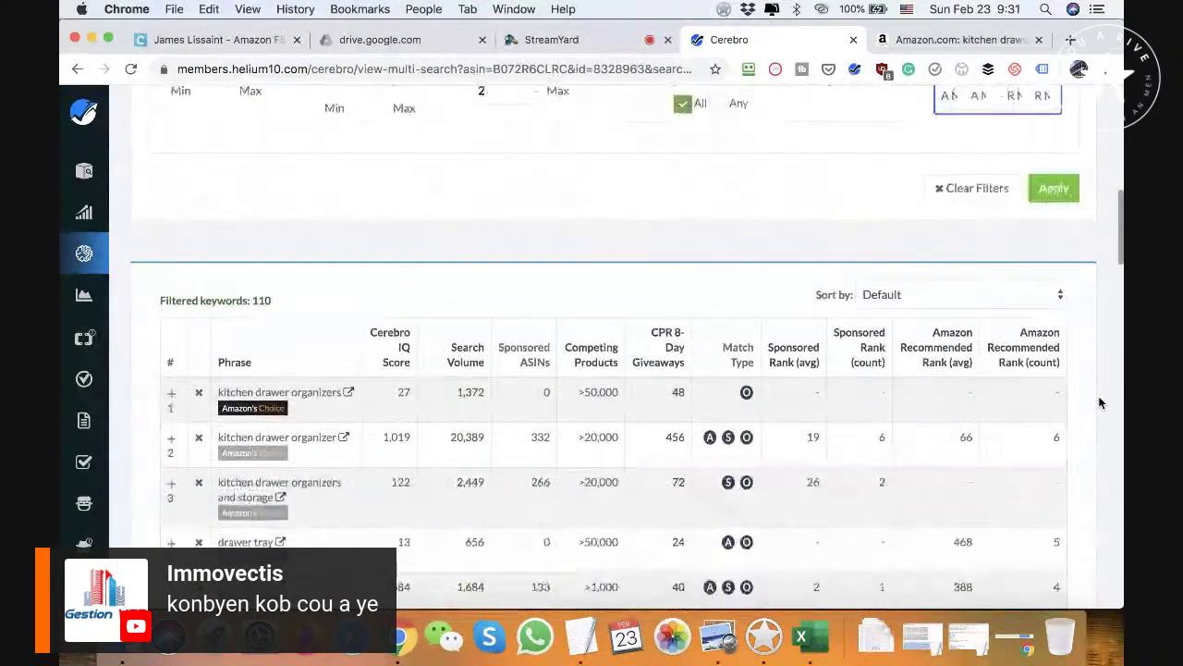
scroll(1098, 383, down, 2)
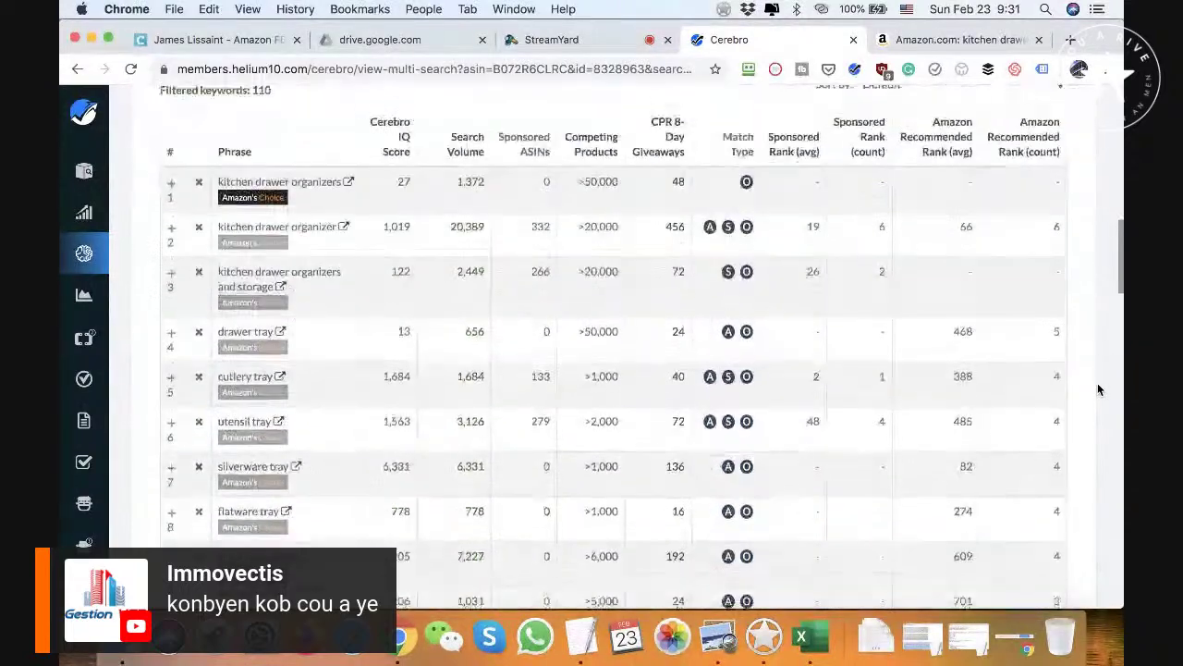
click(466, 202)
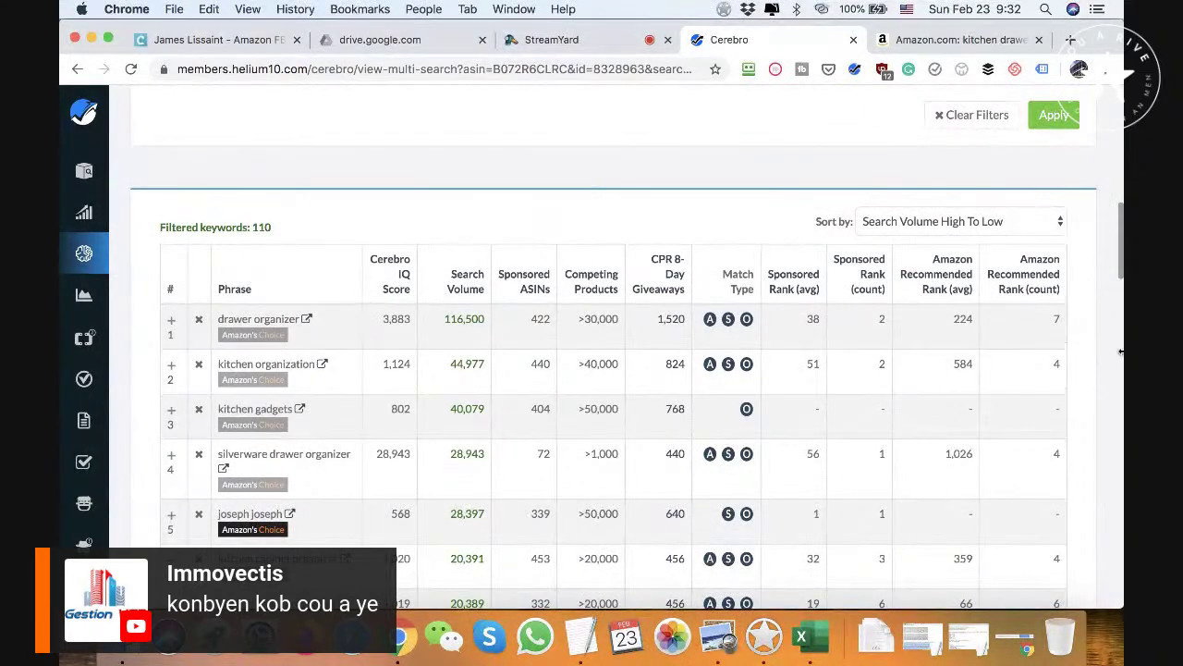
Examine the applied filters and the sorted keyword phrases, comparing their search volume, Cerebro IQ score, and competing products.
scroll(1118, 325, up, 5)
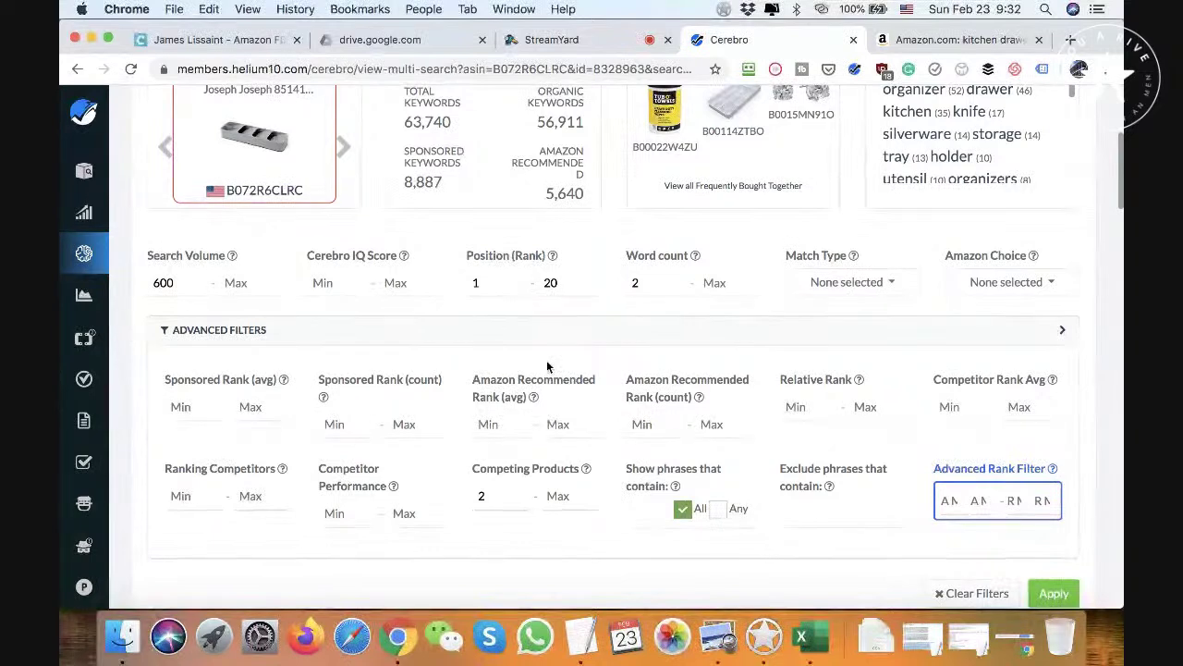
scroll(1089, 383, down, 4)
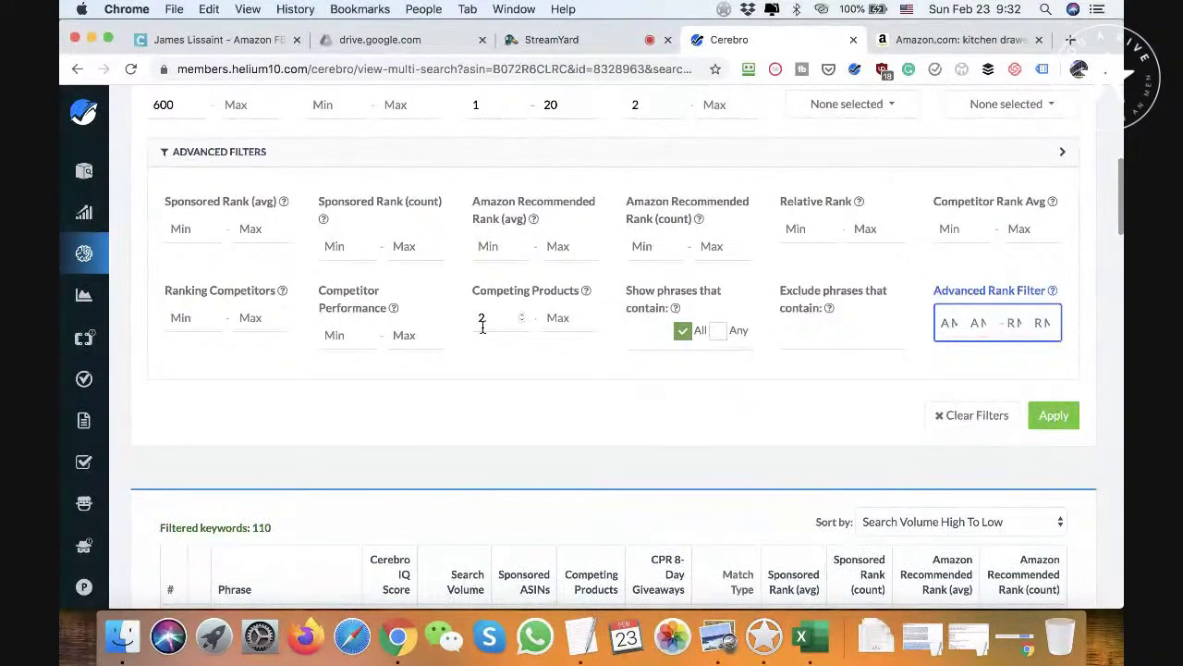
scroll(499, 309, up, 3)
scroll(542, 287, down, 2)
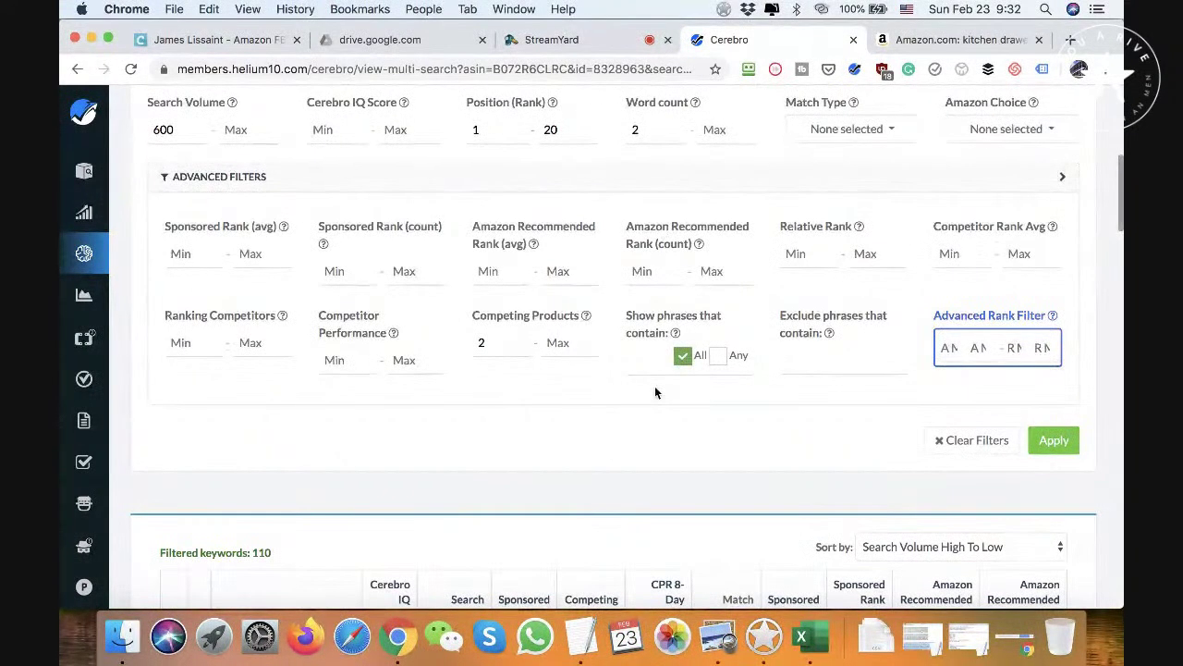
scroll(648, 407, down, 5)
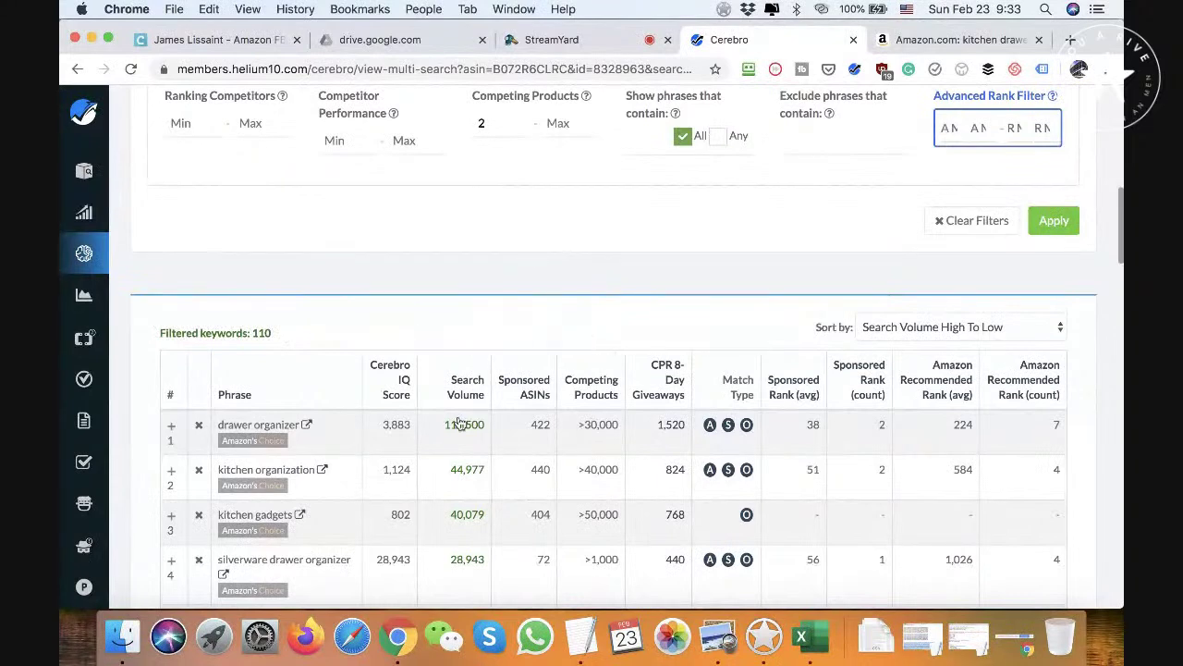
scroll(517, 434, down, 3)
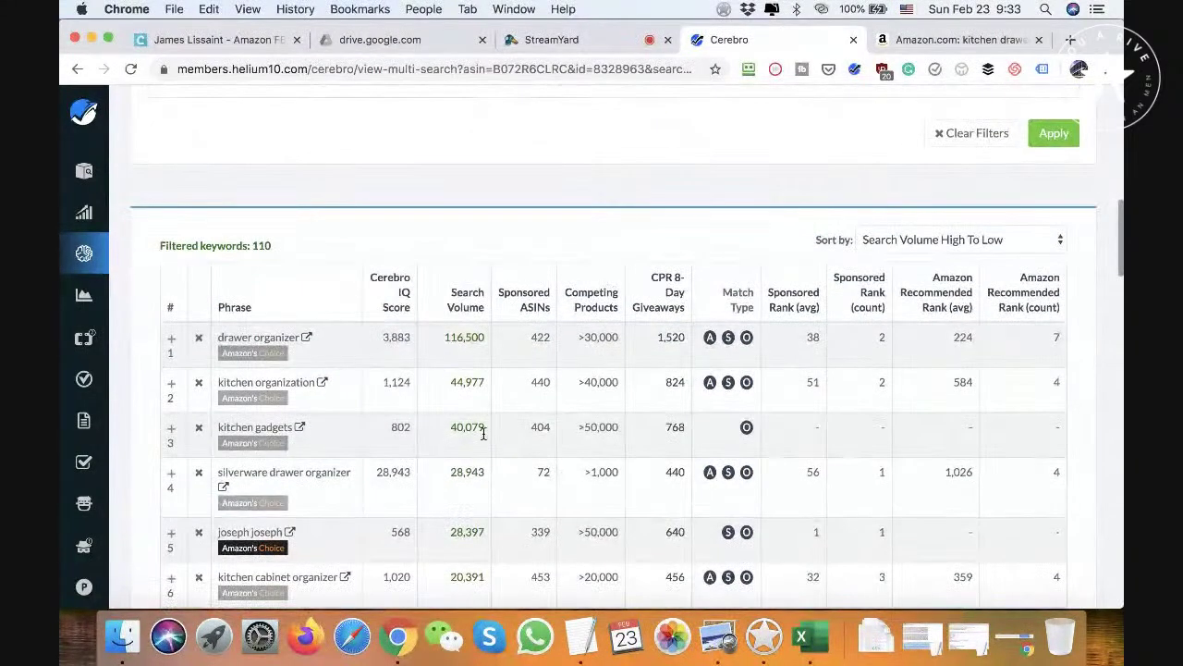
scroll(499, 432, down, 2)
scroll(542, 409, up, 1)
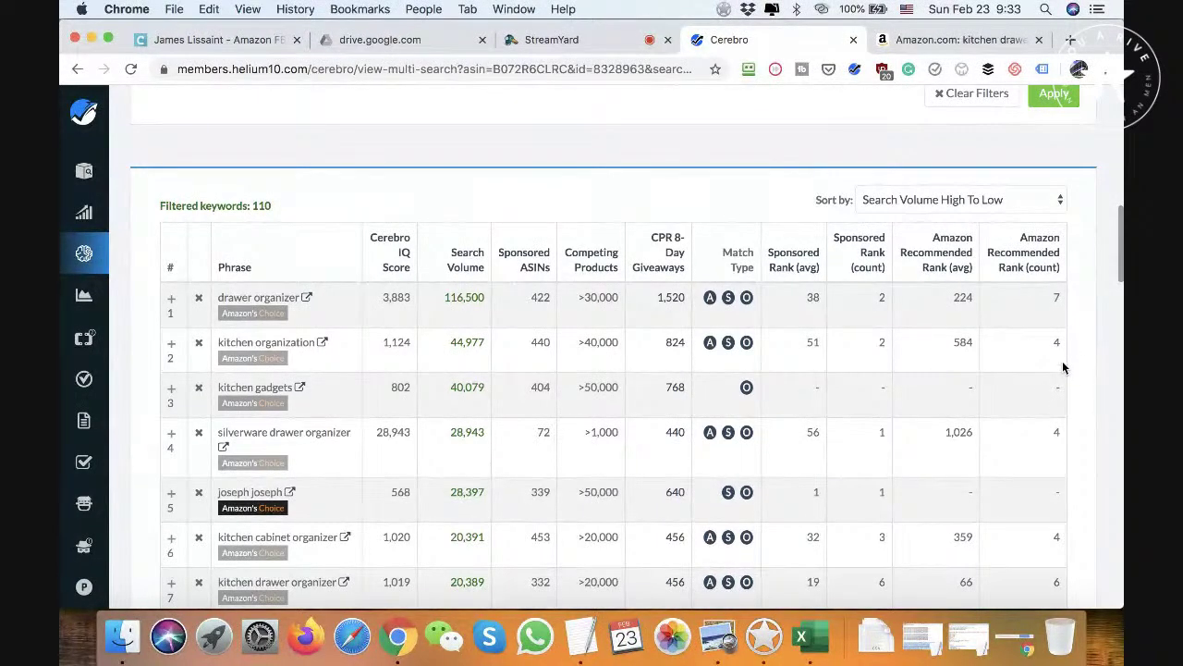
scroll(1059, 383, down, 2)
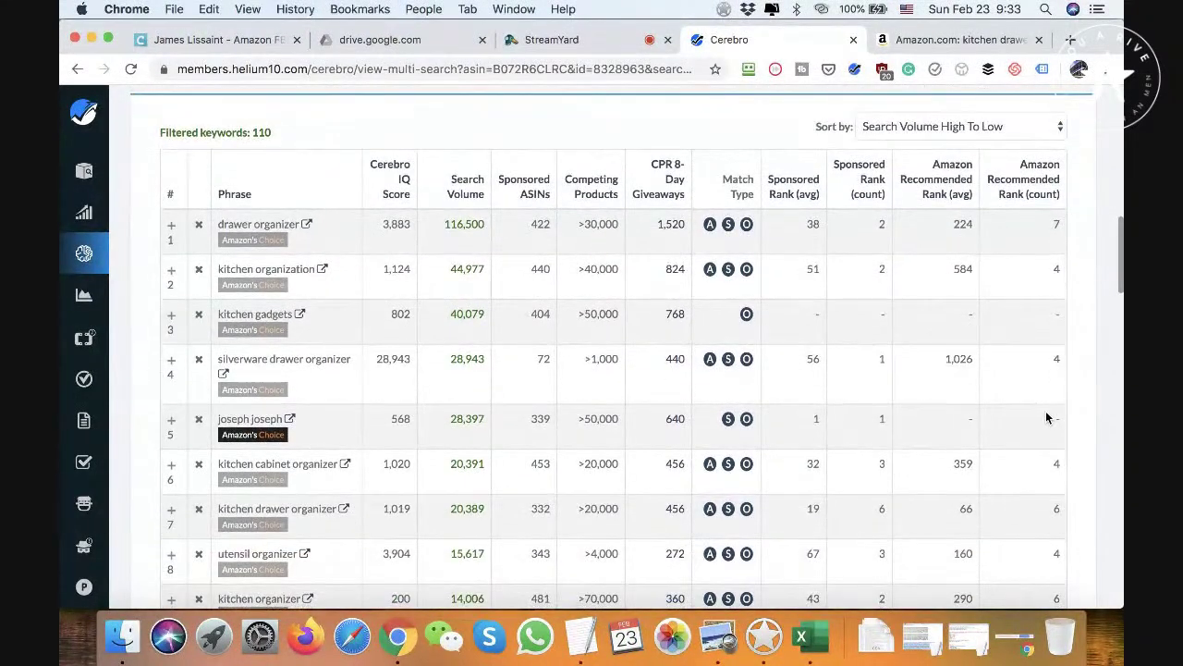
scroll(601, 416, down, 2)
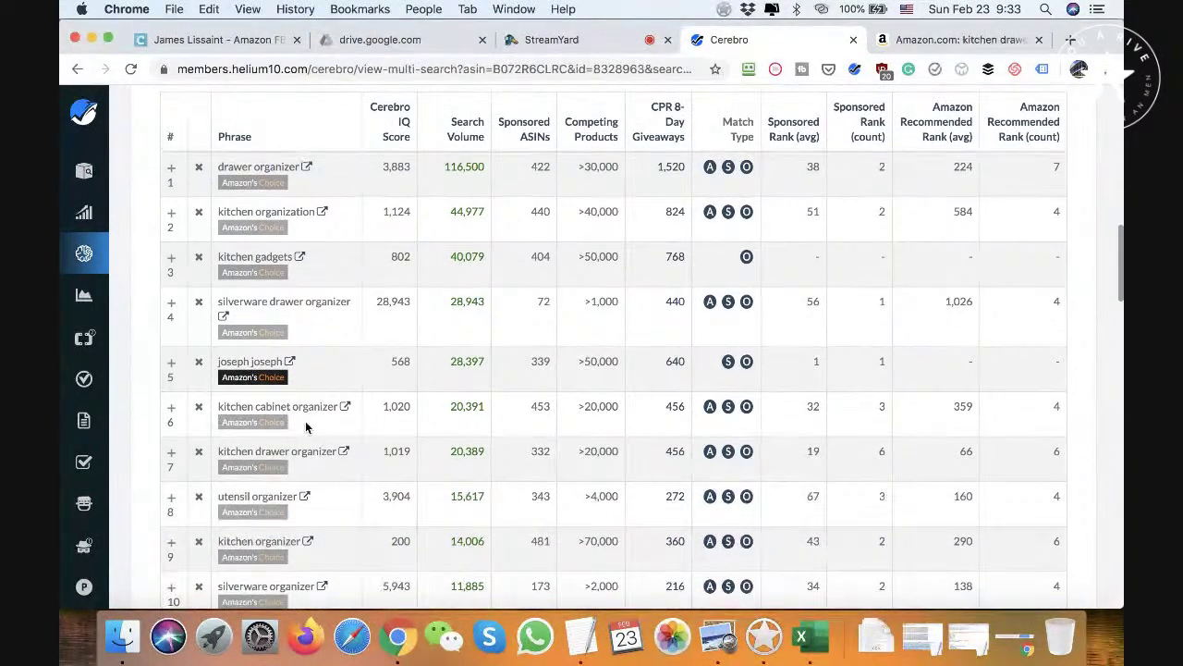
scroll(384, 465, down, 3)
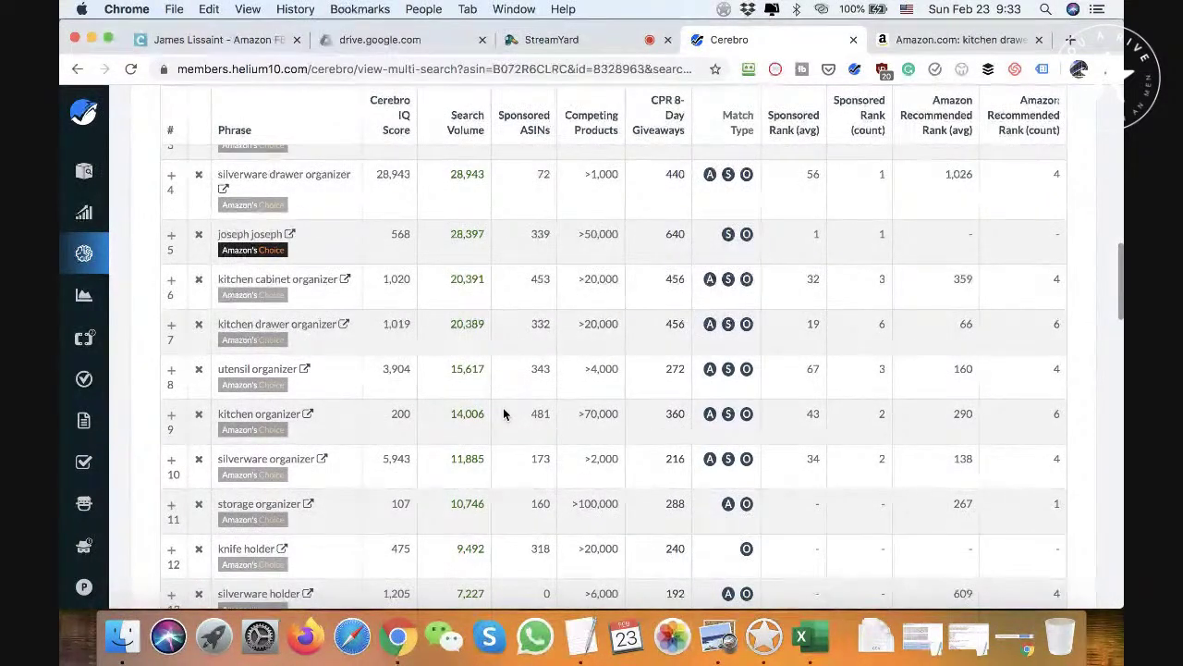
scroll(503, 413, down, 7)
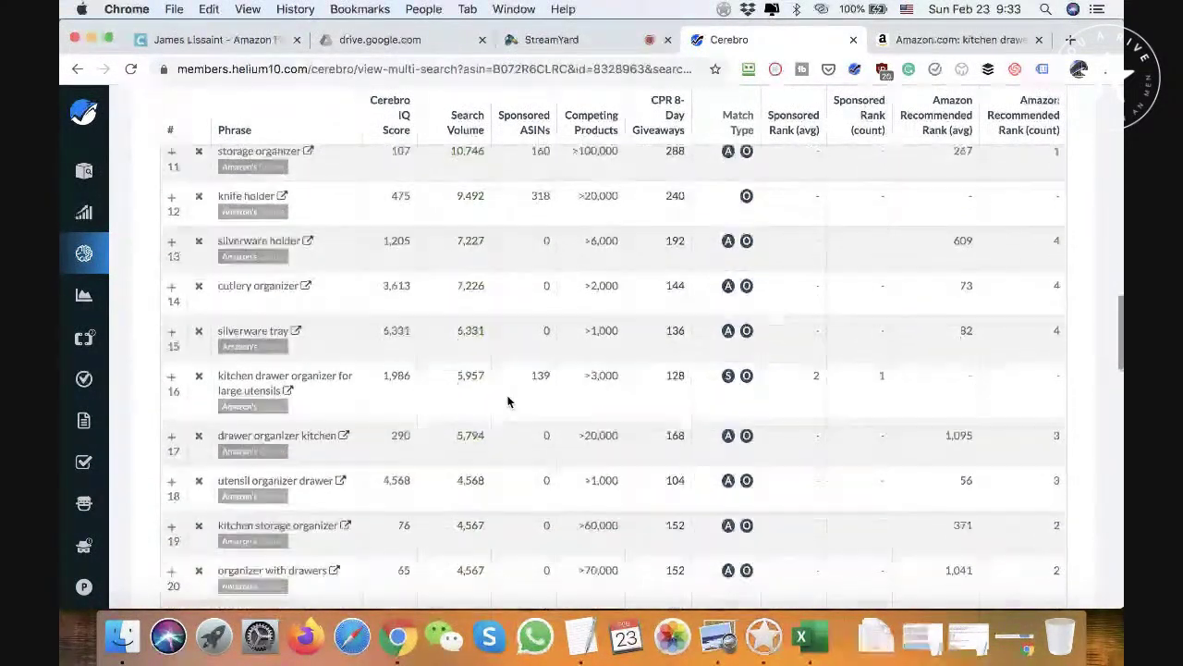
scroll(554, 370, down, 4)
scroll(542, 457, down, 2)
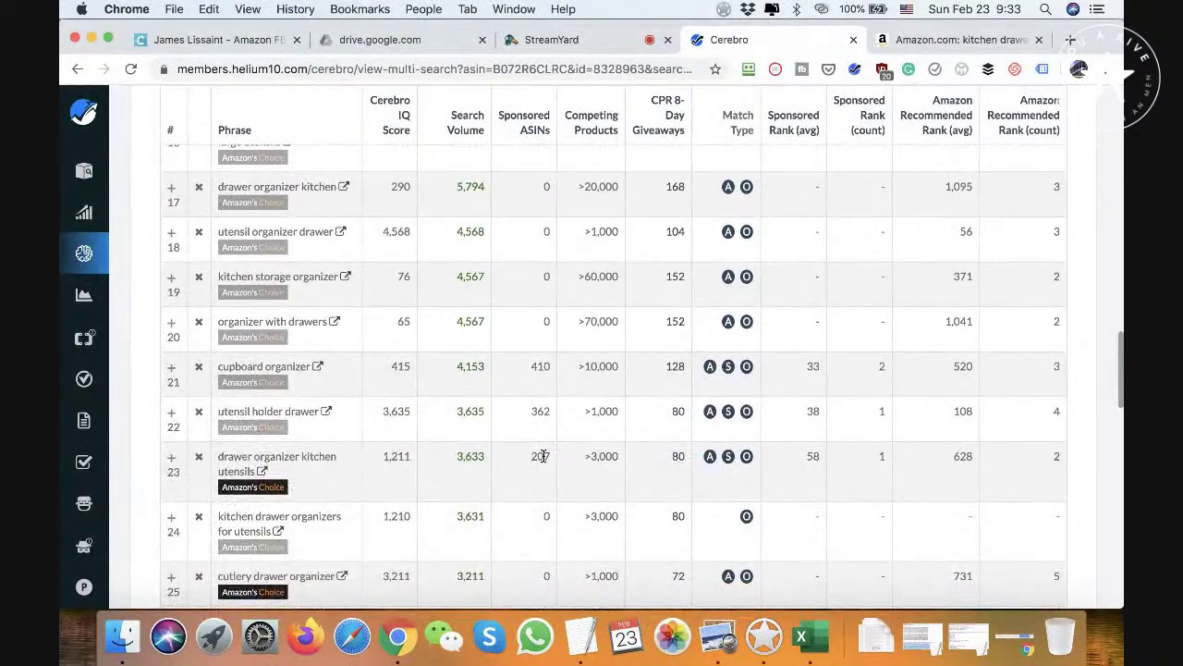
Examine the remaining sorted keyword phrases through row 50 for search volume and competing products, and recheck the applied filters.
scroll(542, 457, down, 4)
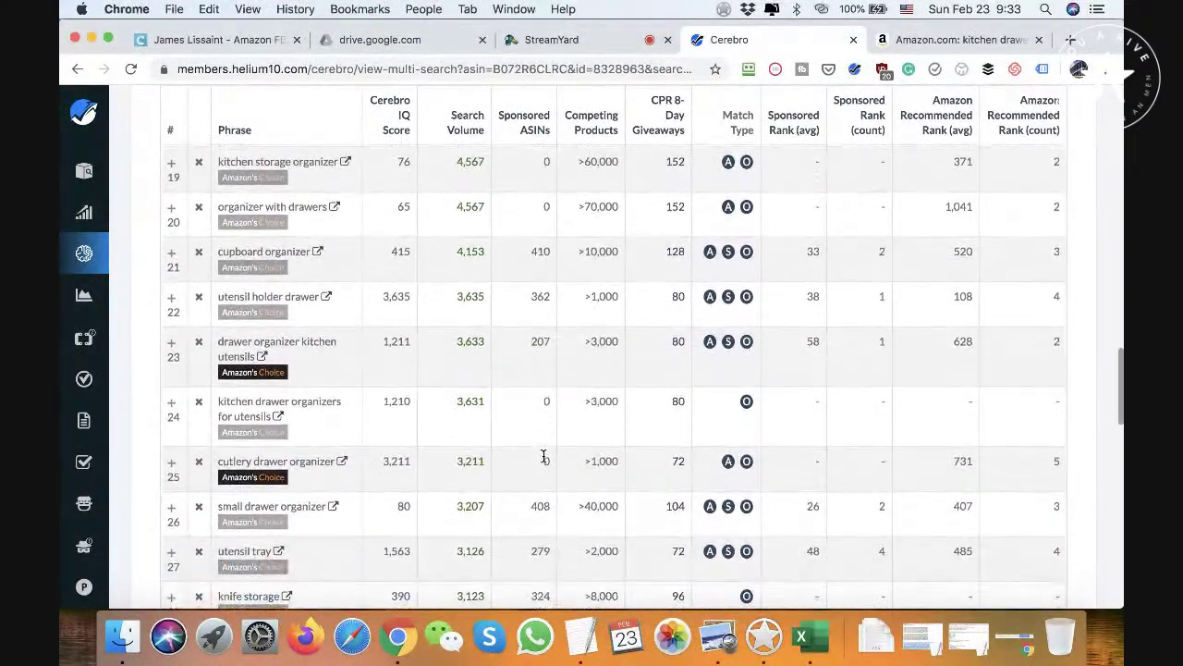
scroll(538, 481, down, 2)
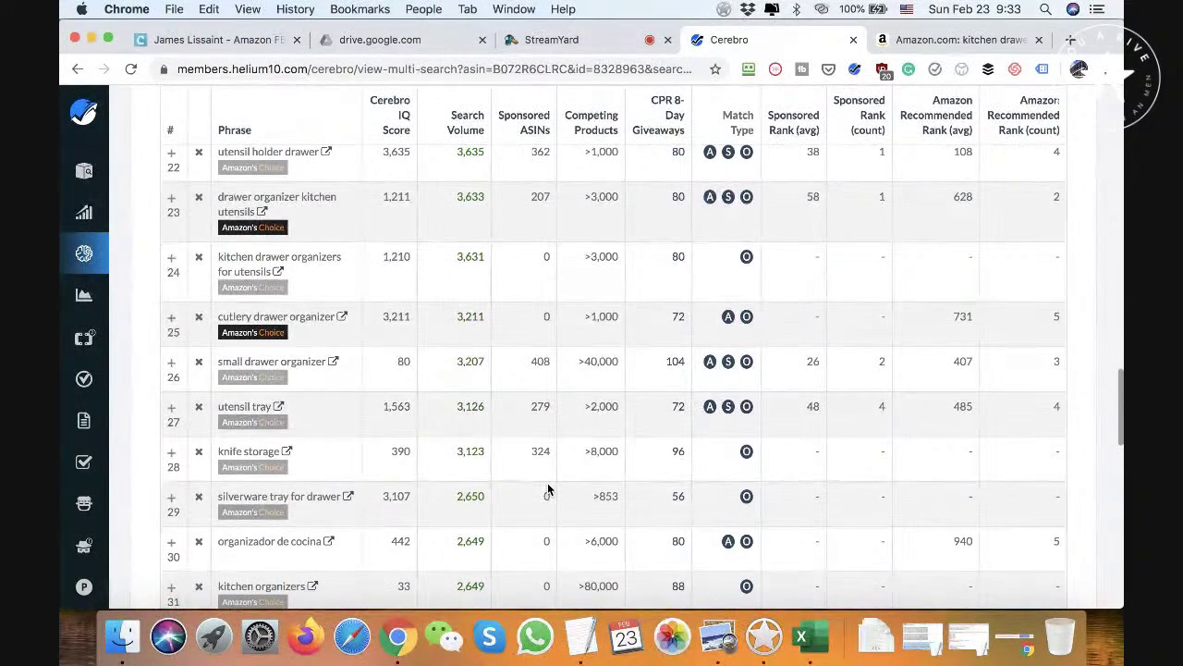
scroll(548, 489, down, 3)
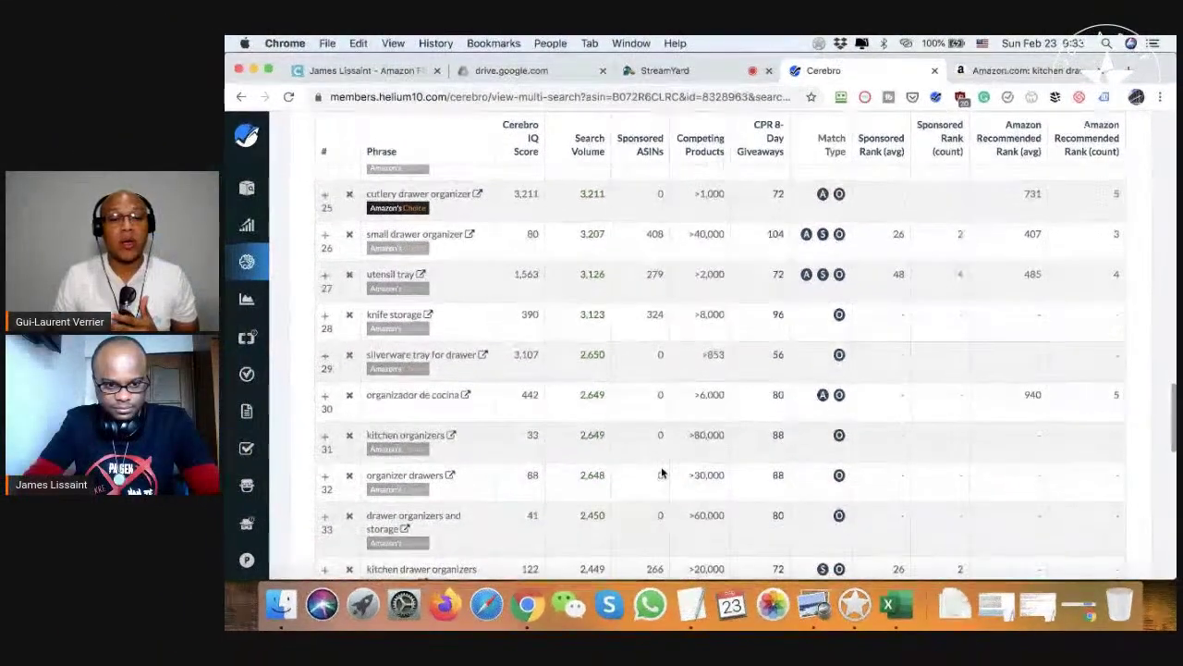
scroll(549, 489, down, 2)
scroll(661, 472, down, 3)
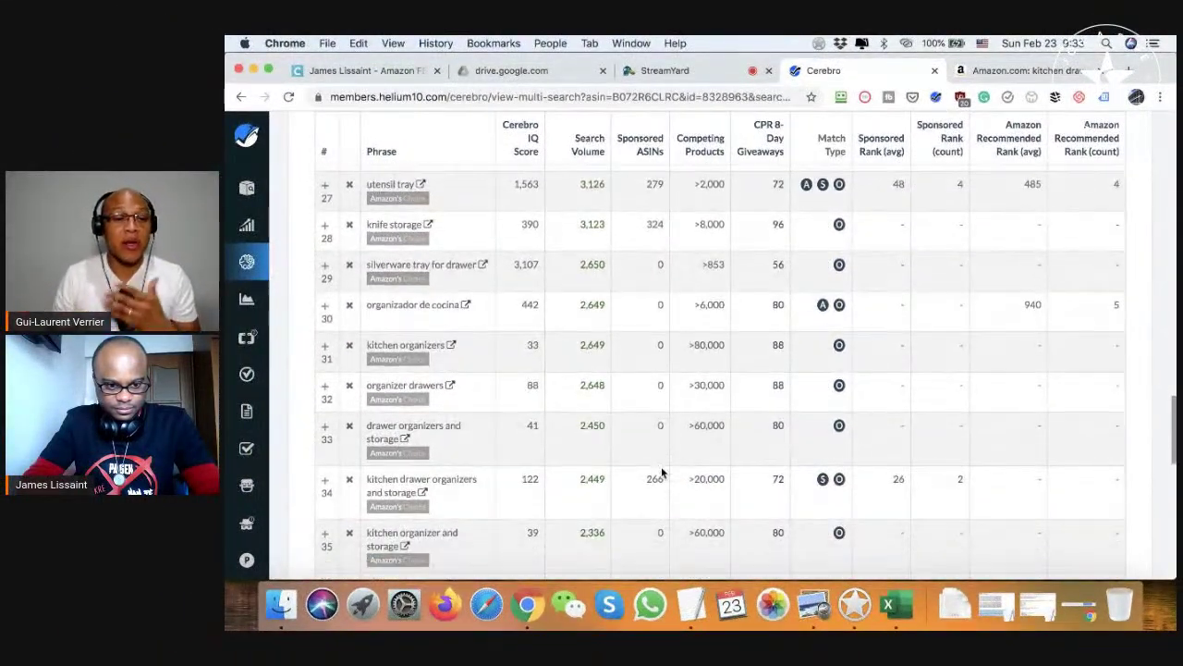
scroll(660, 473, down, 3)
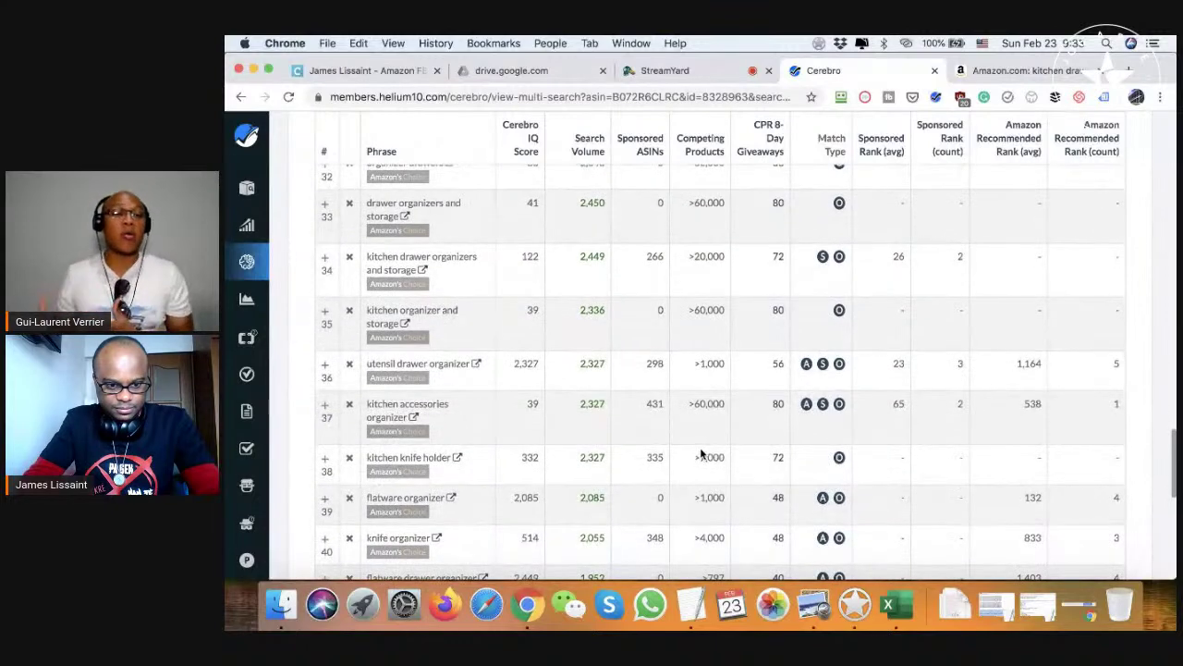
scroll(705, 457, down, 2)
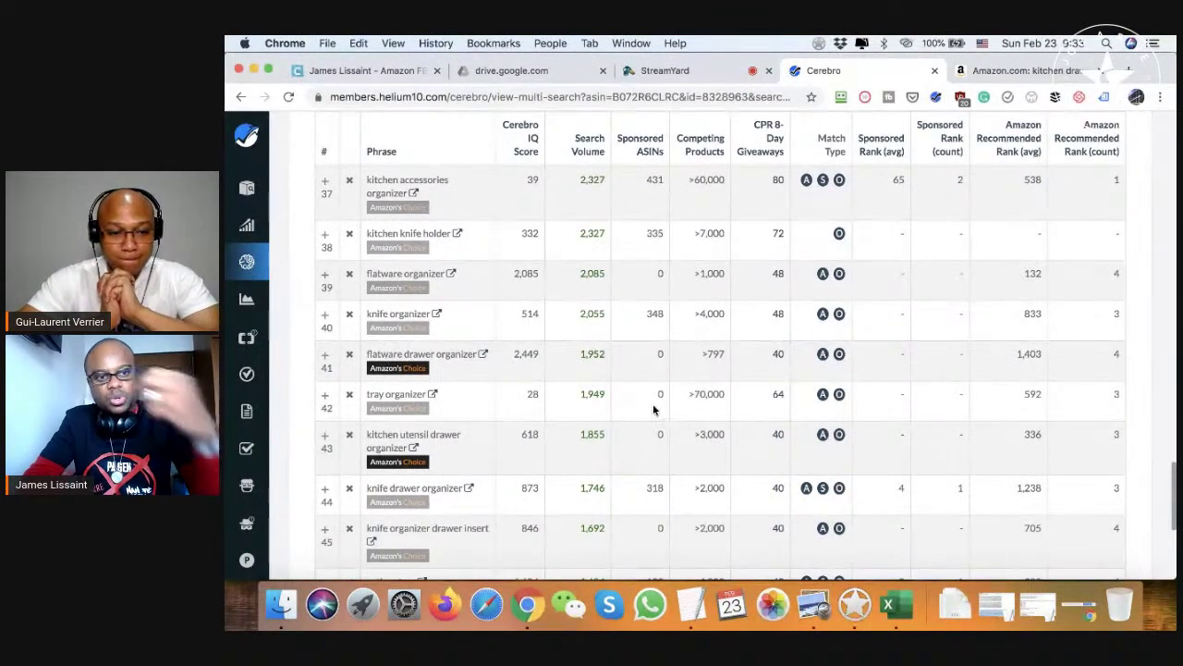
scroll(660, 414, down, 2)
scroll(662, 416, down, 5)
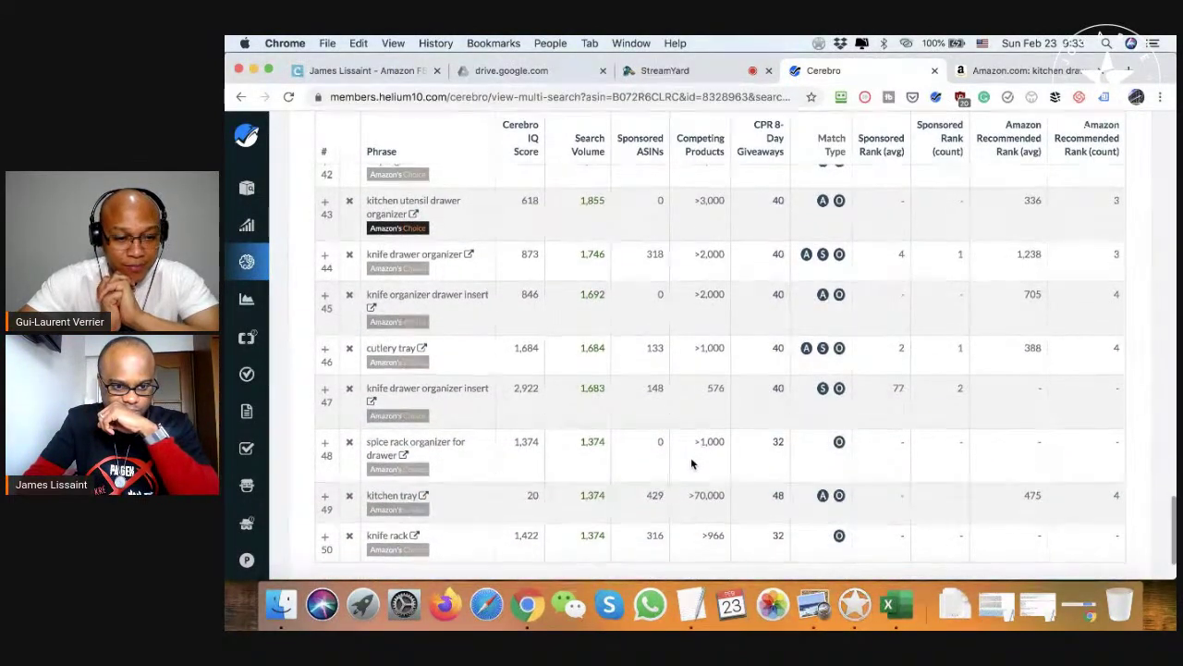
scroll(691, 453, down, 4)
scroll(691, 456, up, 20)
scroll(690, 457, up, 20)
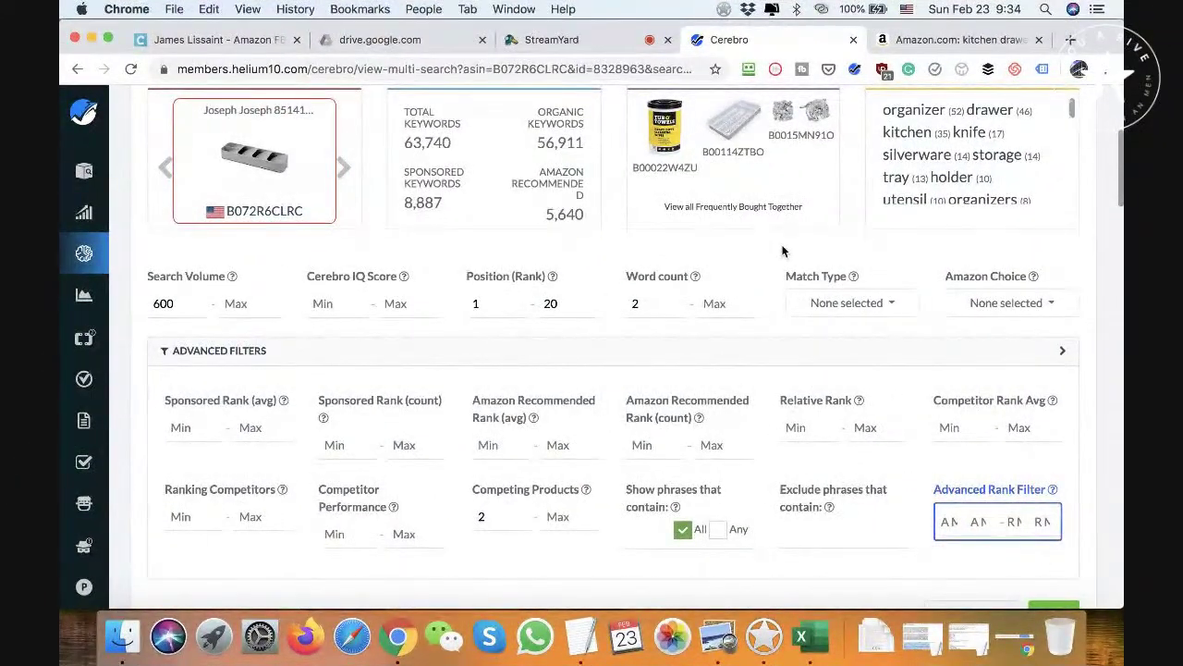
scroll(743, 526, down, 5)
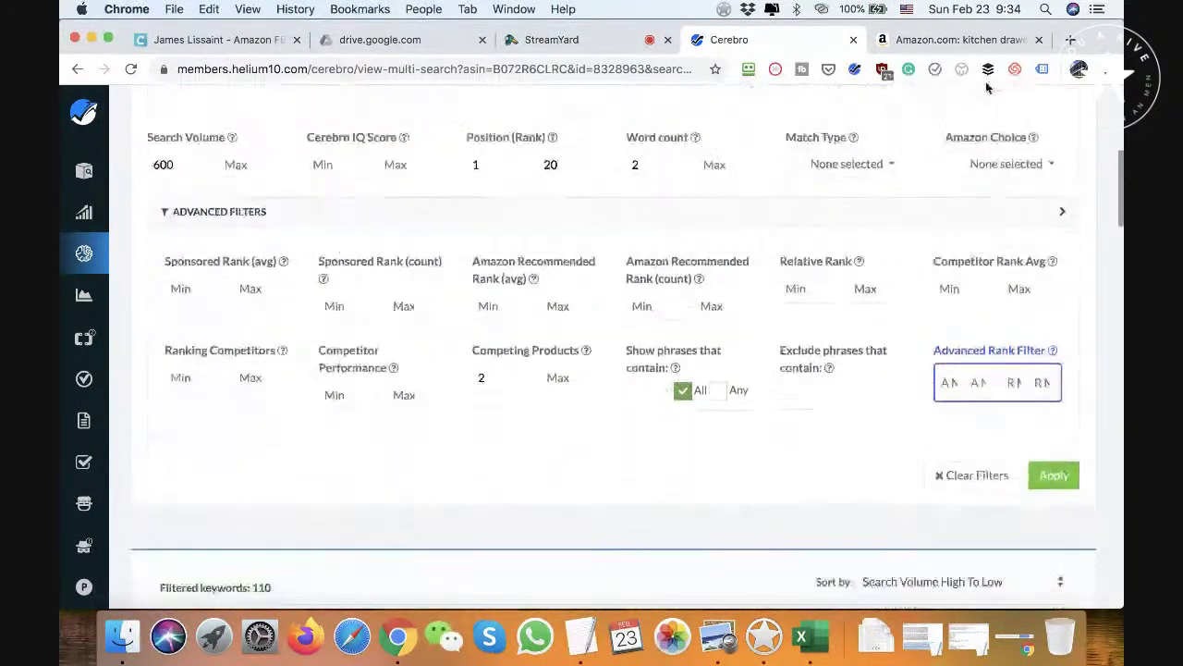
scroll(731, 527, up, 5)
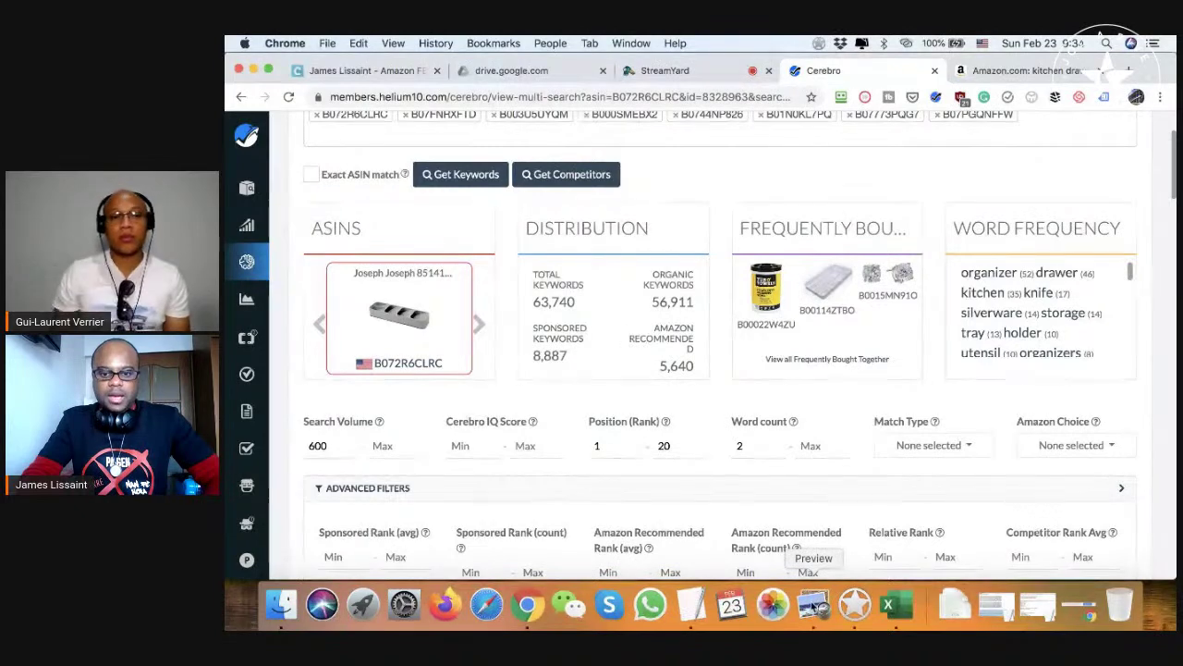
Switch to Preview to consult the product vetting checklist "Things to look for when vetting products.pdf", and return to Cerebro in Chrome.
click(814, 606)
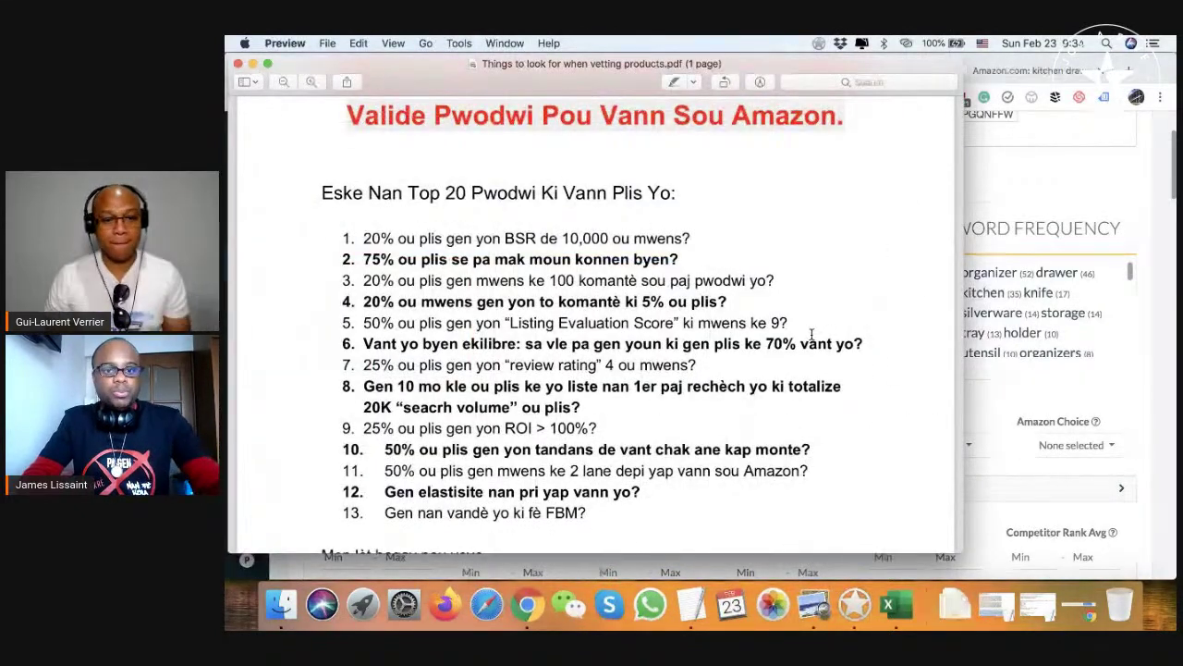
click(1159, 288)
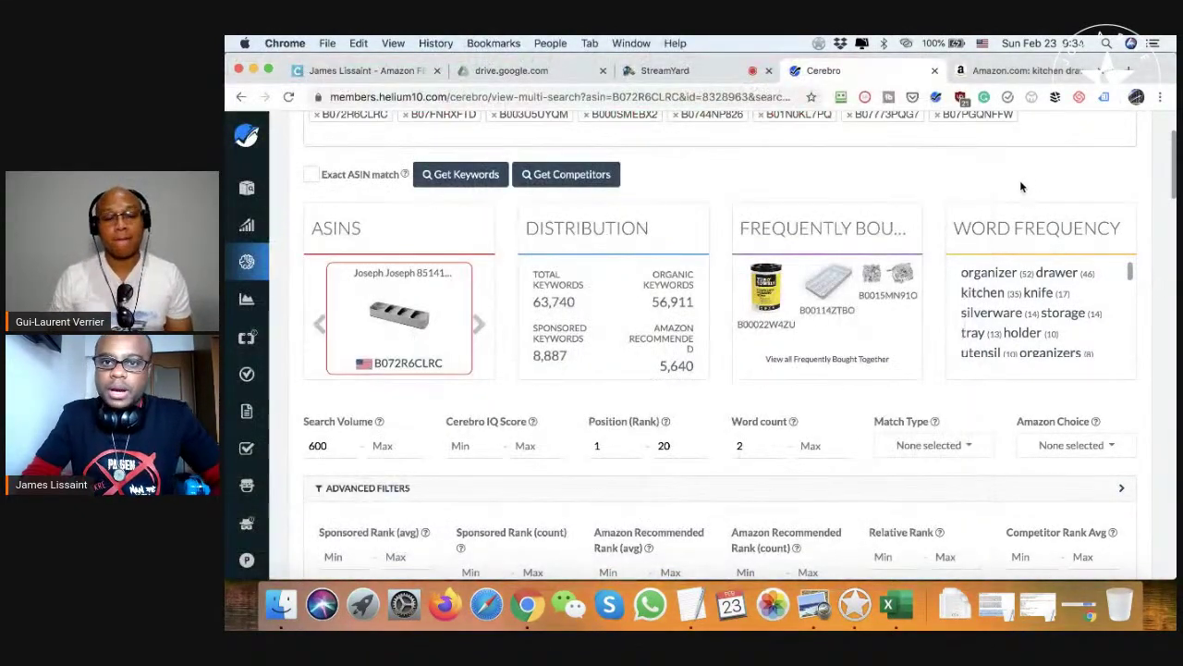